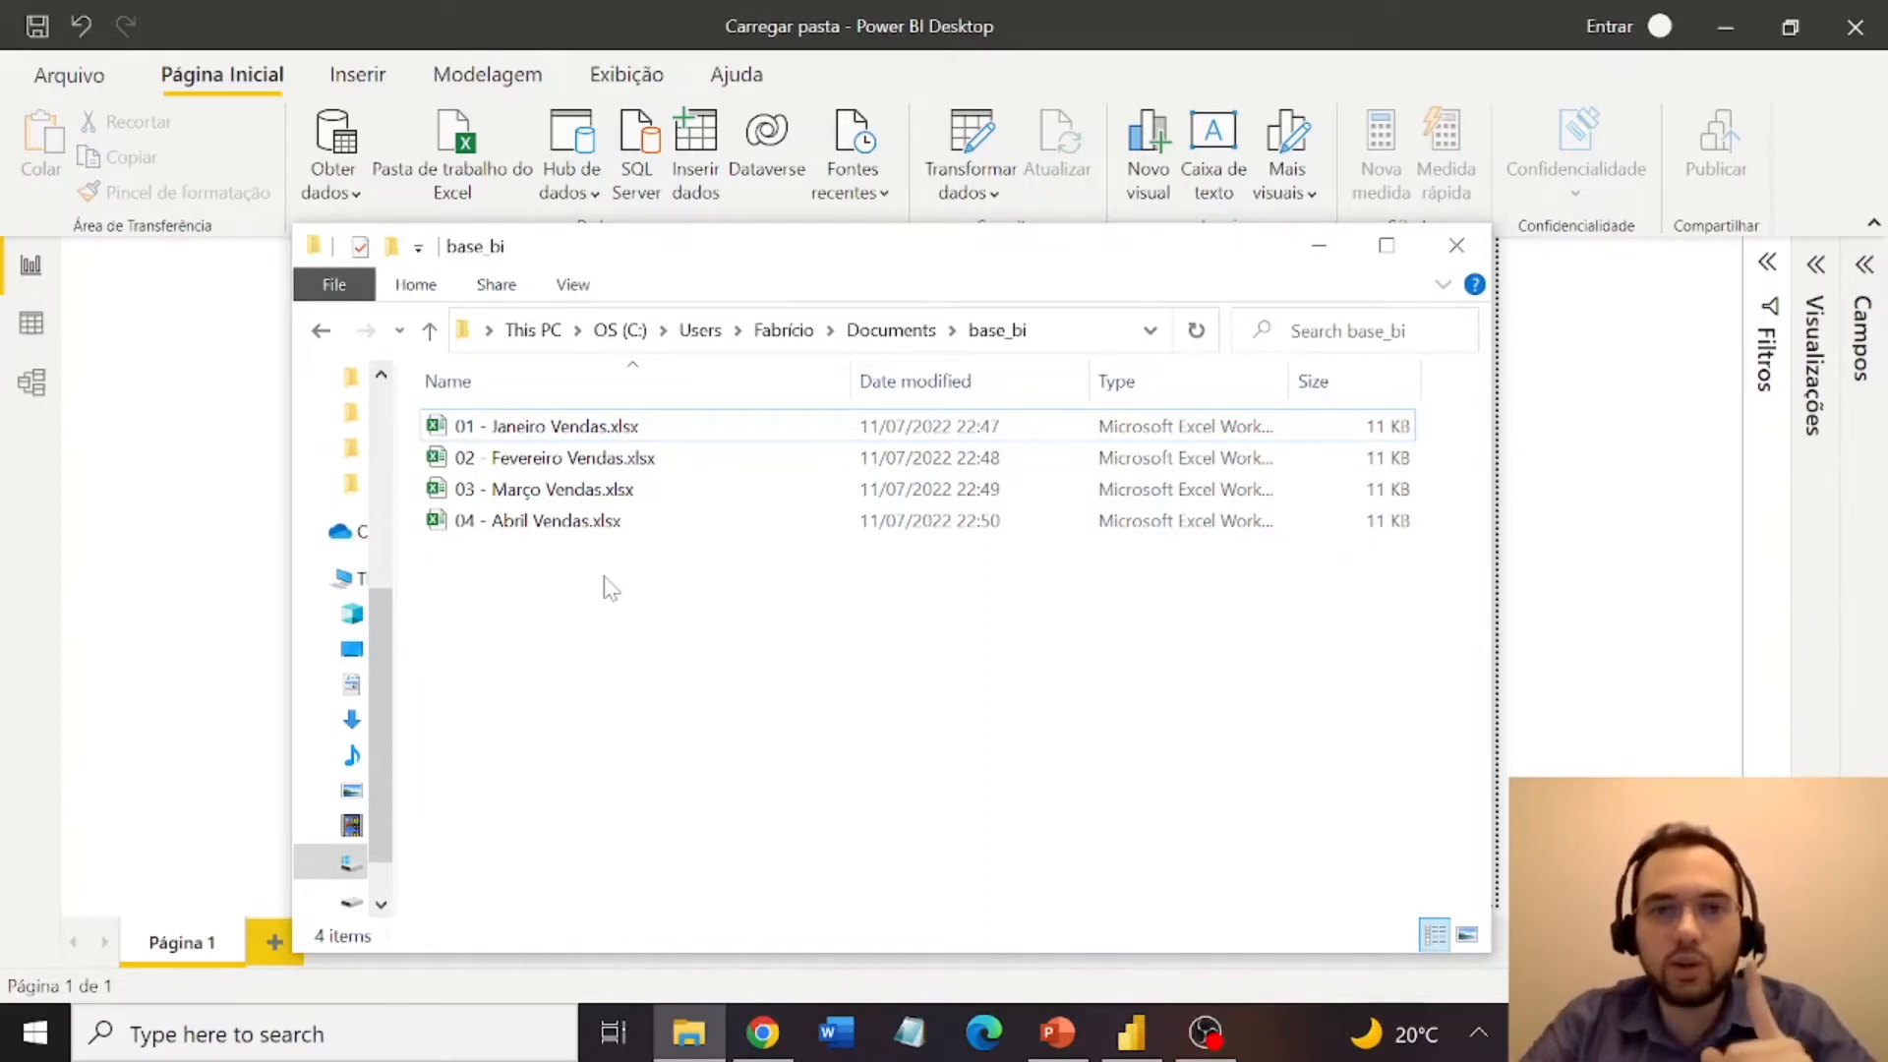
Open 01 - Janeiro Vendas.xlsx from the base_bi folder and examine its columns from Data da venda to Mês.
{"action": "double_click", "coordinate": [718, 429]}
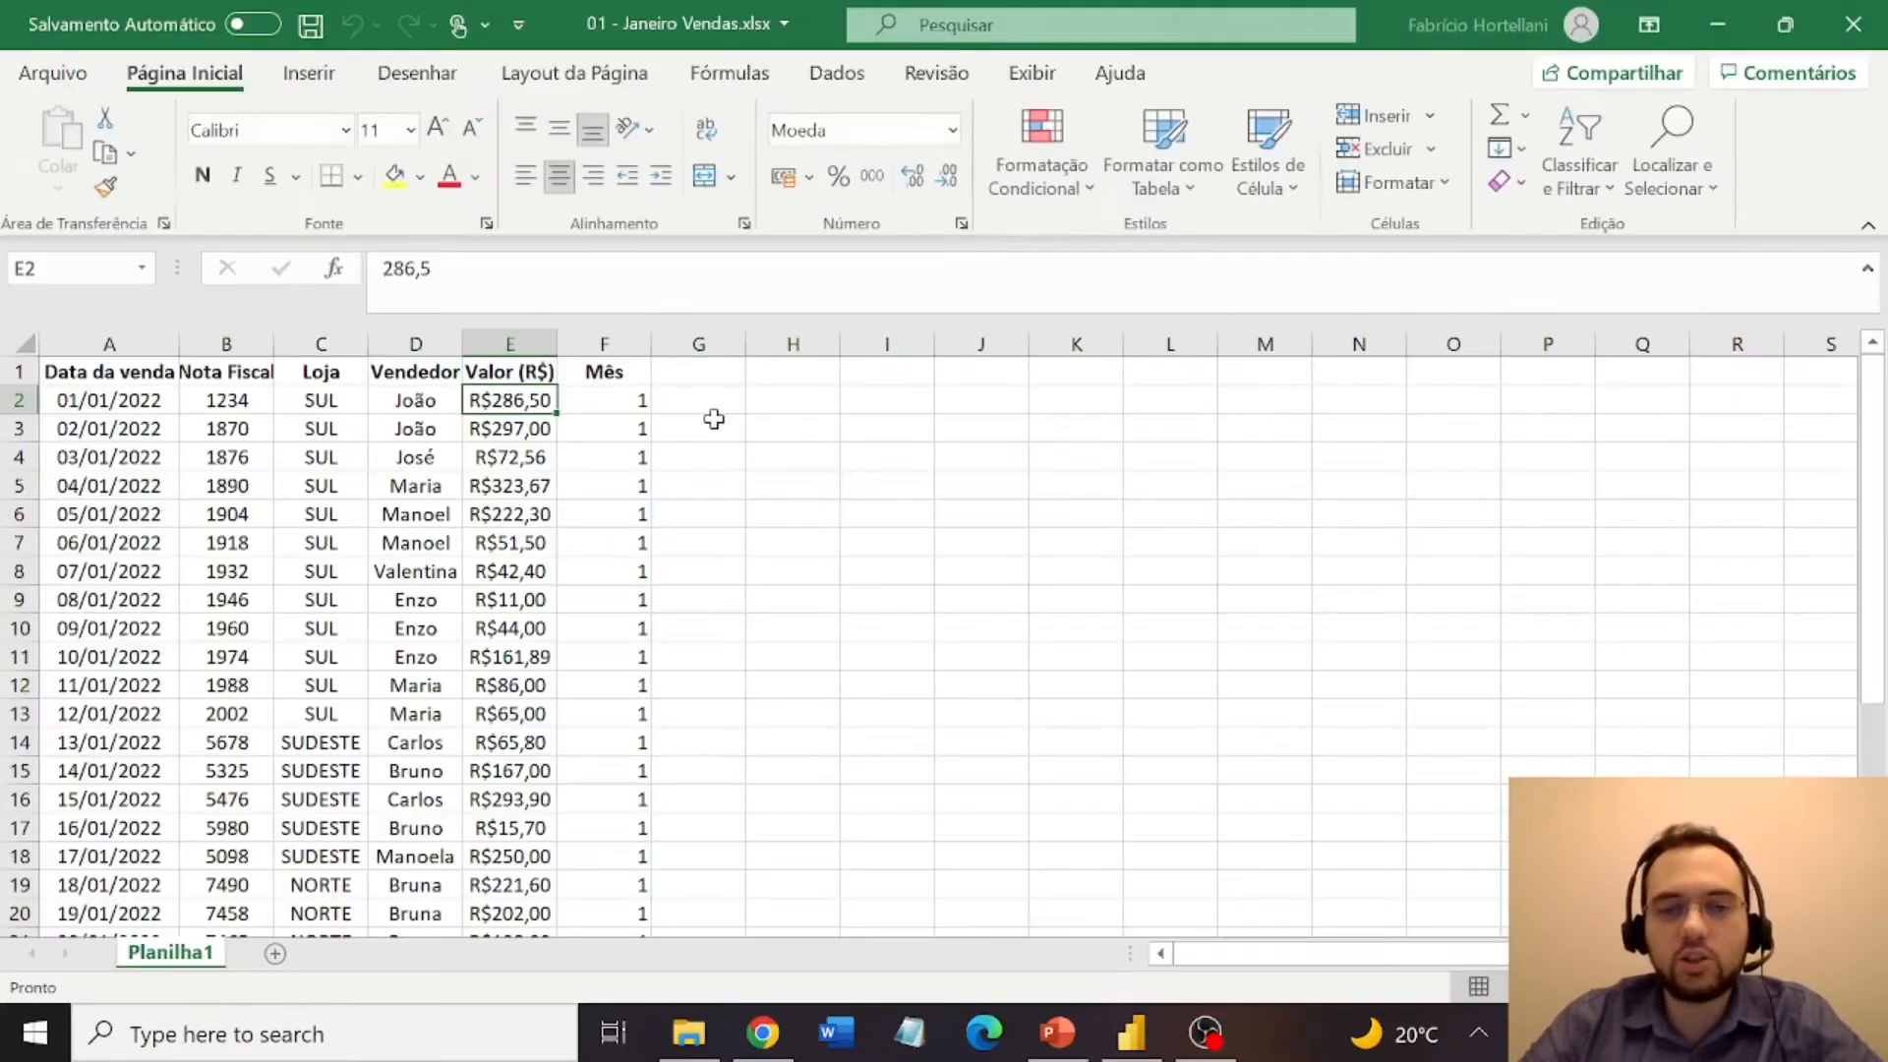
{"action": "left_click", "coordinate": [974, 454]}
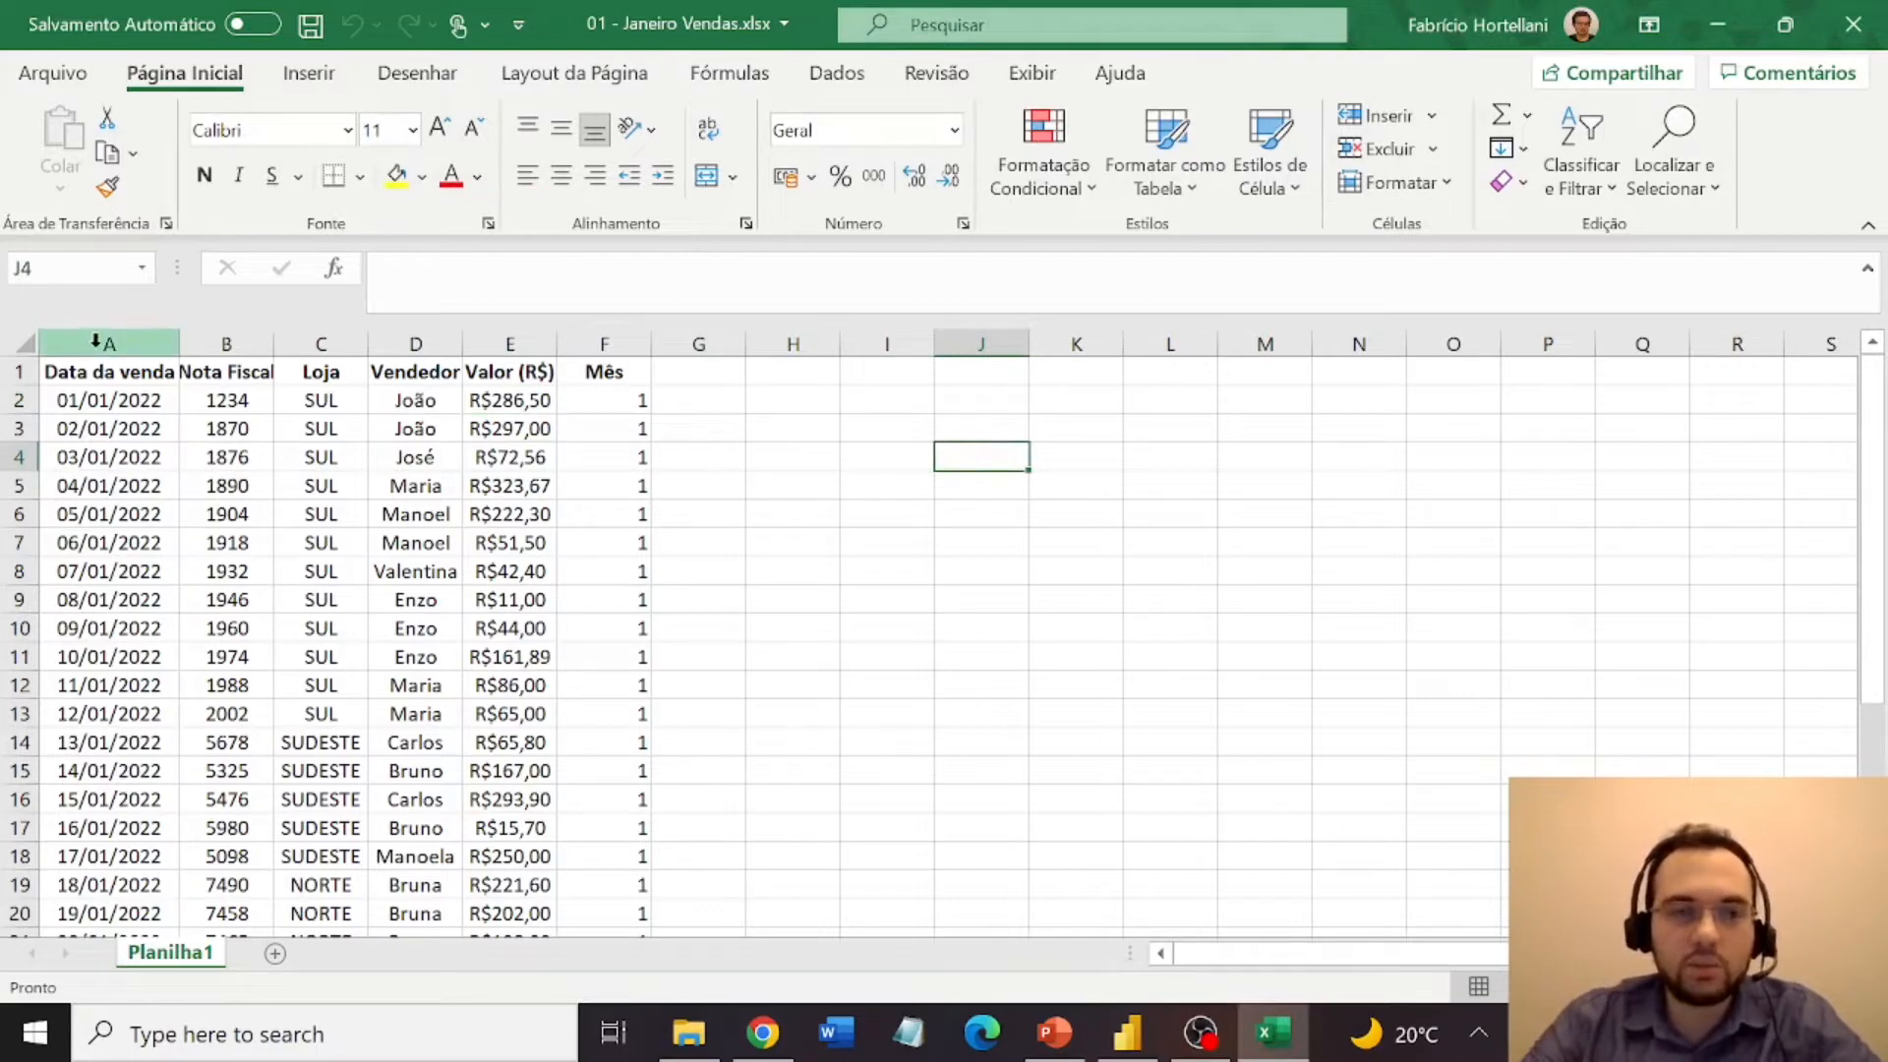
{"action": "left_click", "coordinate": [134, 336]}
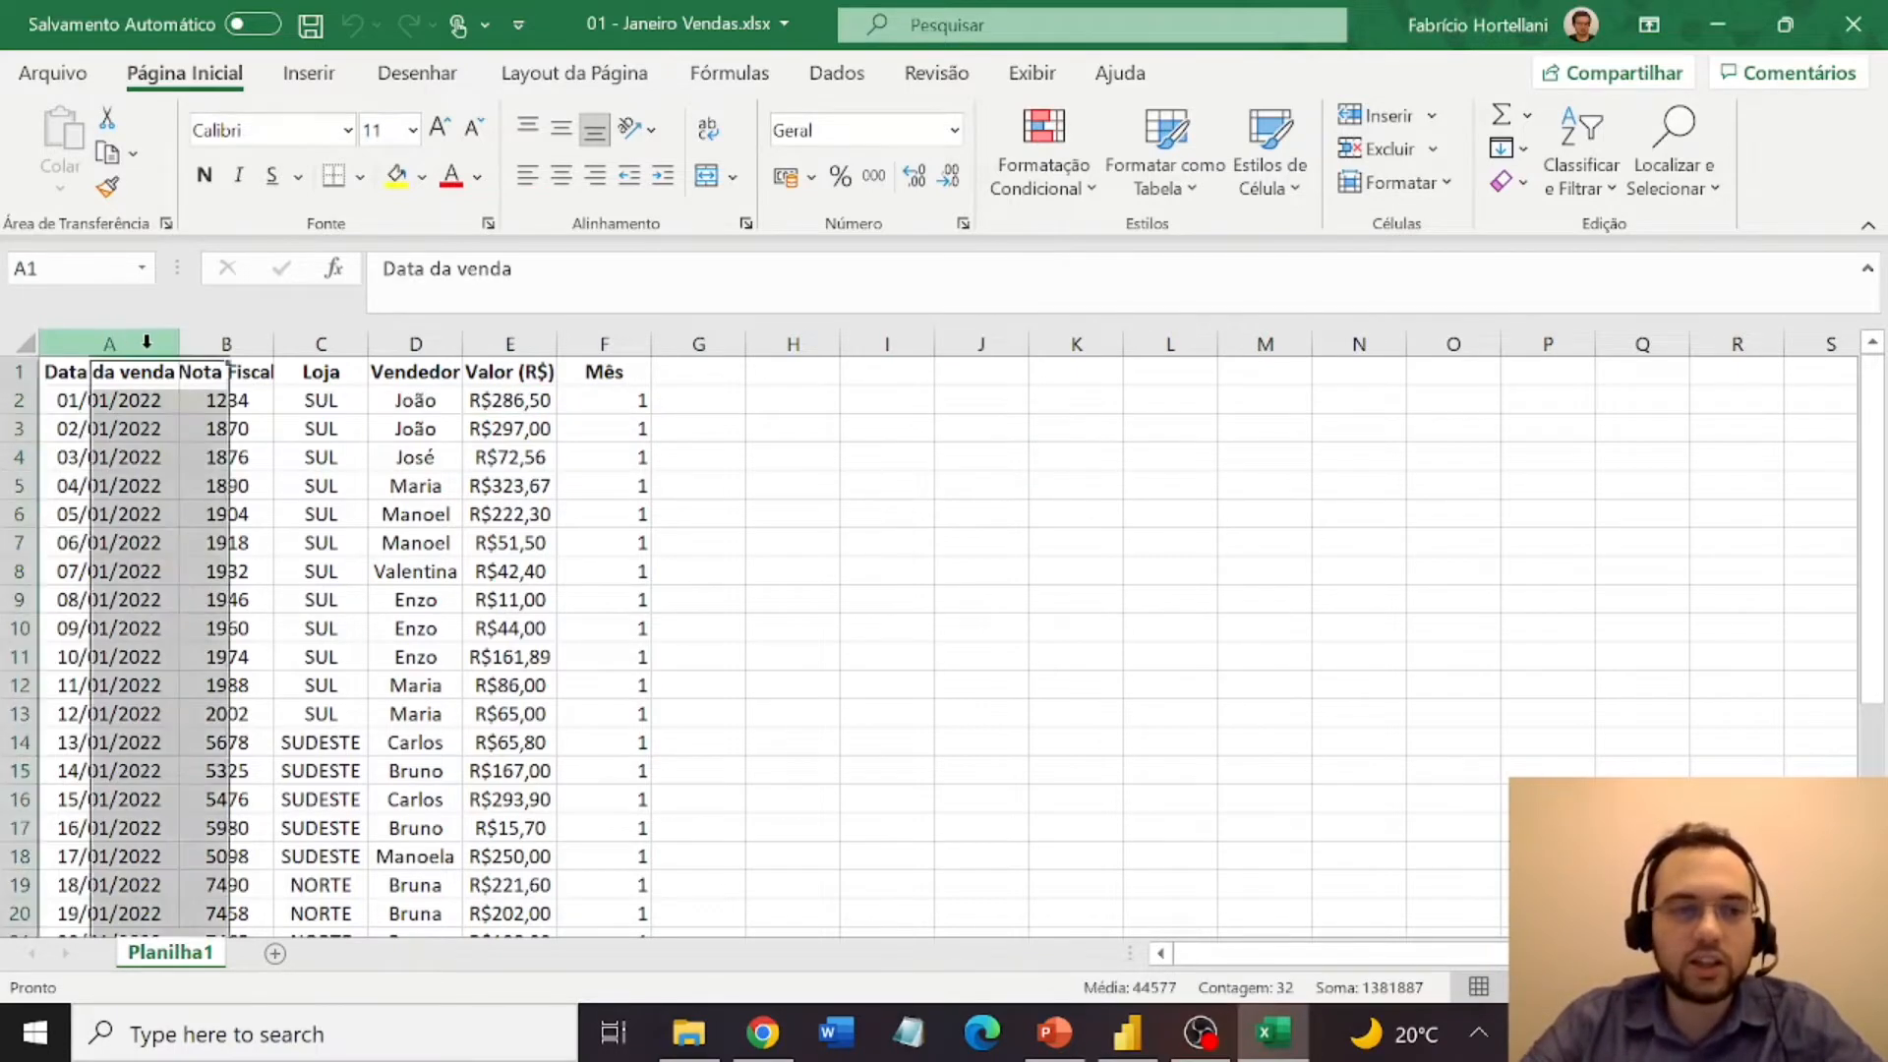
{"action": "left_click", "coordinate": [219, 344]}
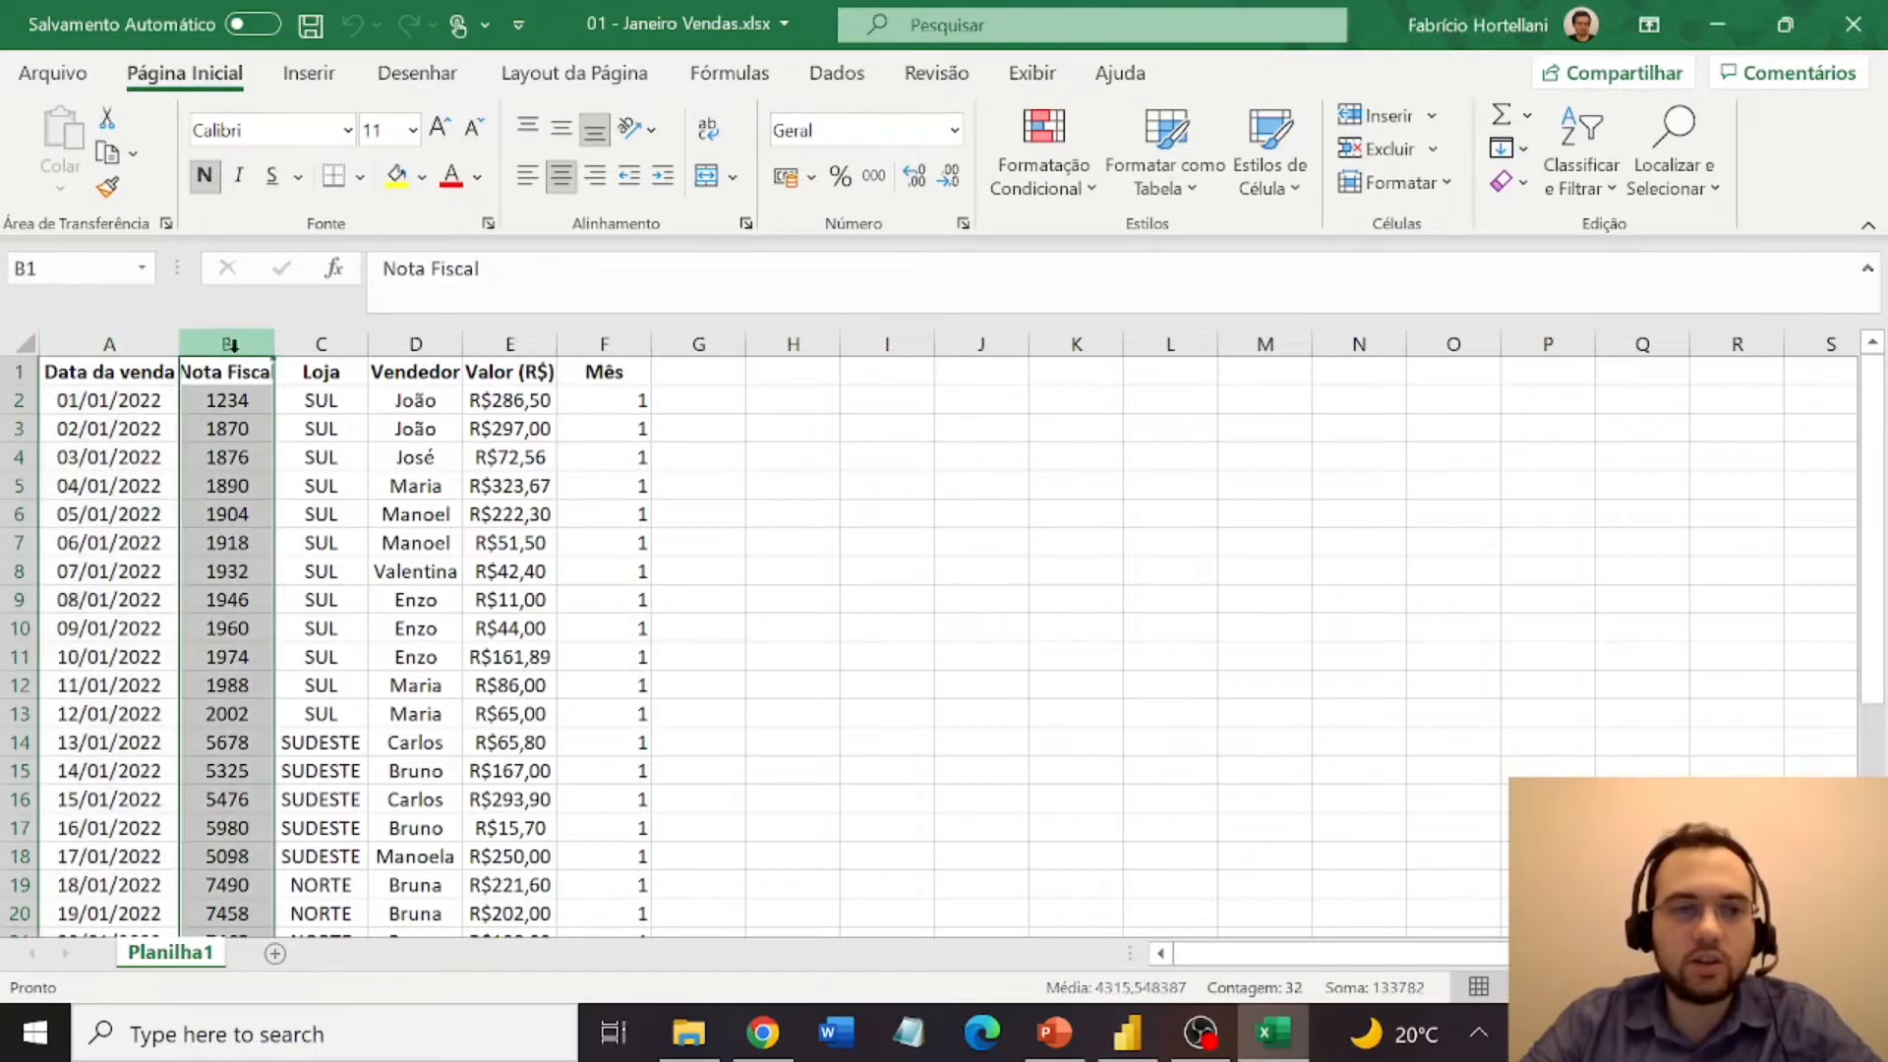
{"action": "left_click", "coordinate": [342, 341]}
{"action": "left_click", "coordinate": [415, 344]}
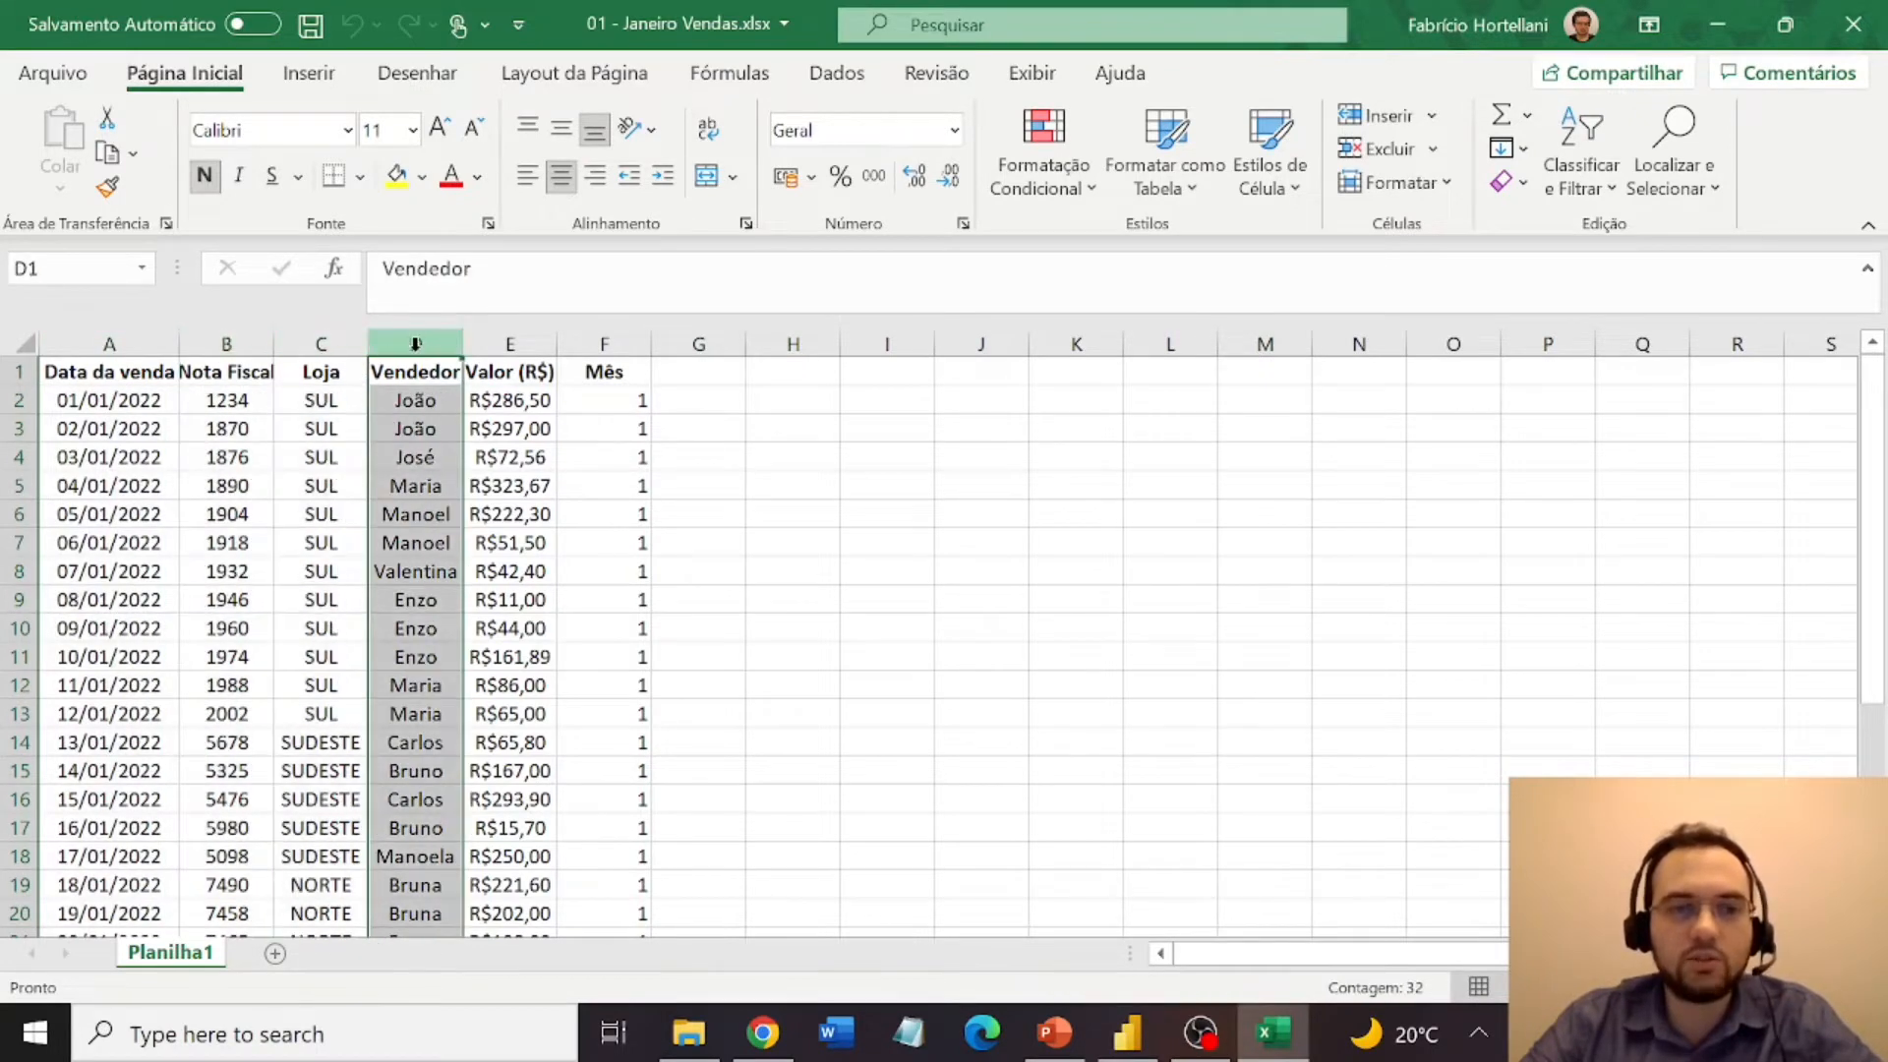
{"action": "left_click", "coordinate": [515, 344]}
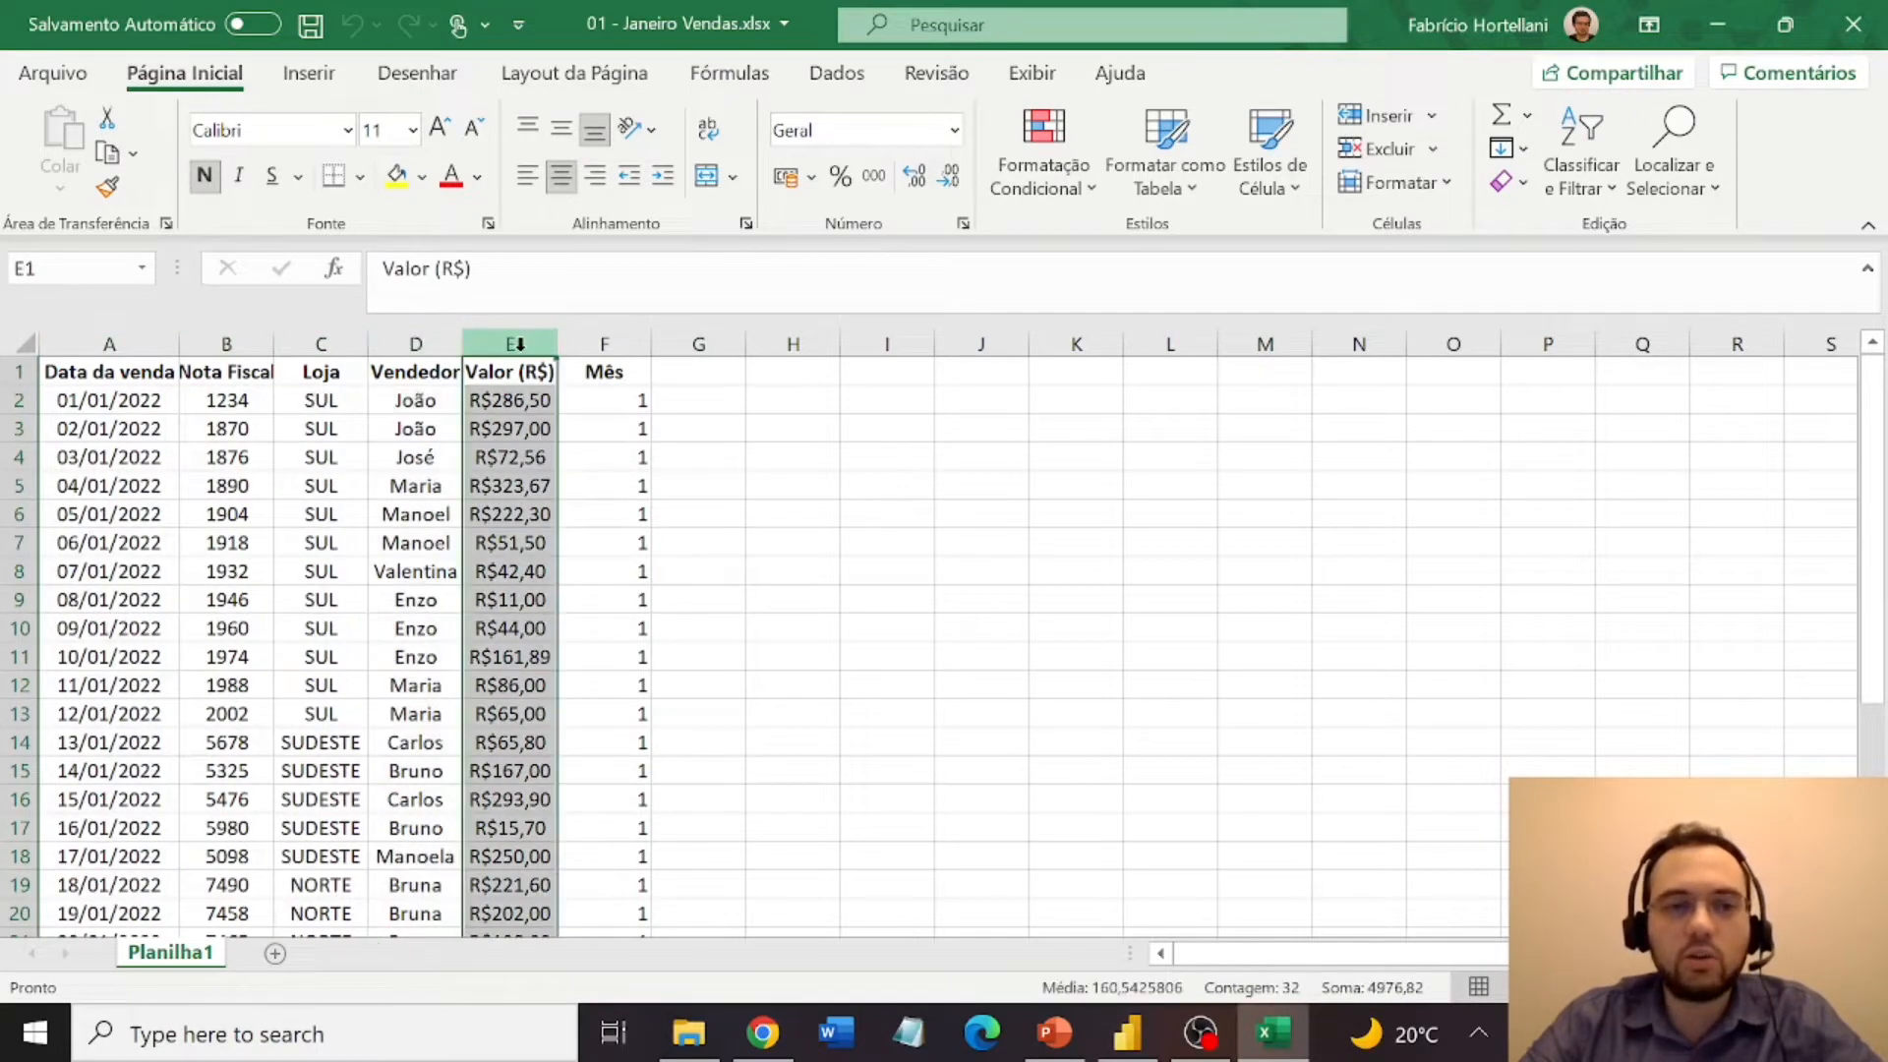
{"action": "left_click", "coordinate": [623, 342]}
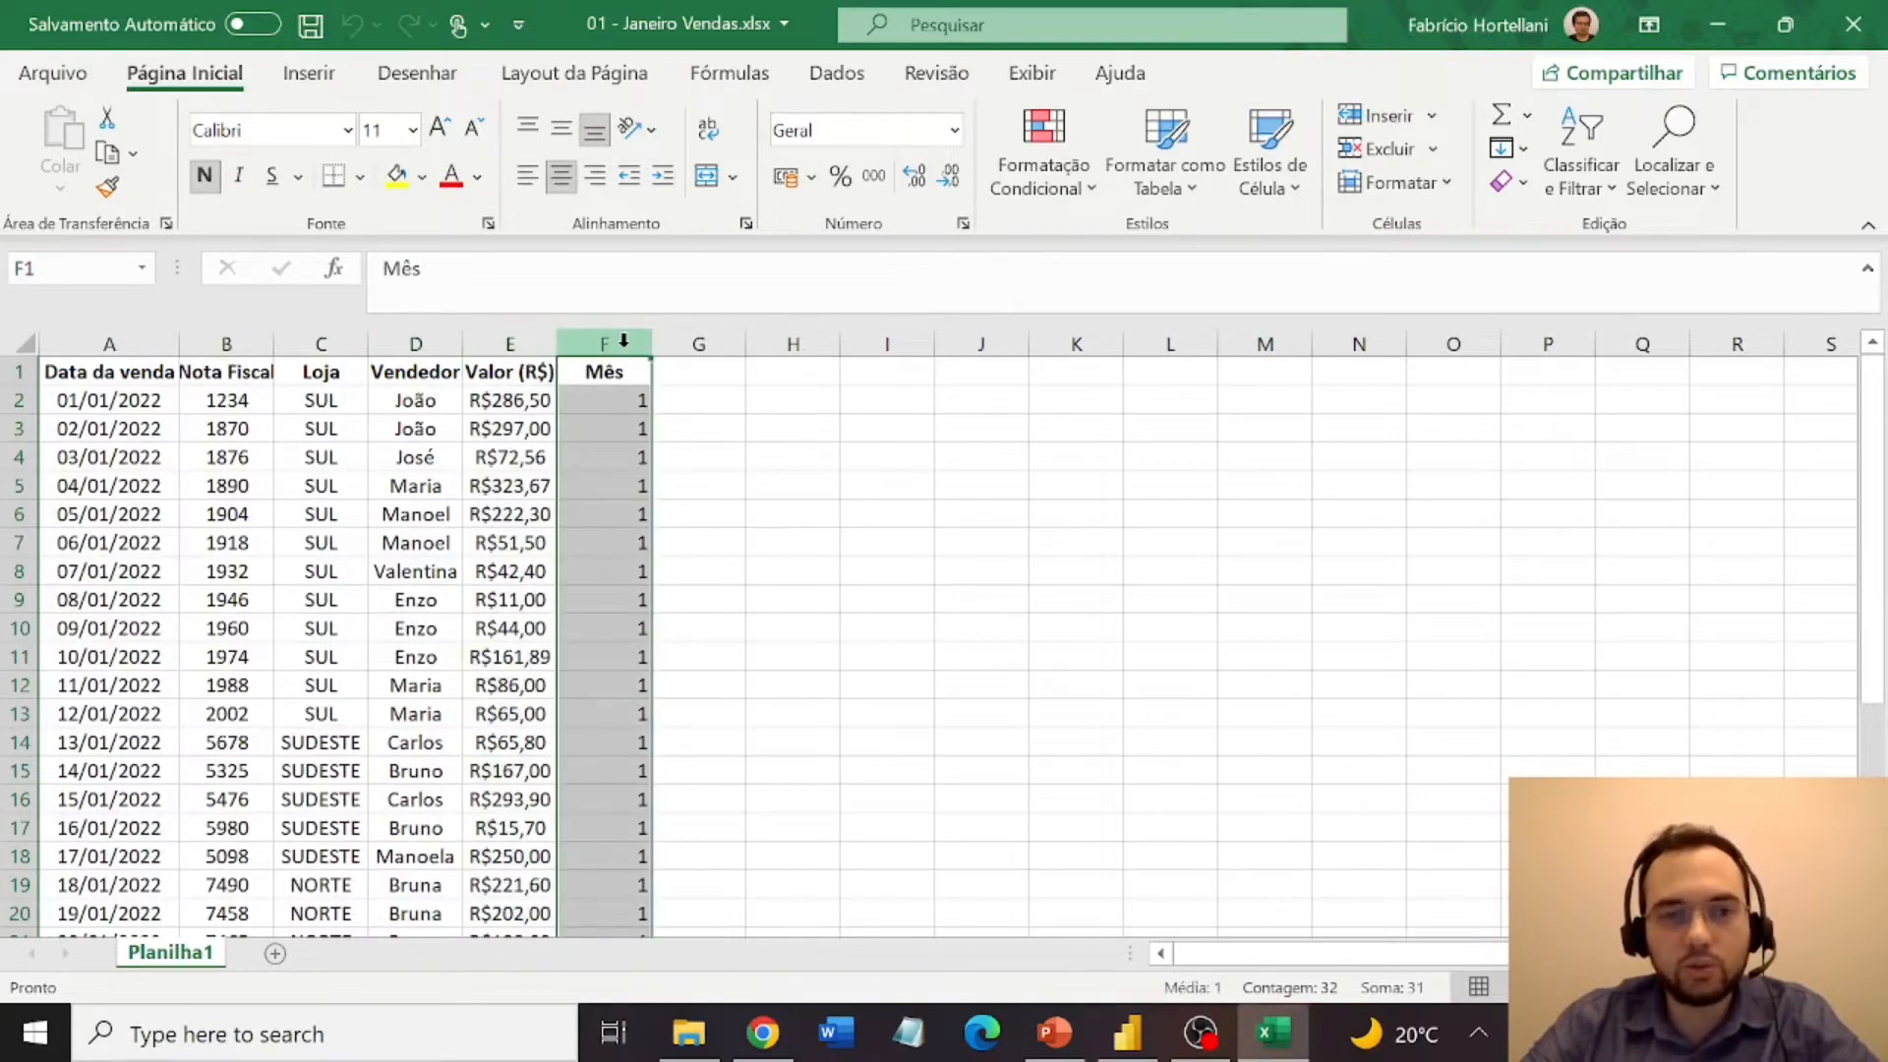
{"action": "left_click", "coordinate": [137, 397]}
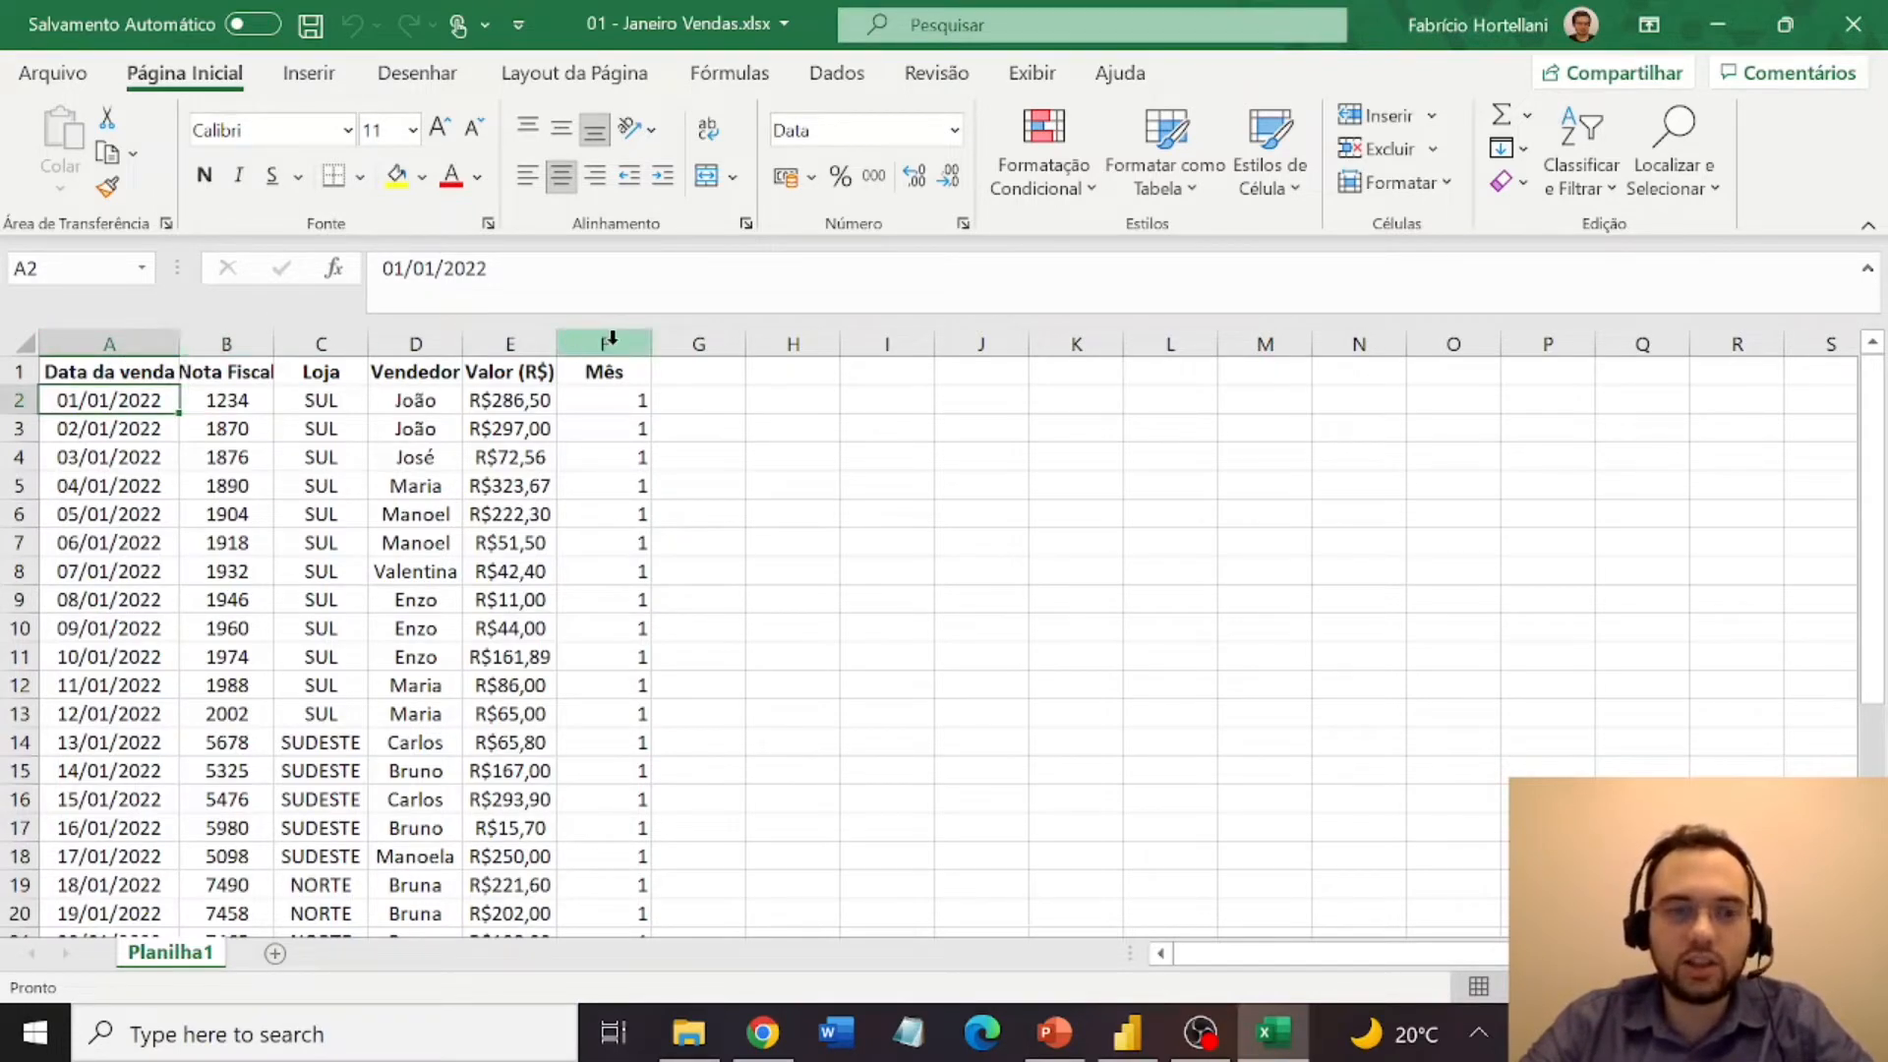
Switch to Power BI Desktop, find the Pasta connector among all data sources and connect with it.
{"action": "key", "text": "alt+Tab"}
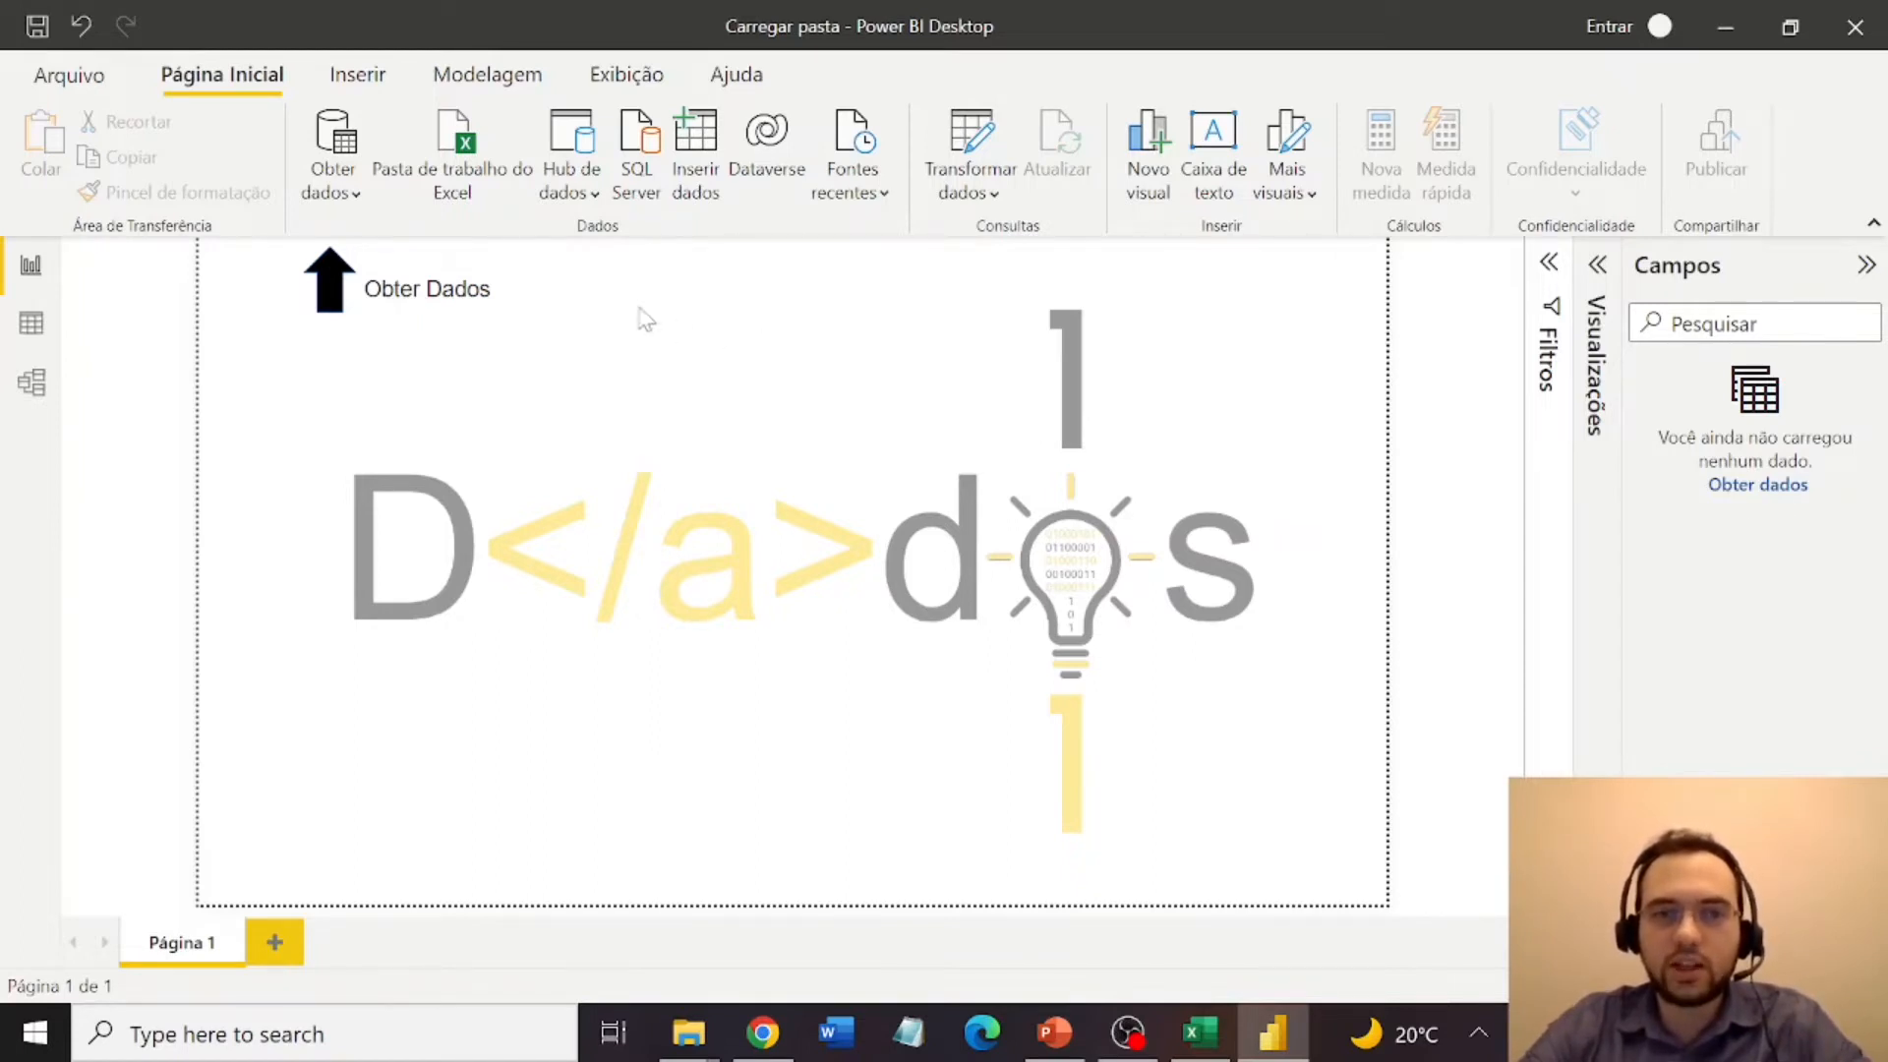
{"action": "left_click", "coordinate": [341, 200]}
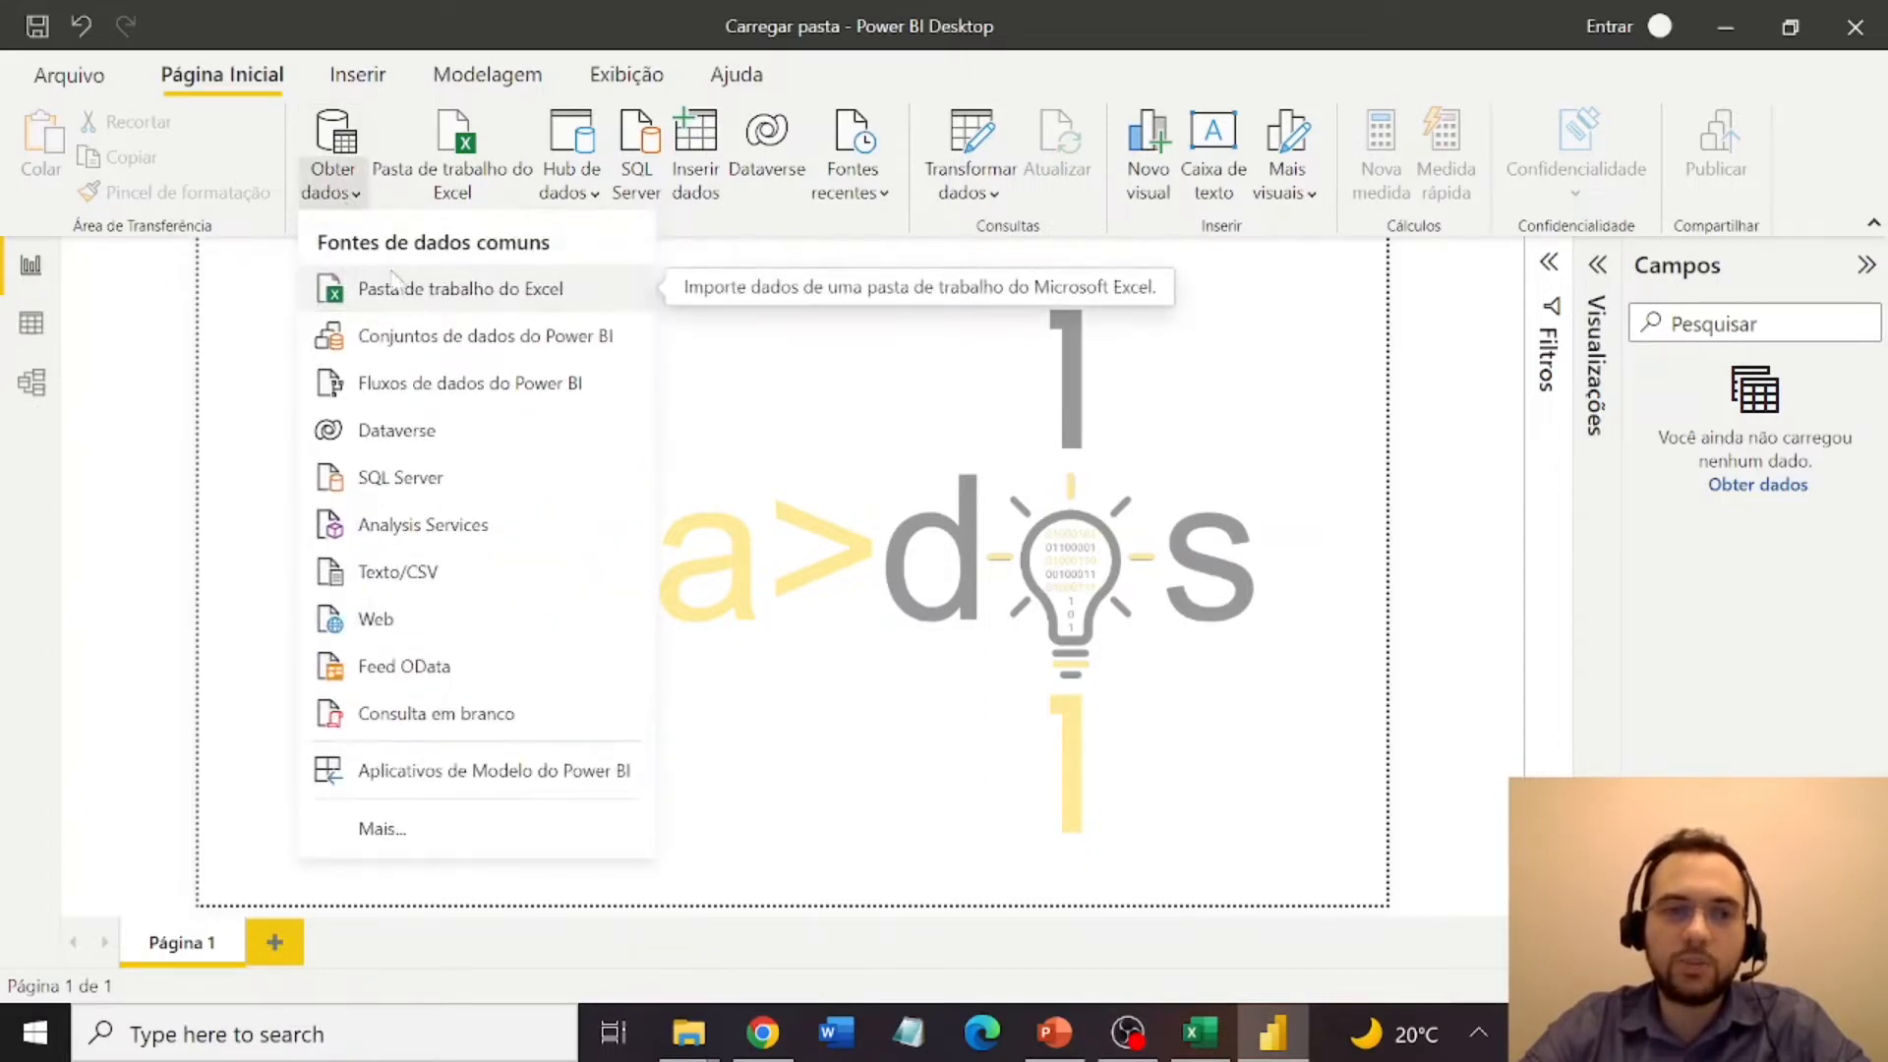
{"action": "left_click", "coordinate": [433, 828]}
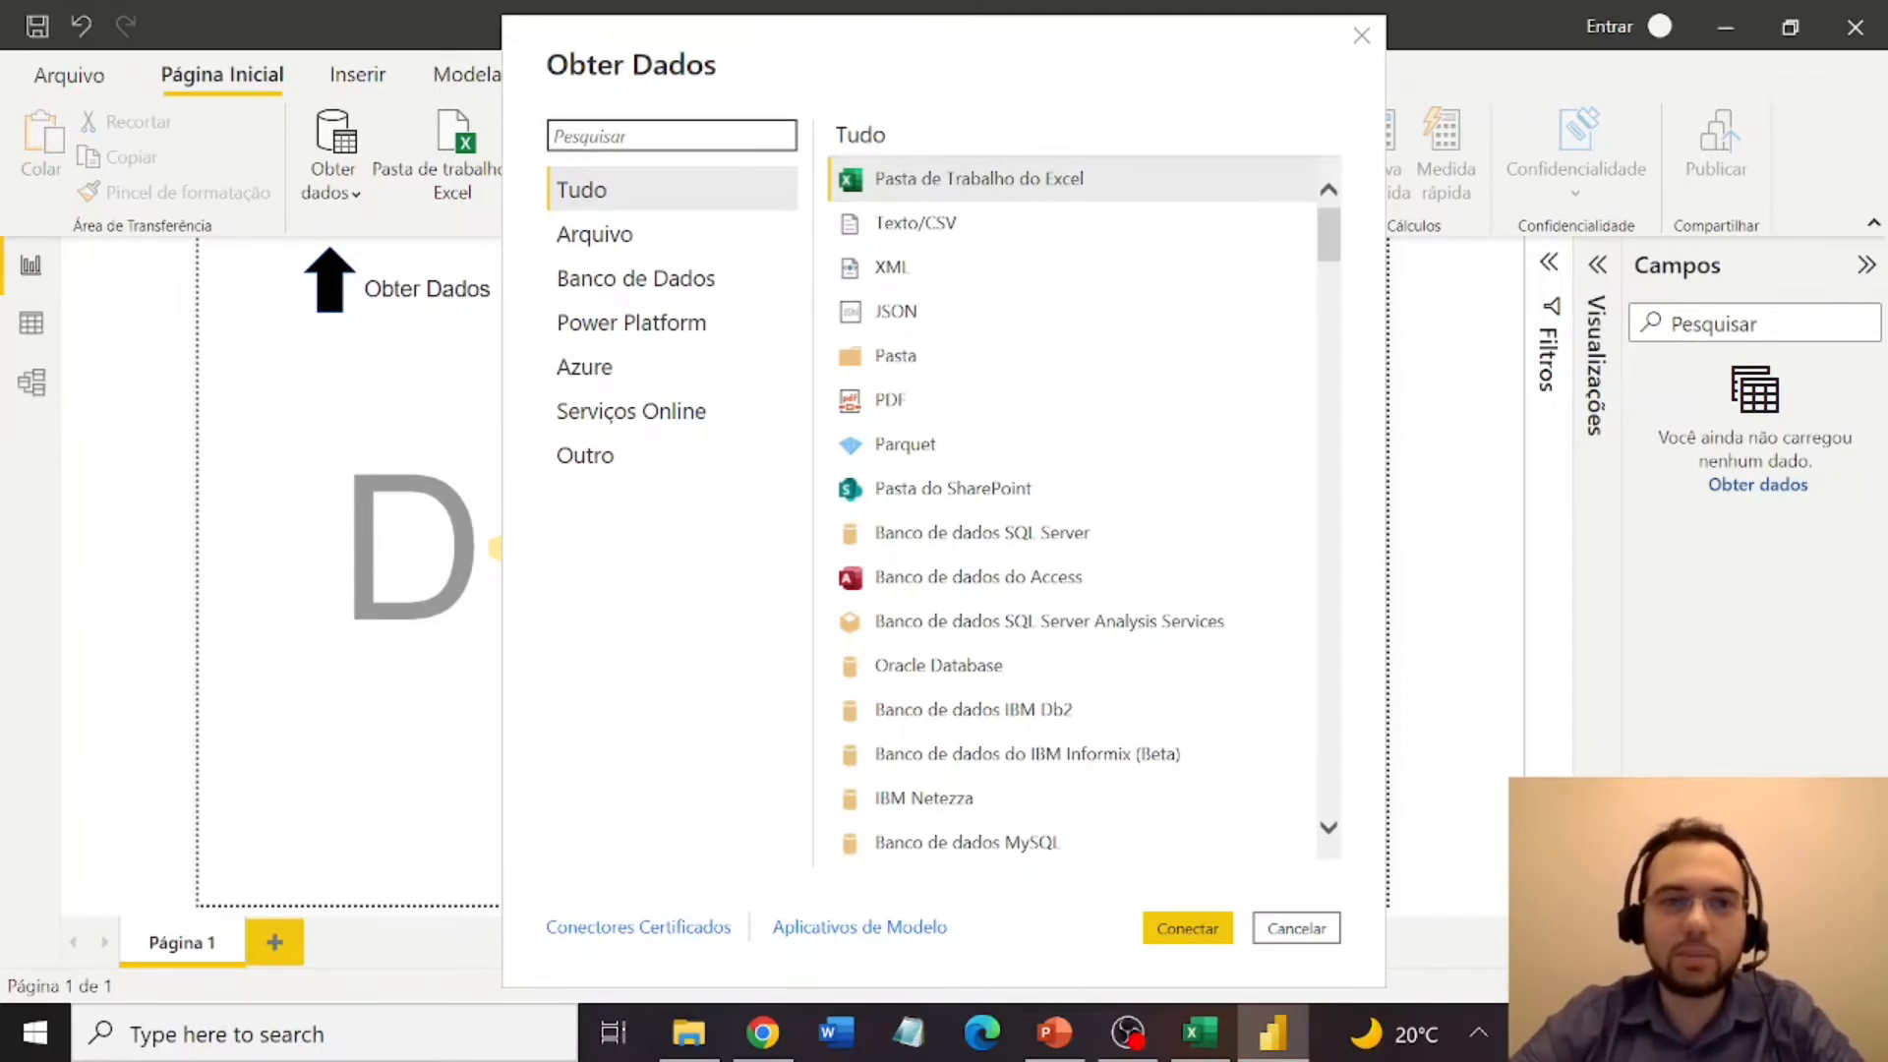
{"action": "left_click", "coordinate": [692, 136]}
{"action": "type", "text": "Pasta"}
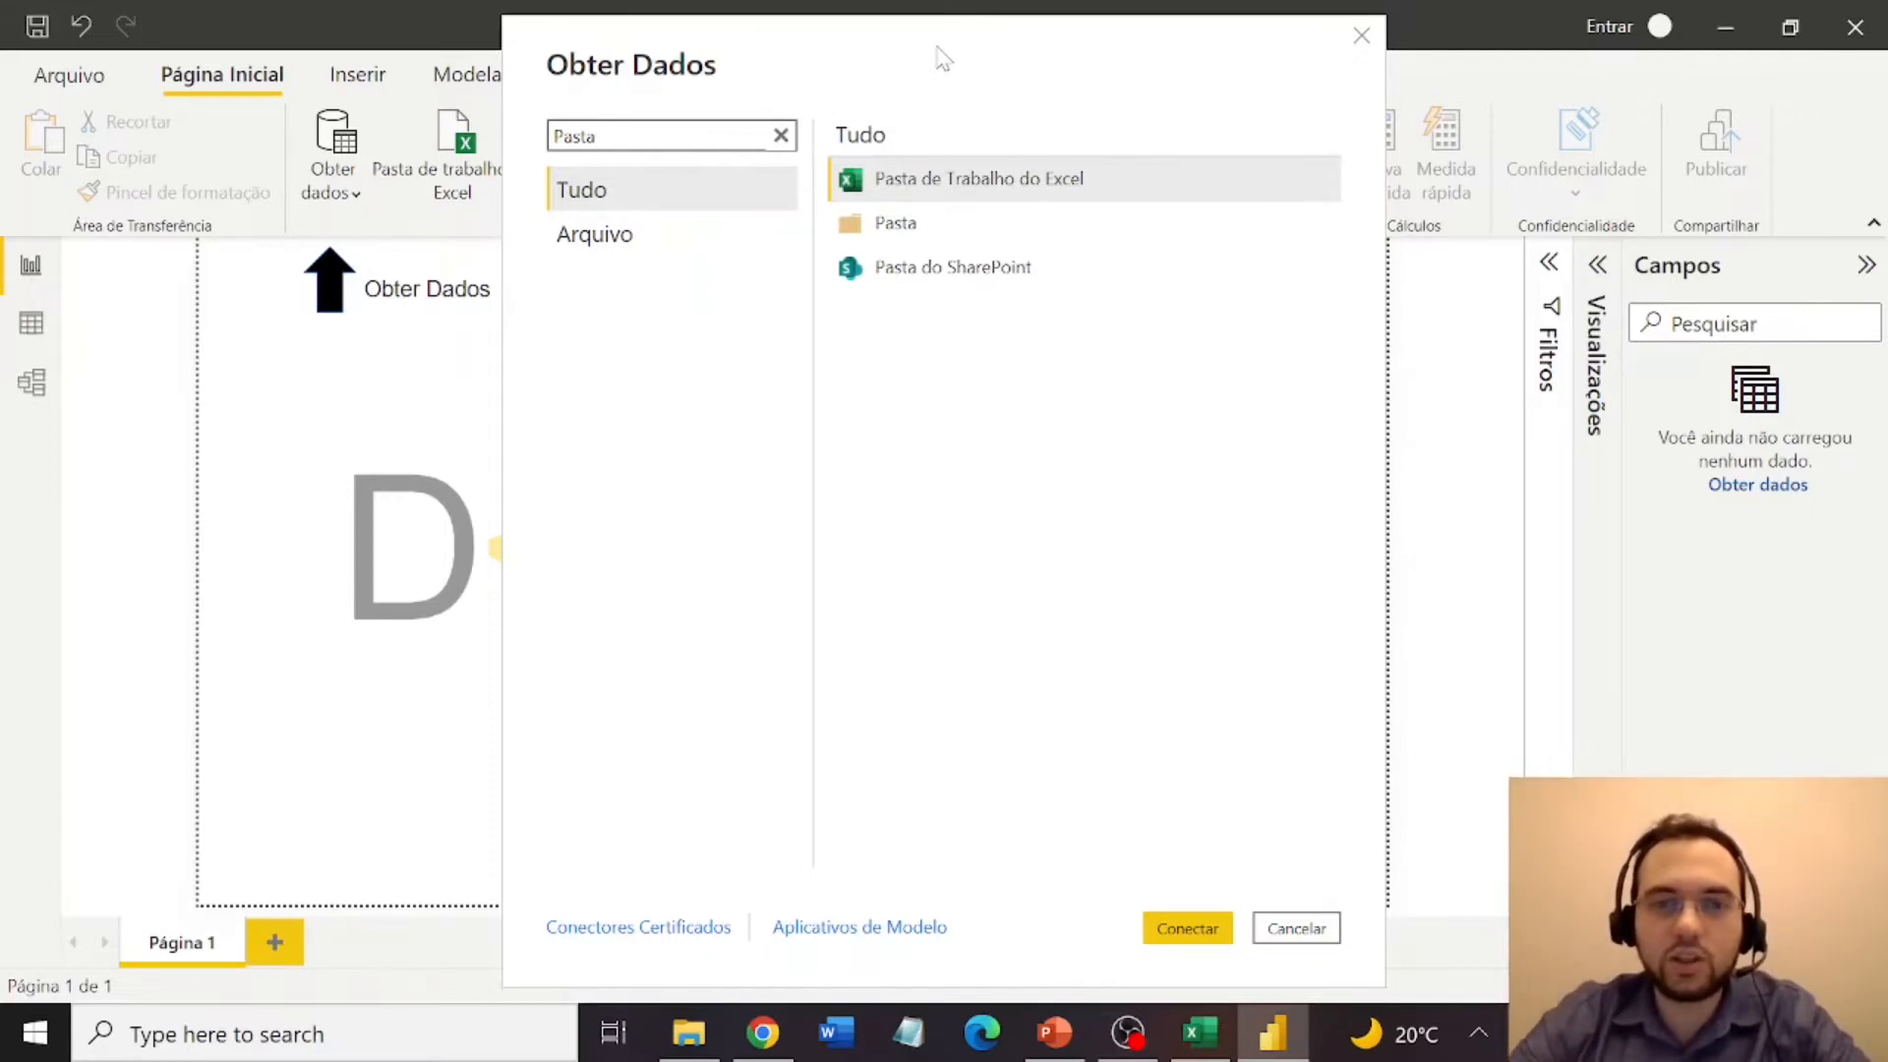
{"action": "left_click", "coordinate": [910, 225]}
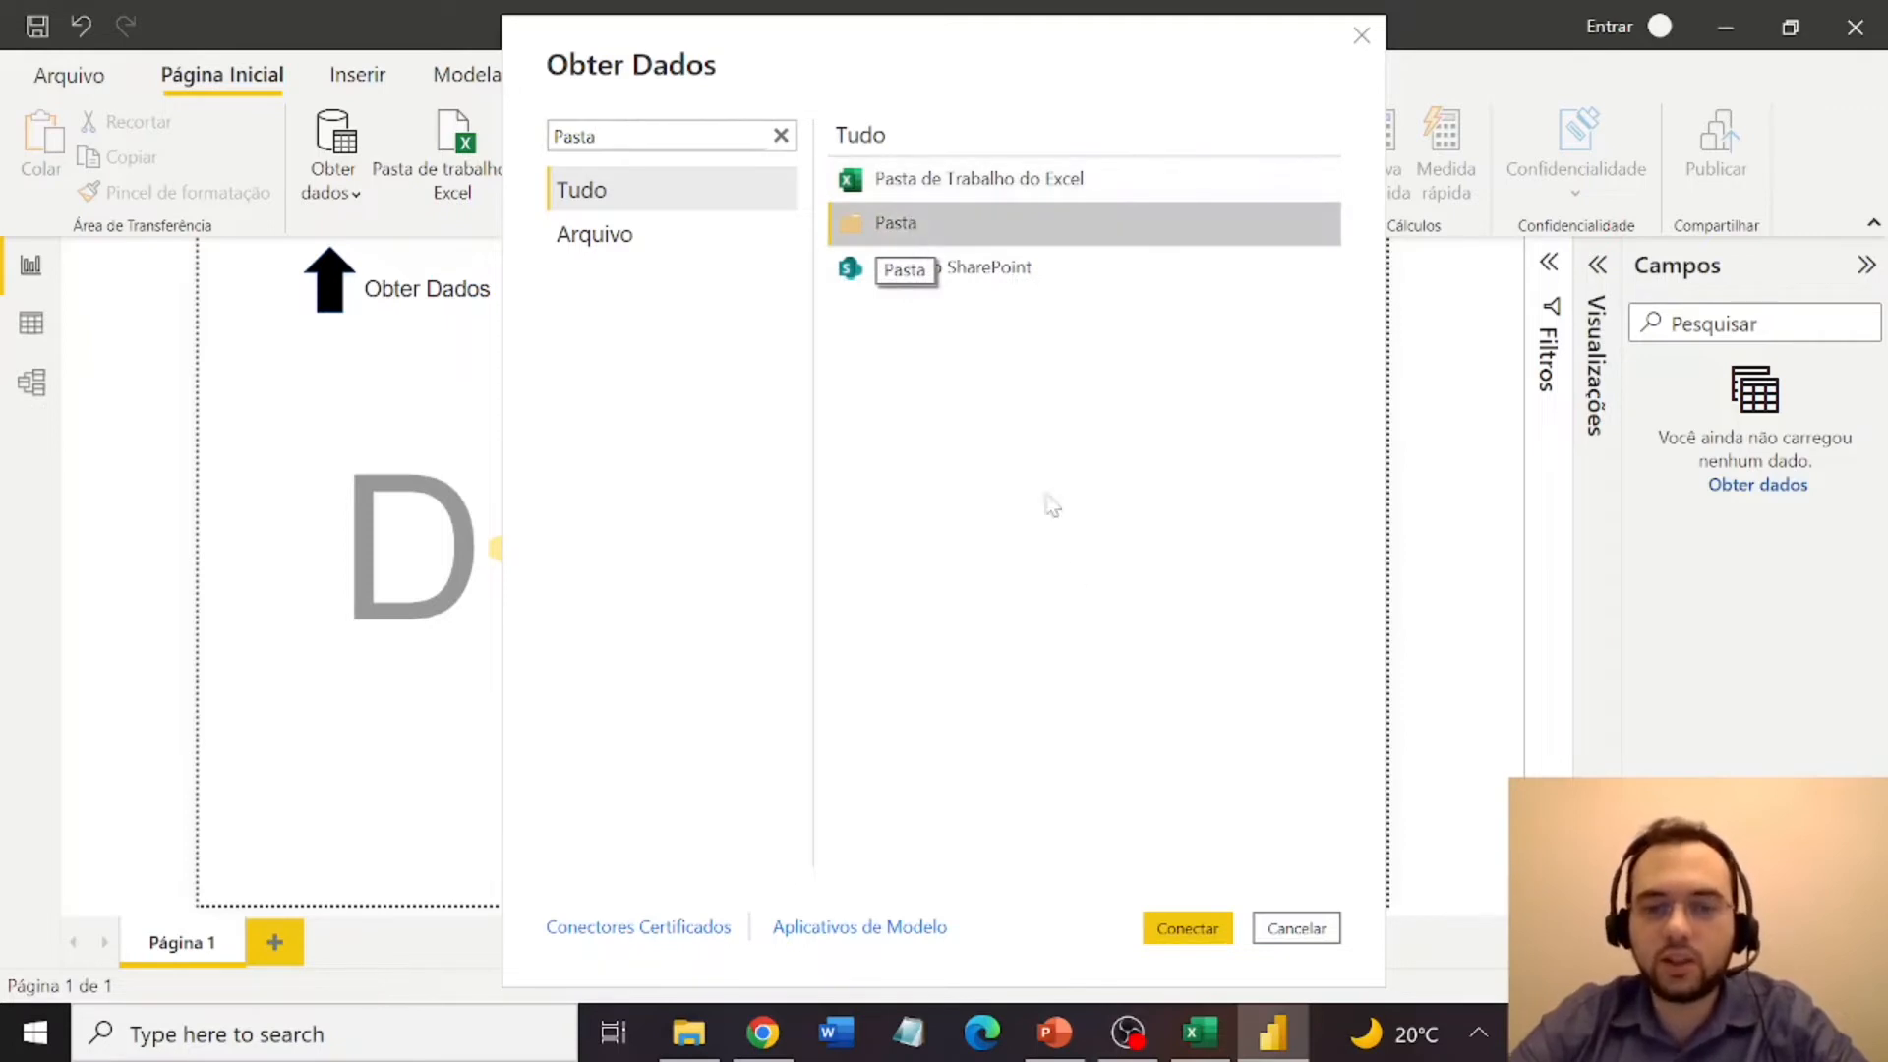
{"action": "left_click", "coordinate": [1192, 930]}
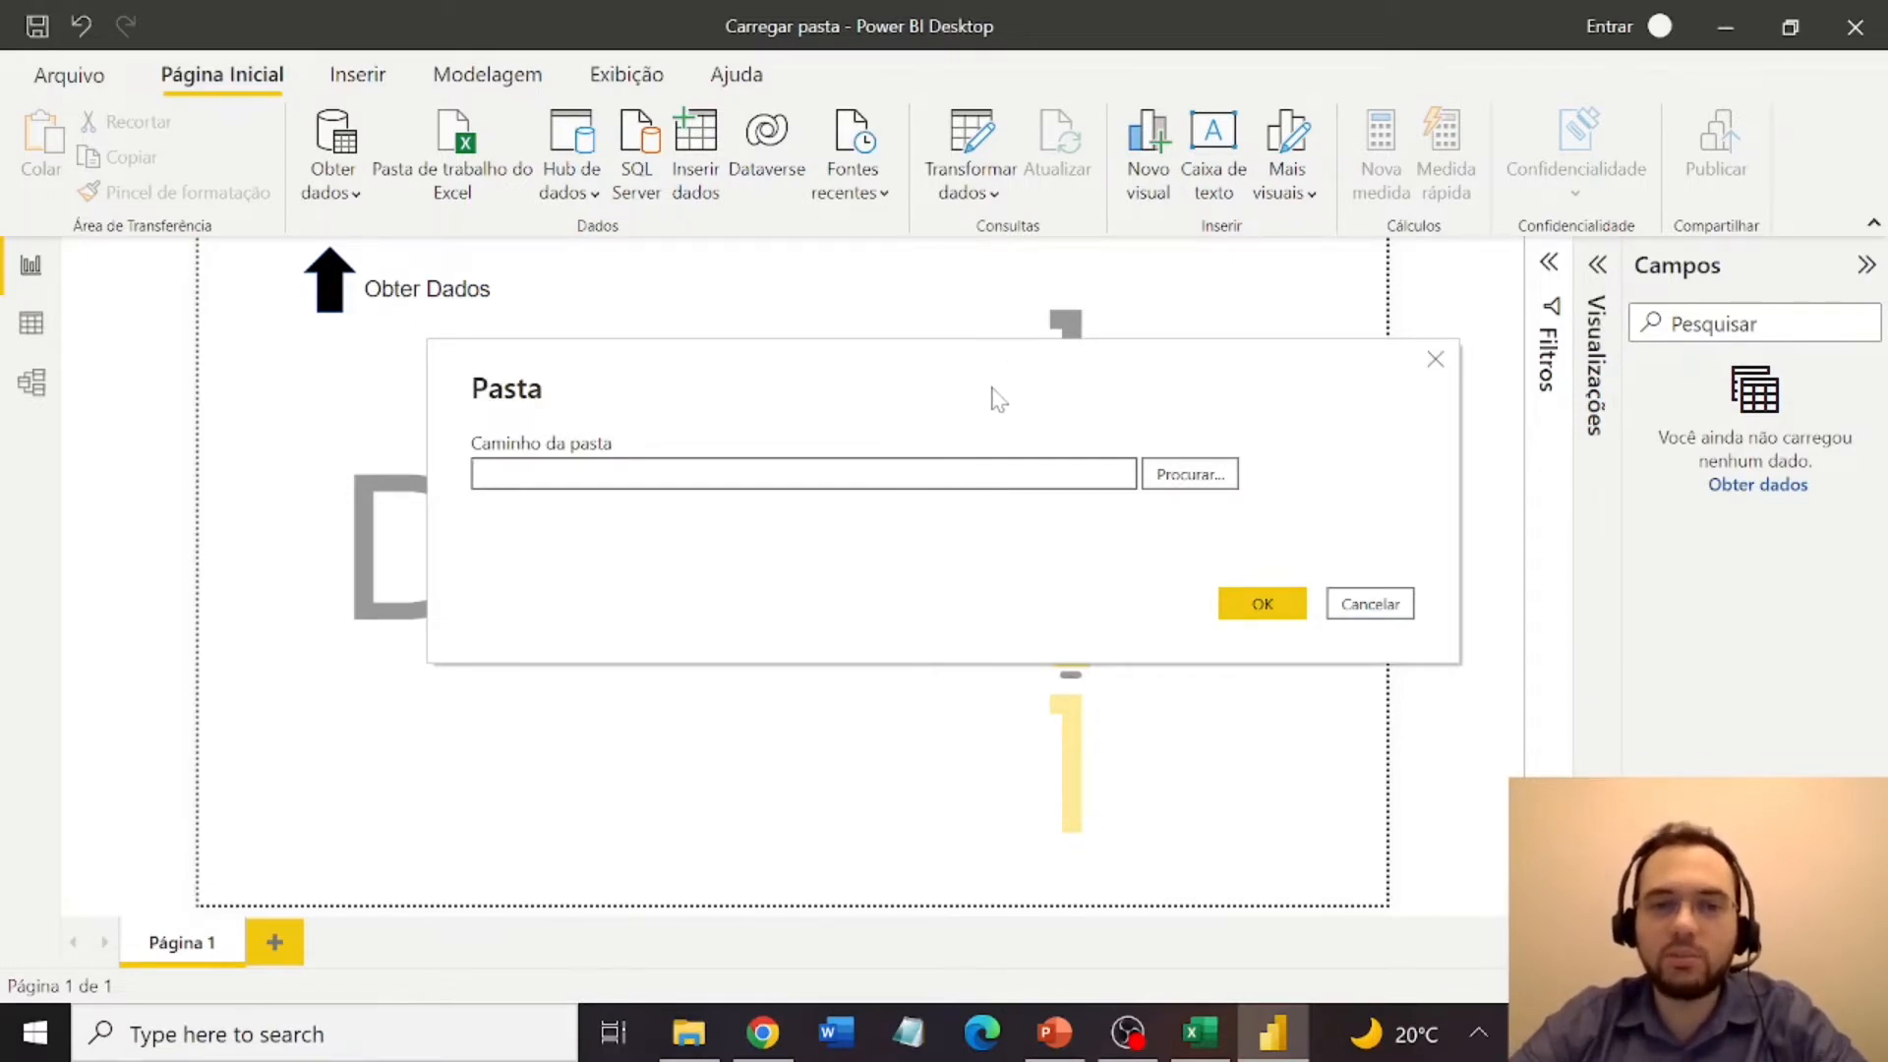
Copy the path of the base_bi folder from File Explorer and paste it as the connector's folder path.
{"action": "left_click", "coordinate": [688, 1032]}
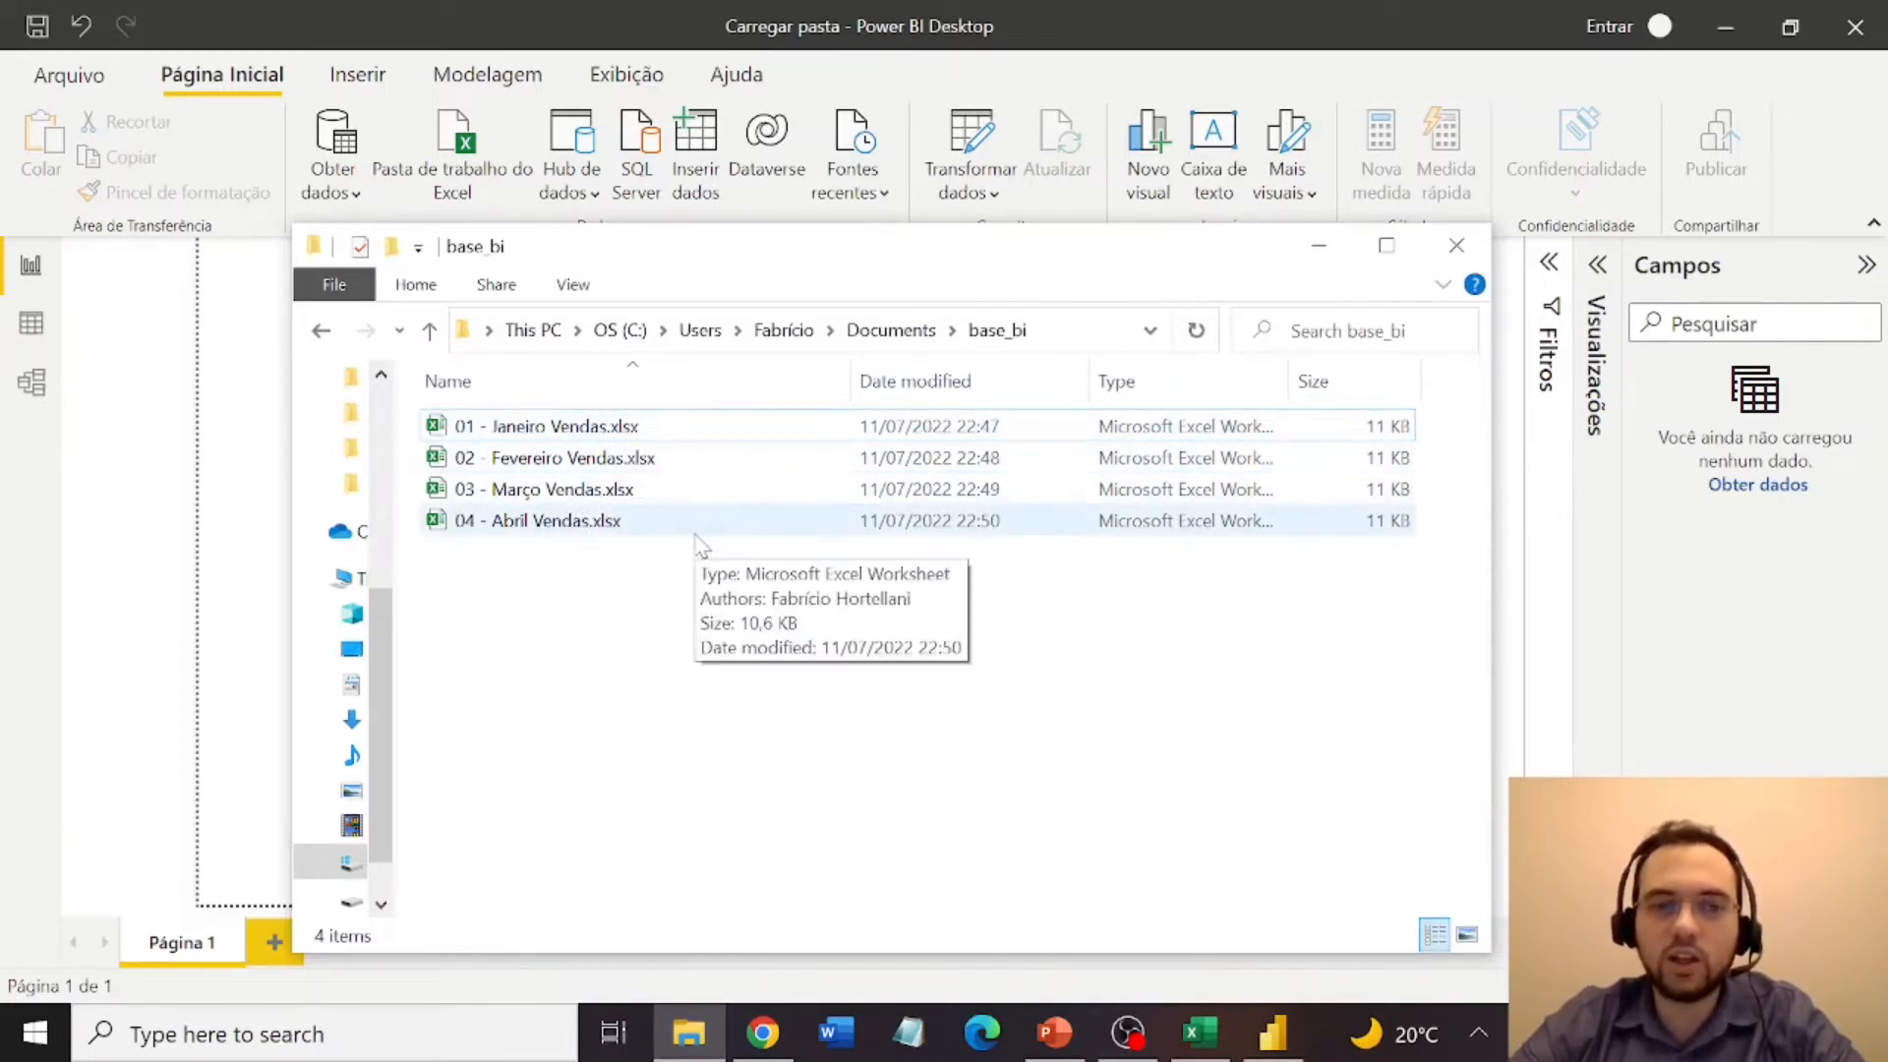
{"action": "left_click", "coordinate": [1062, 334]}
{"action": "key", "text": "ctrl+c"}
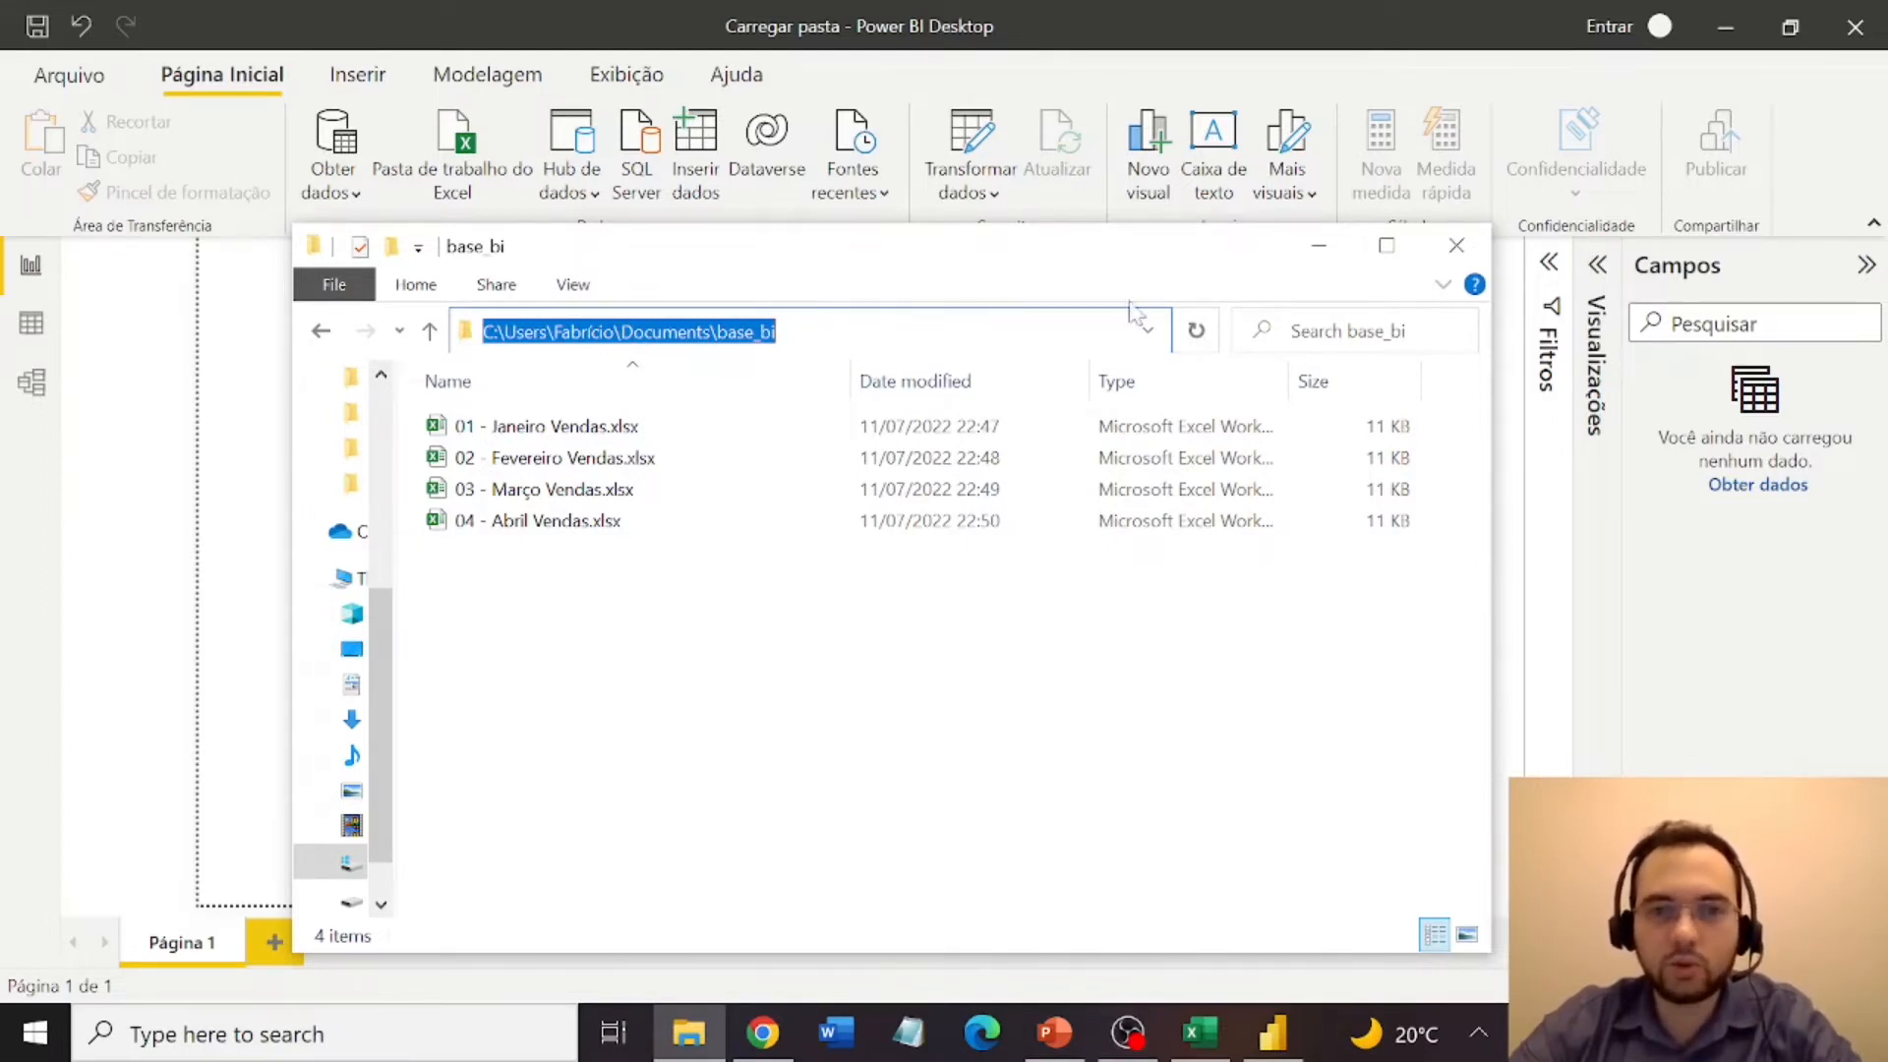
{"action": "left_click", "coordinate": [1318, 245]}
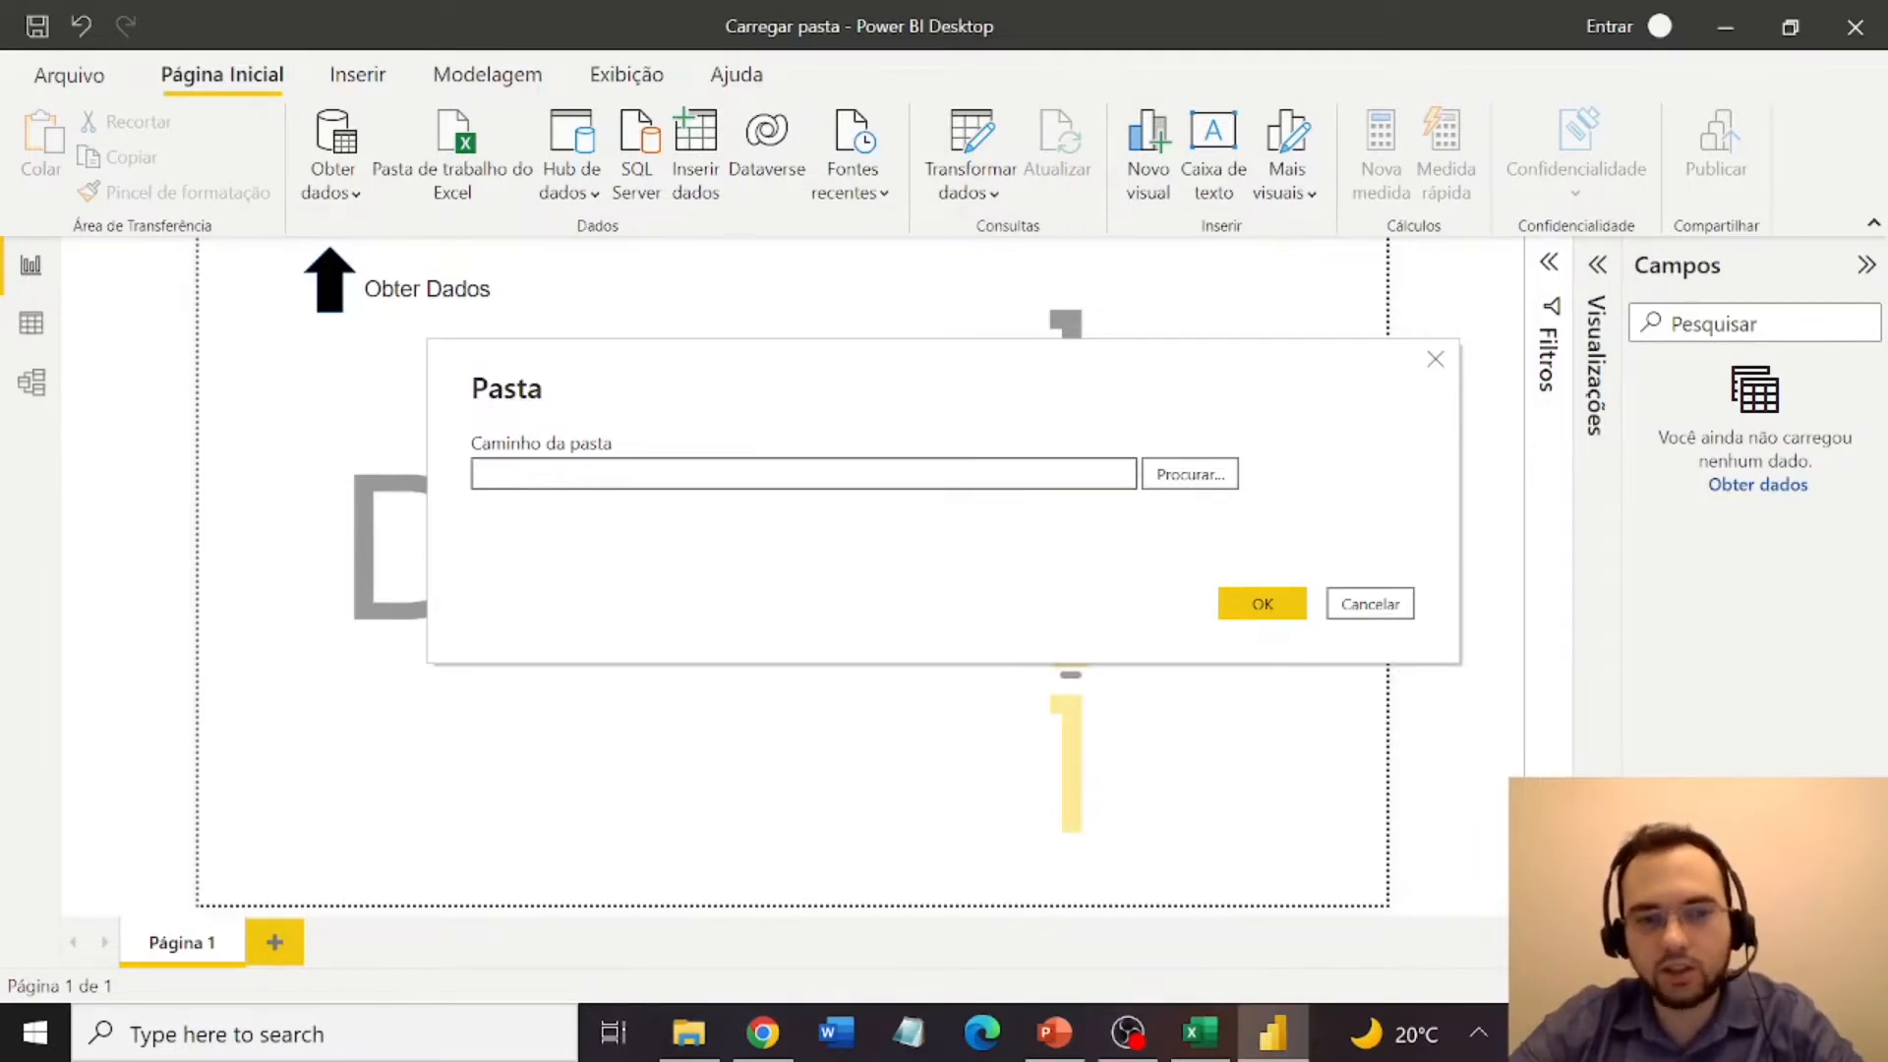
{"action": "key", "text": "ctrl+v"}
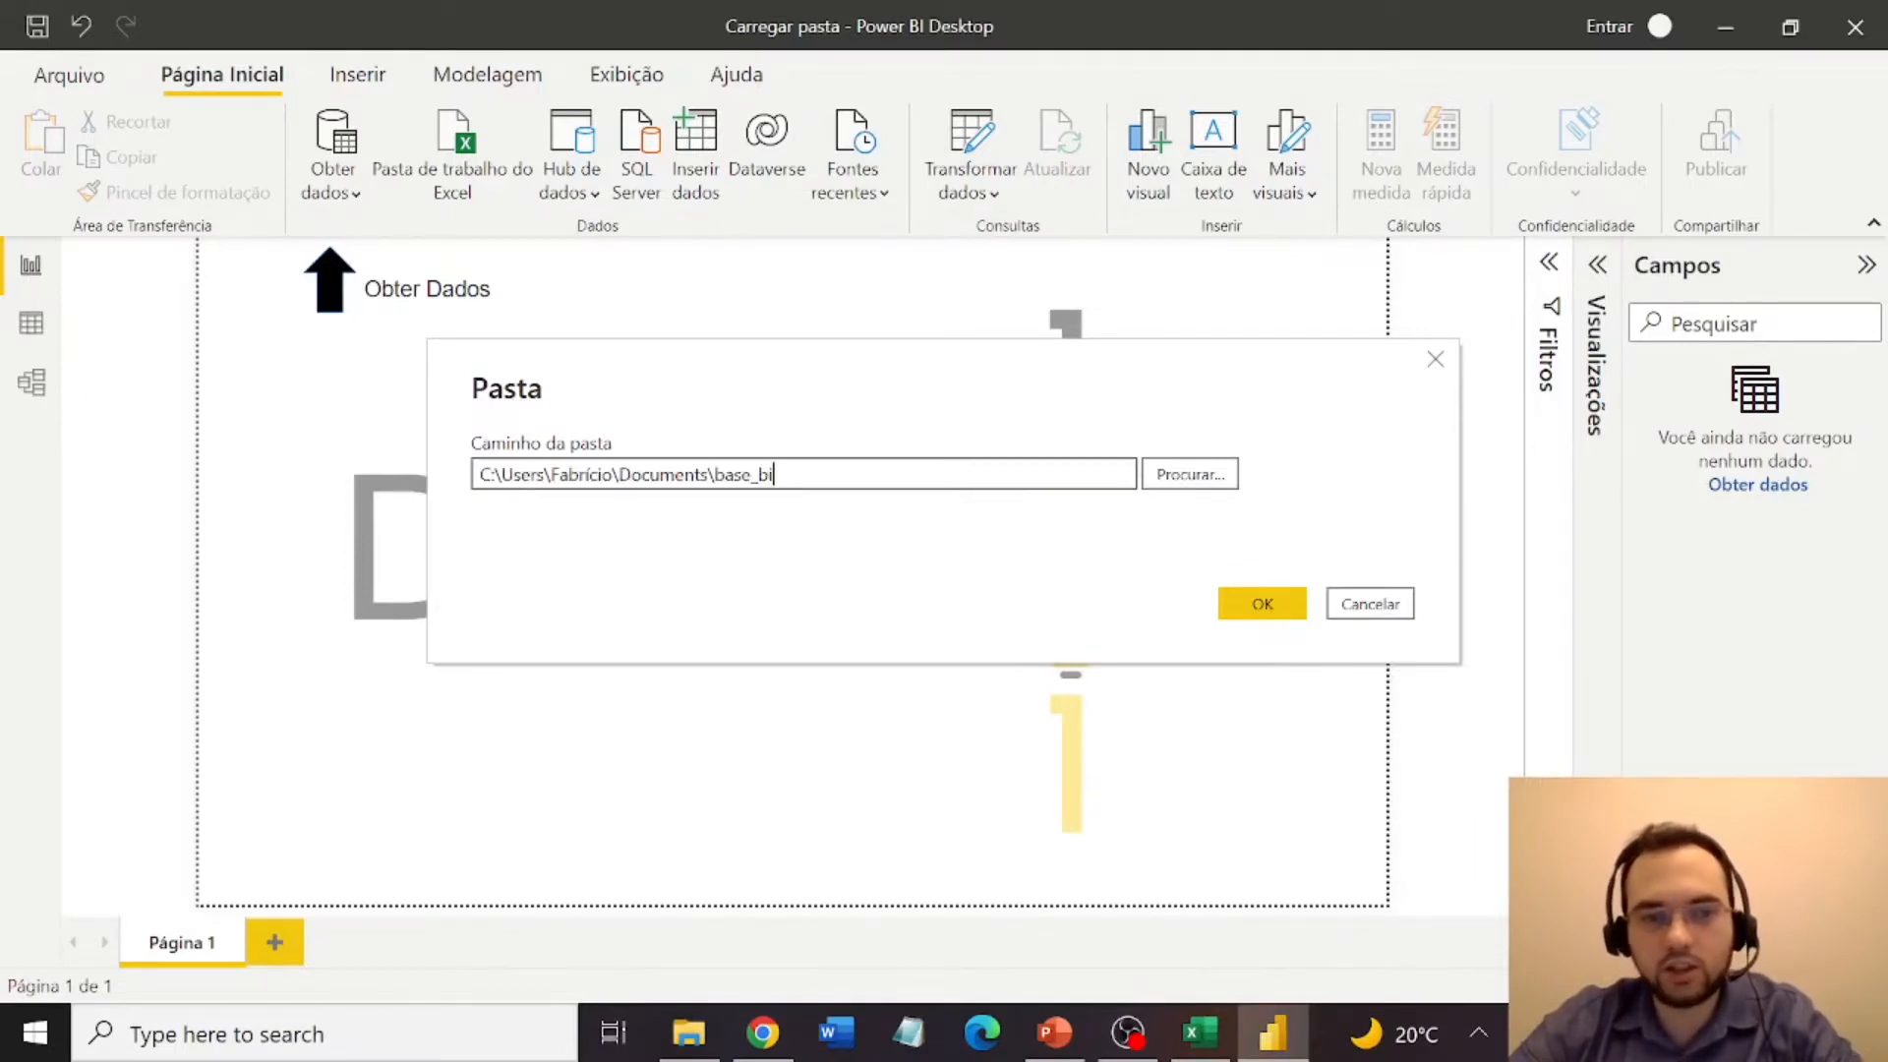
Confirm the base_bi folder path and open its file list in the Power Query editor for transformation.
{"action": "left_click", "coordinate": [1186, 484]}
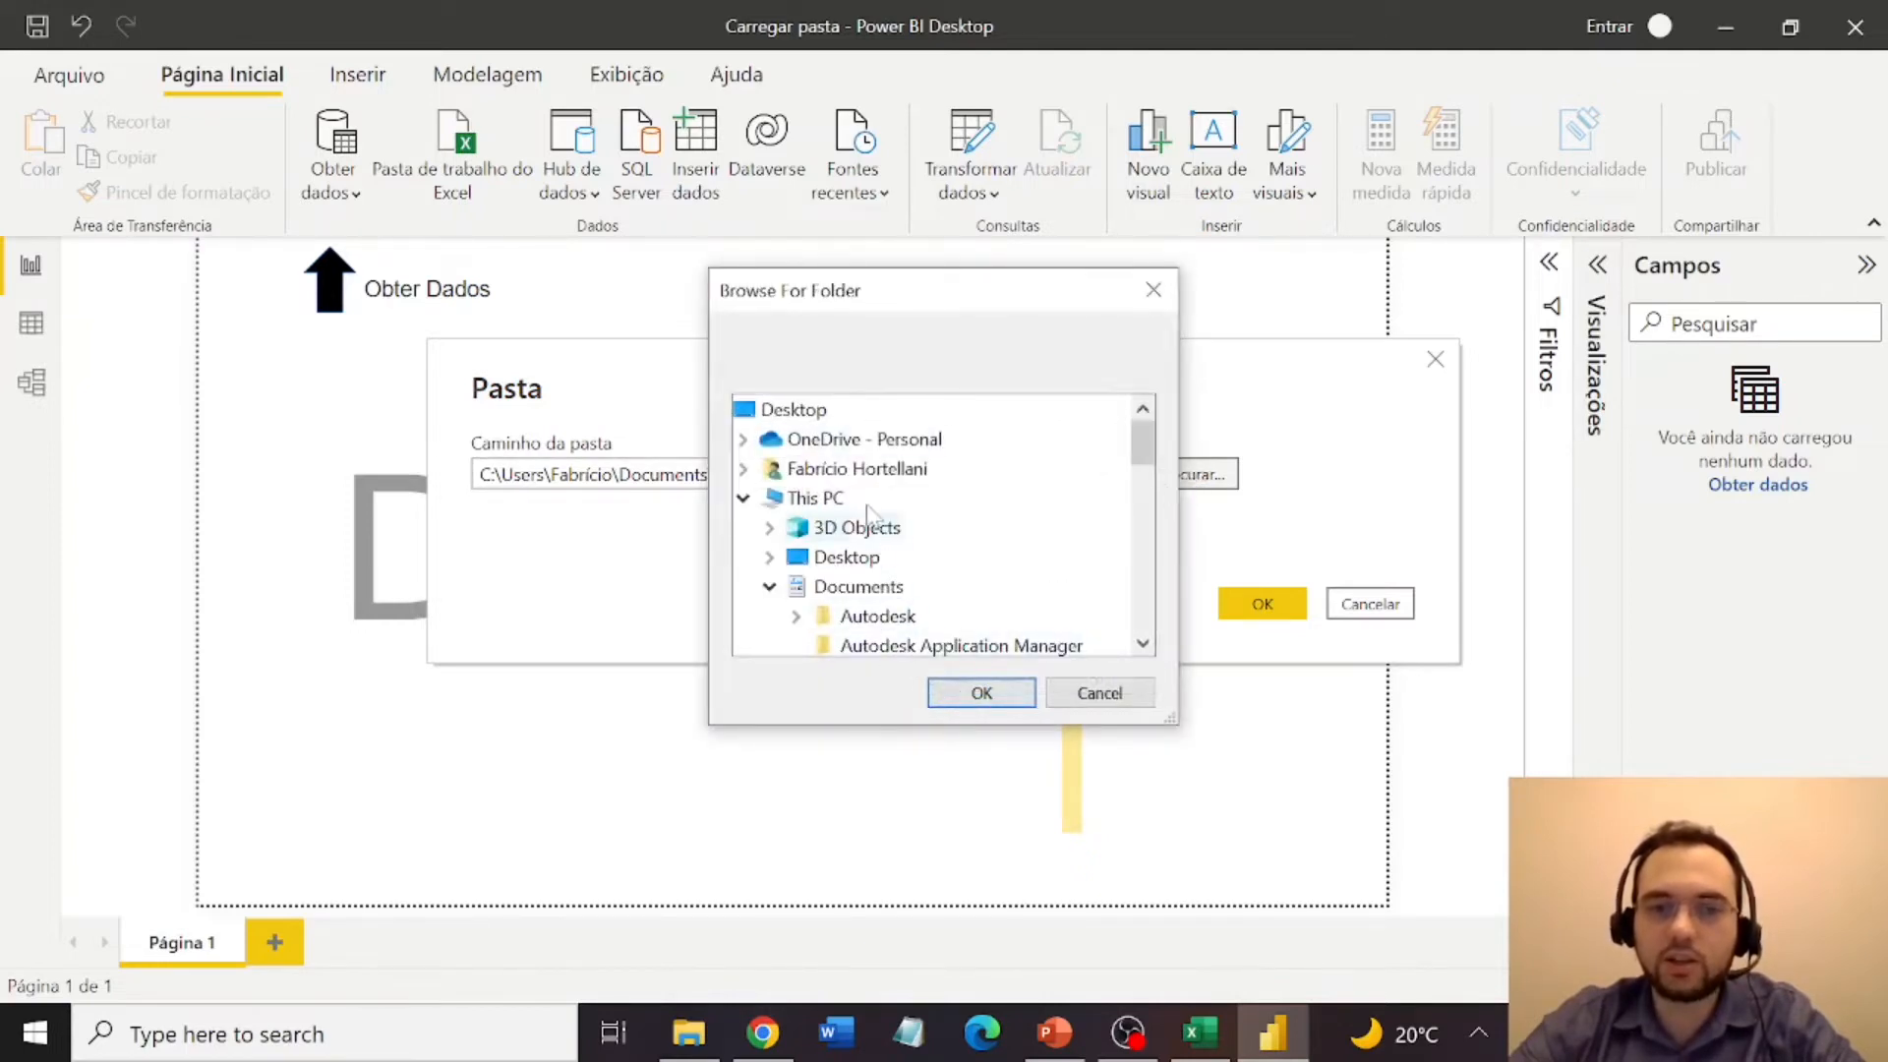
{"action": "left_click", "coordinate": [1110, 706]}
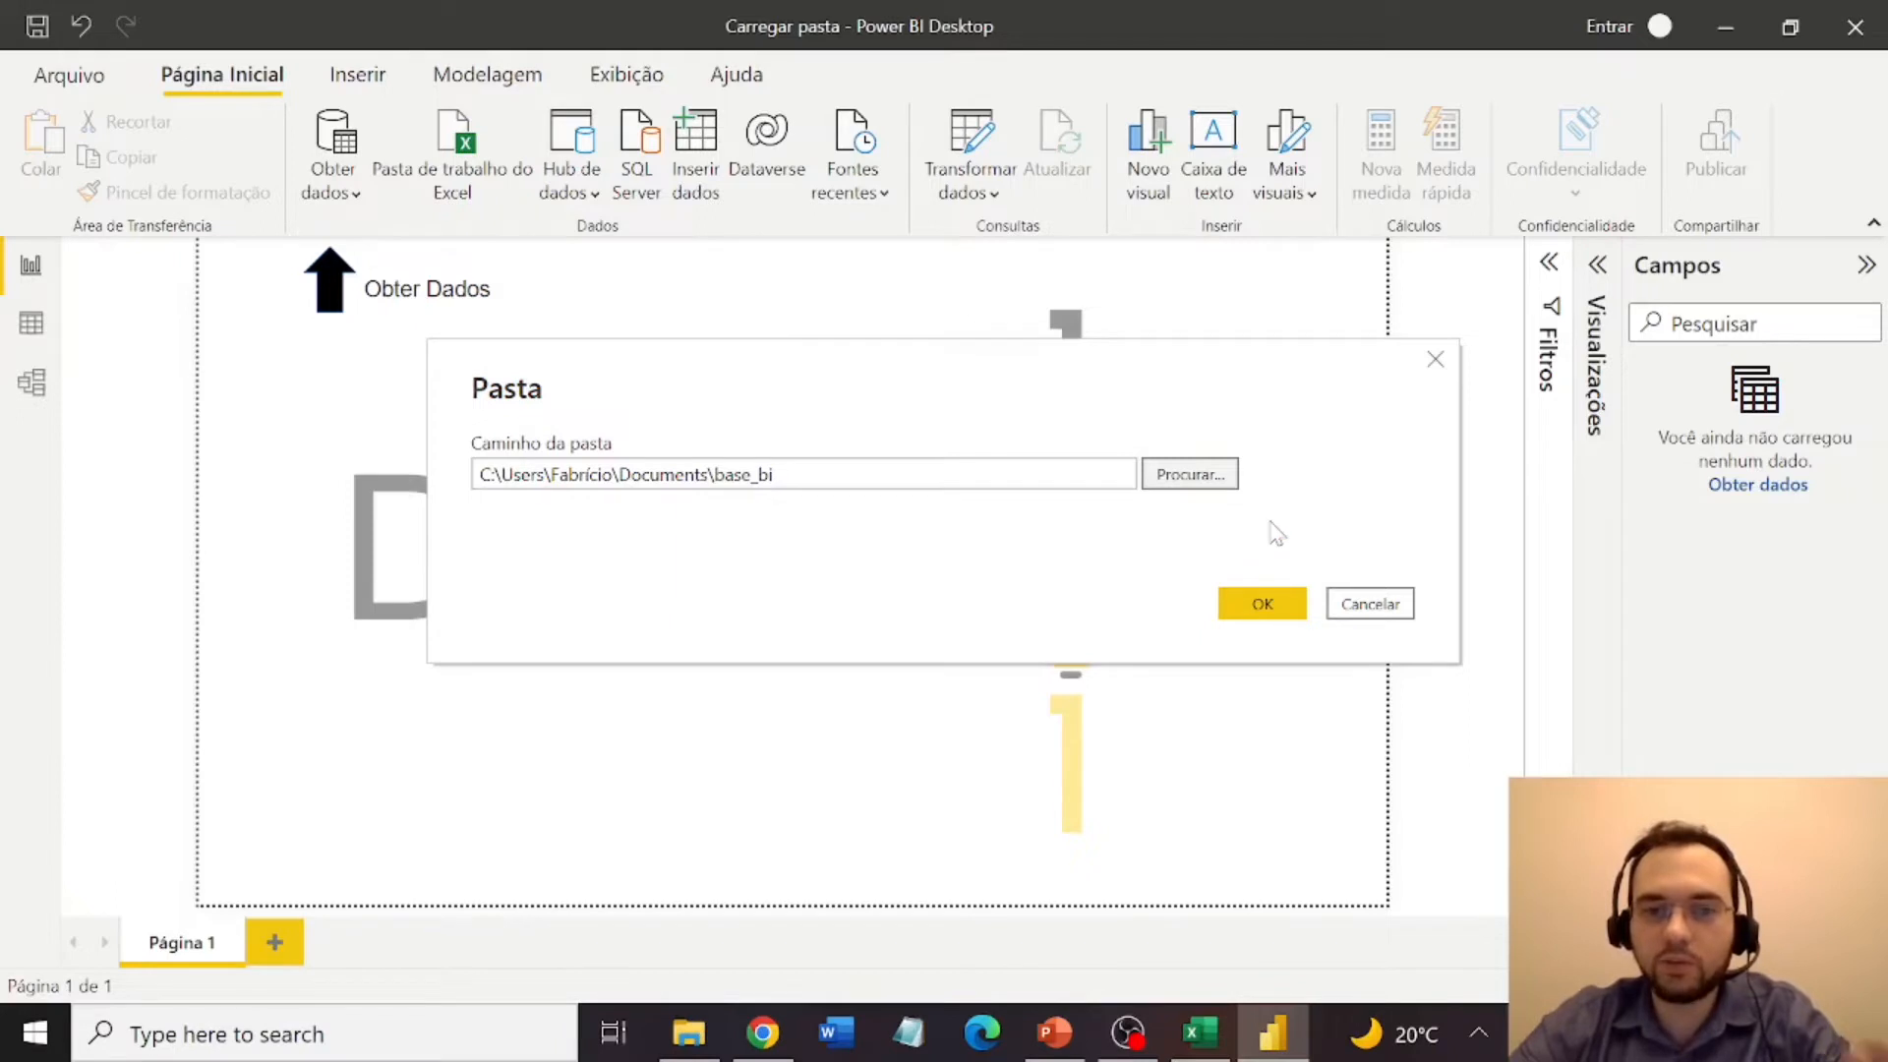
{"action": "left_click", "coordinate": [1265, 608]}
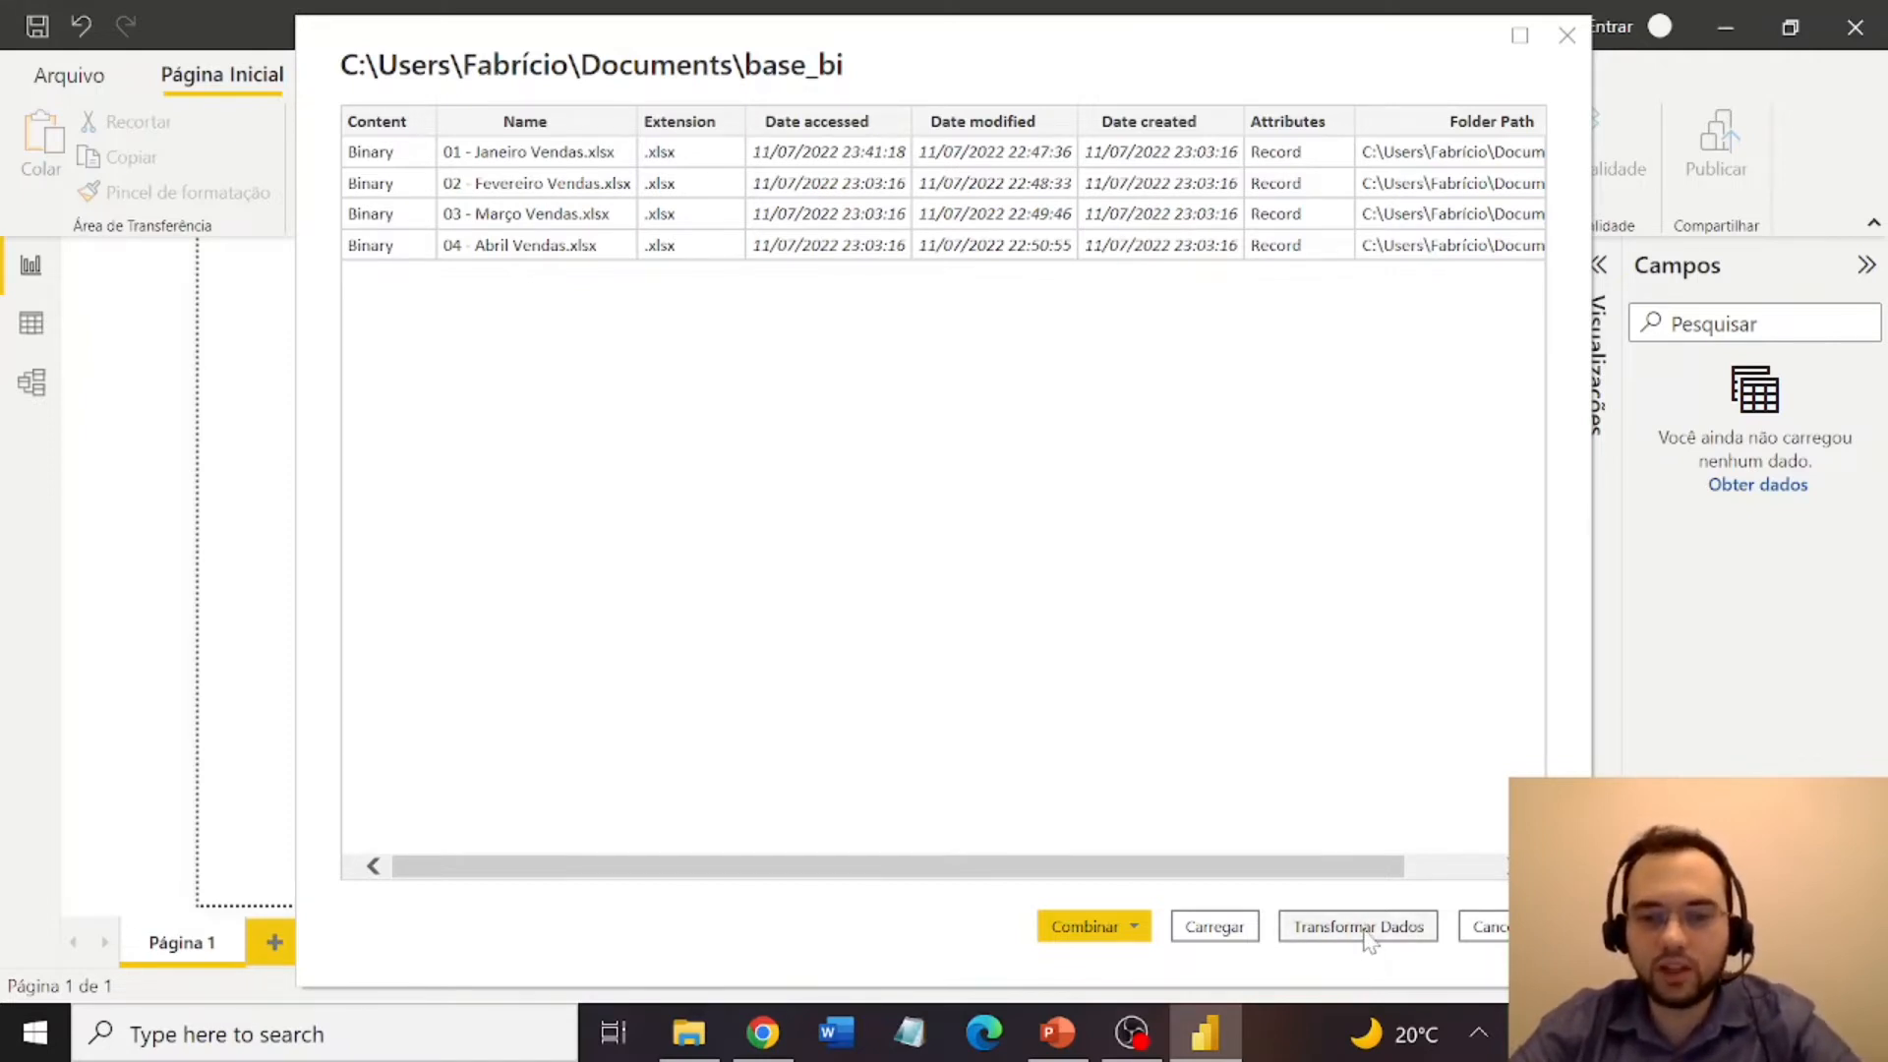
{"action": "left_click", "coordinate": [1395, 934]}
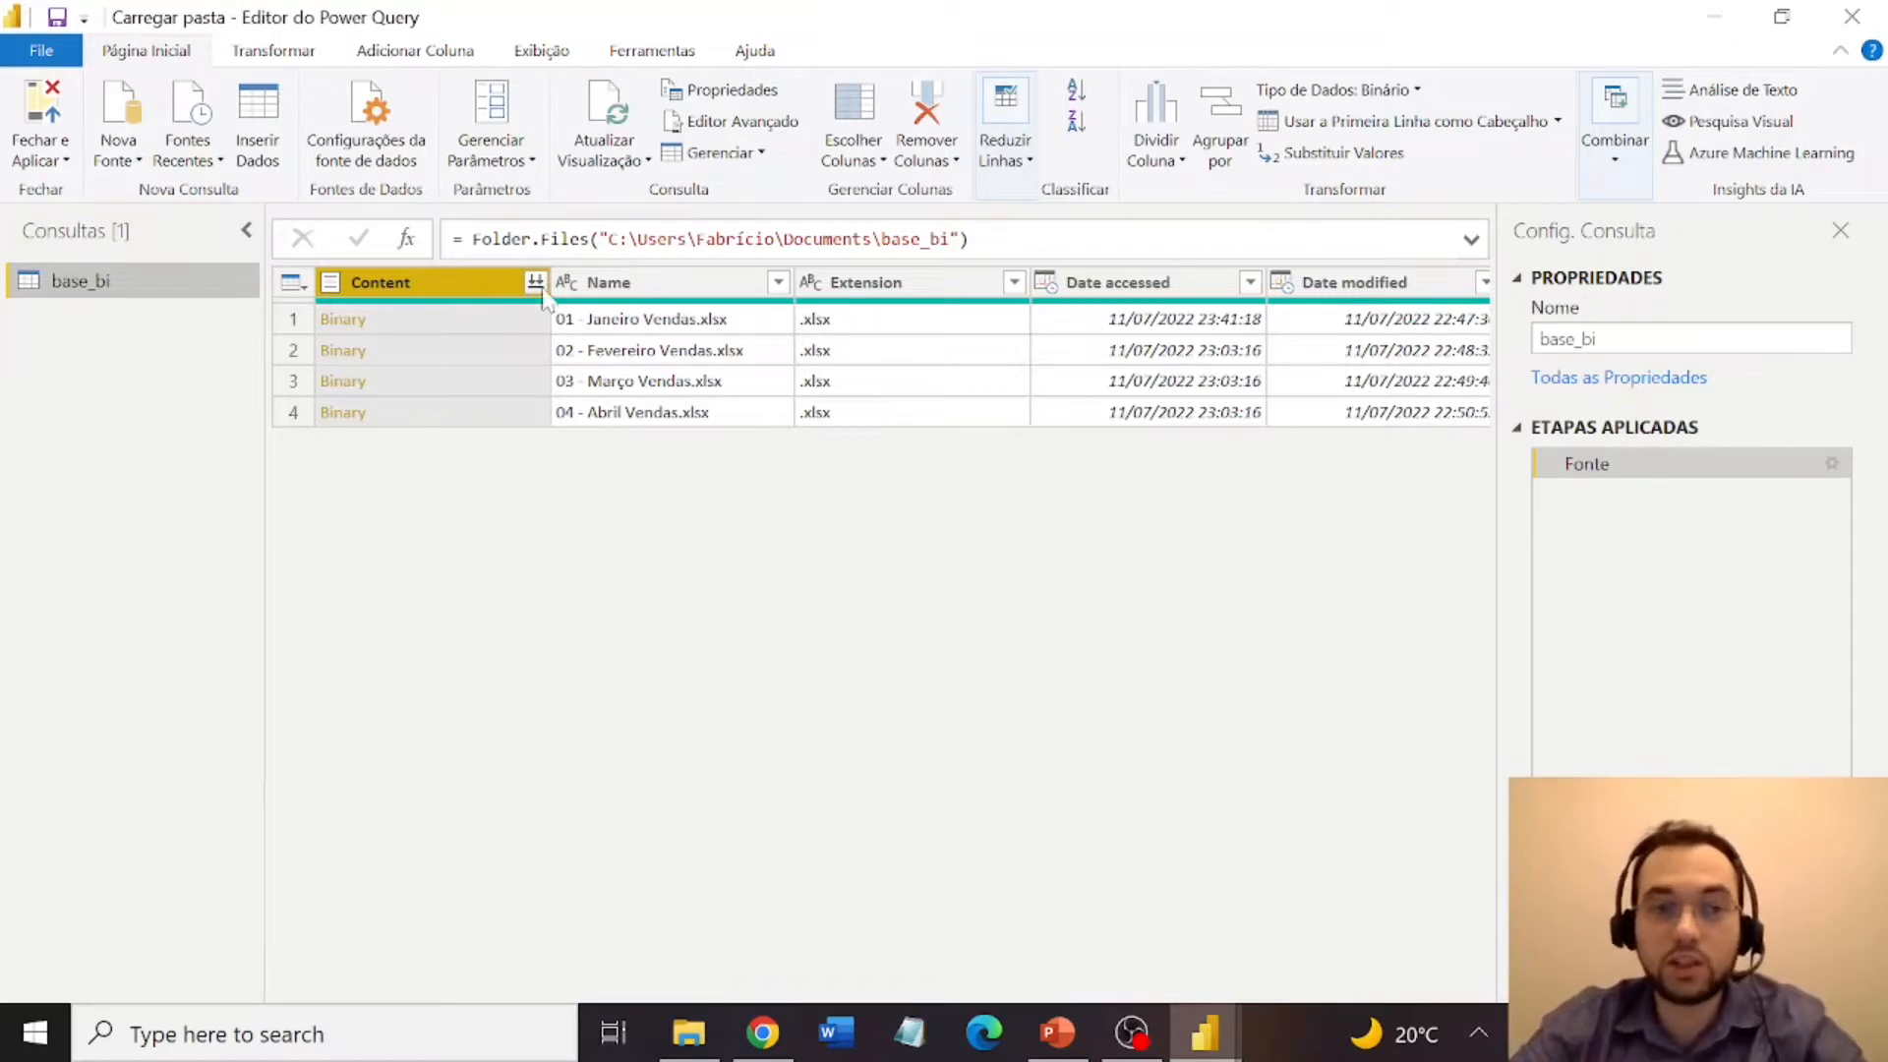
Keep only the Content and Name columns of the base_bi query by removing all other columns.
{"action": "left_click", "coordinate": [668, 292], "text": "ctrl"}
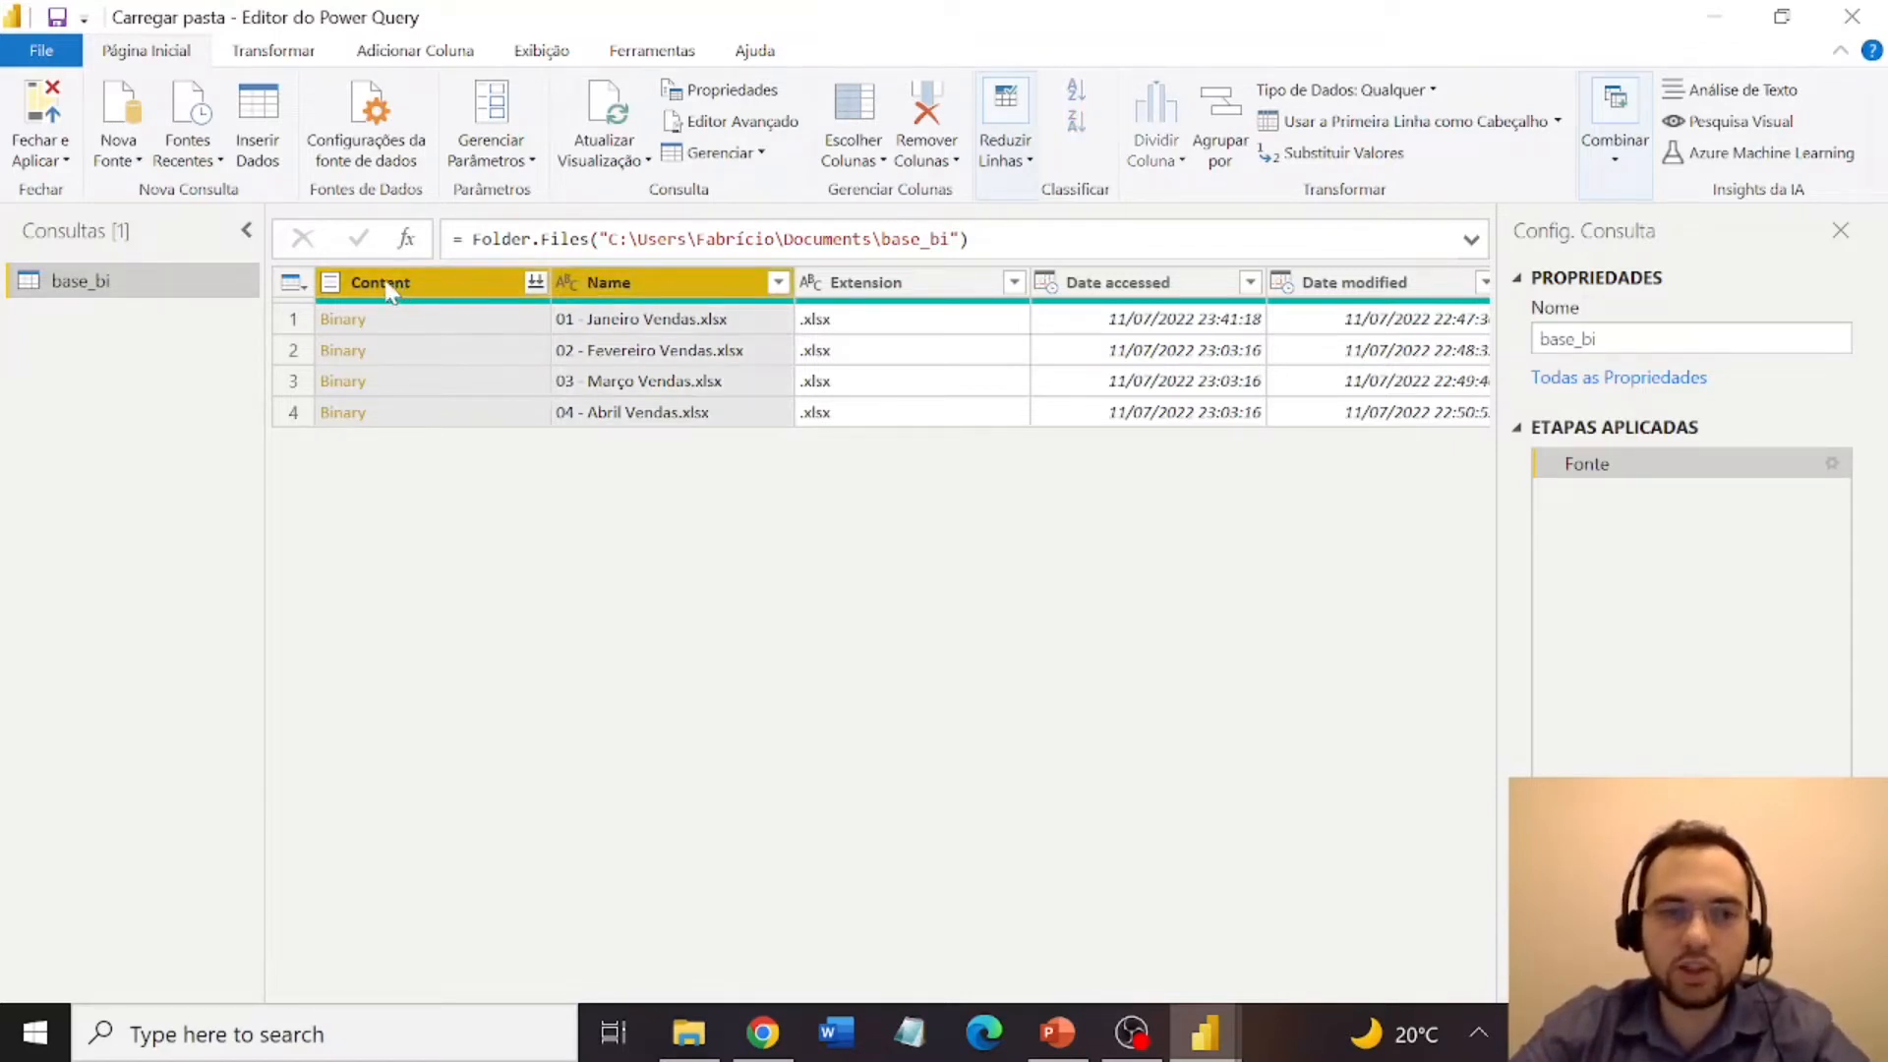
{"action": "right_click", "coordinate": [629, 293]}
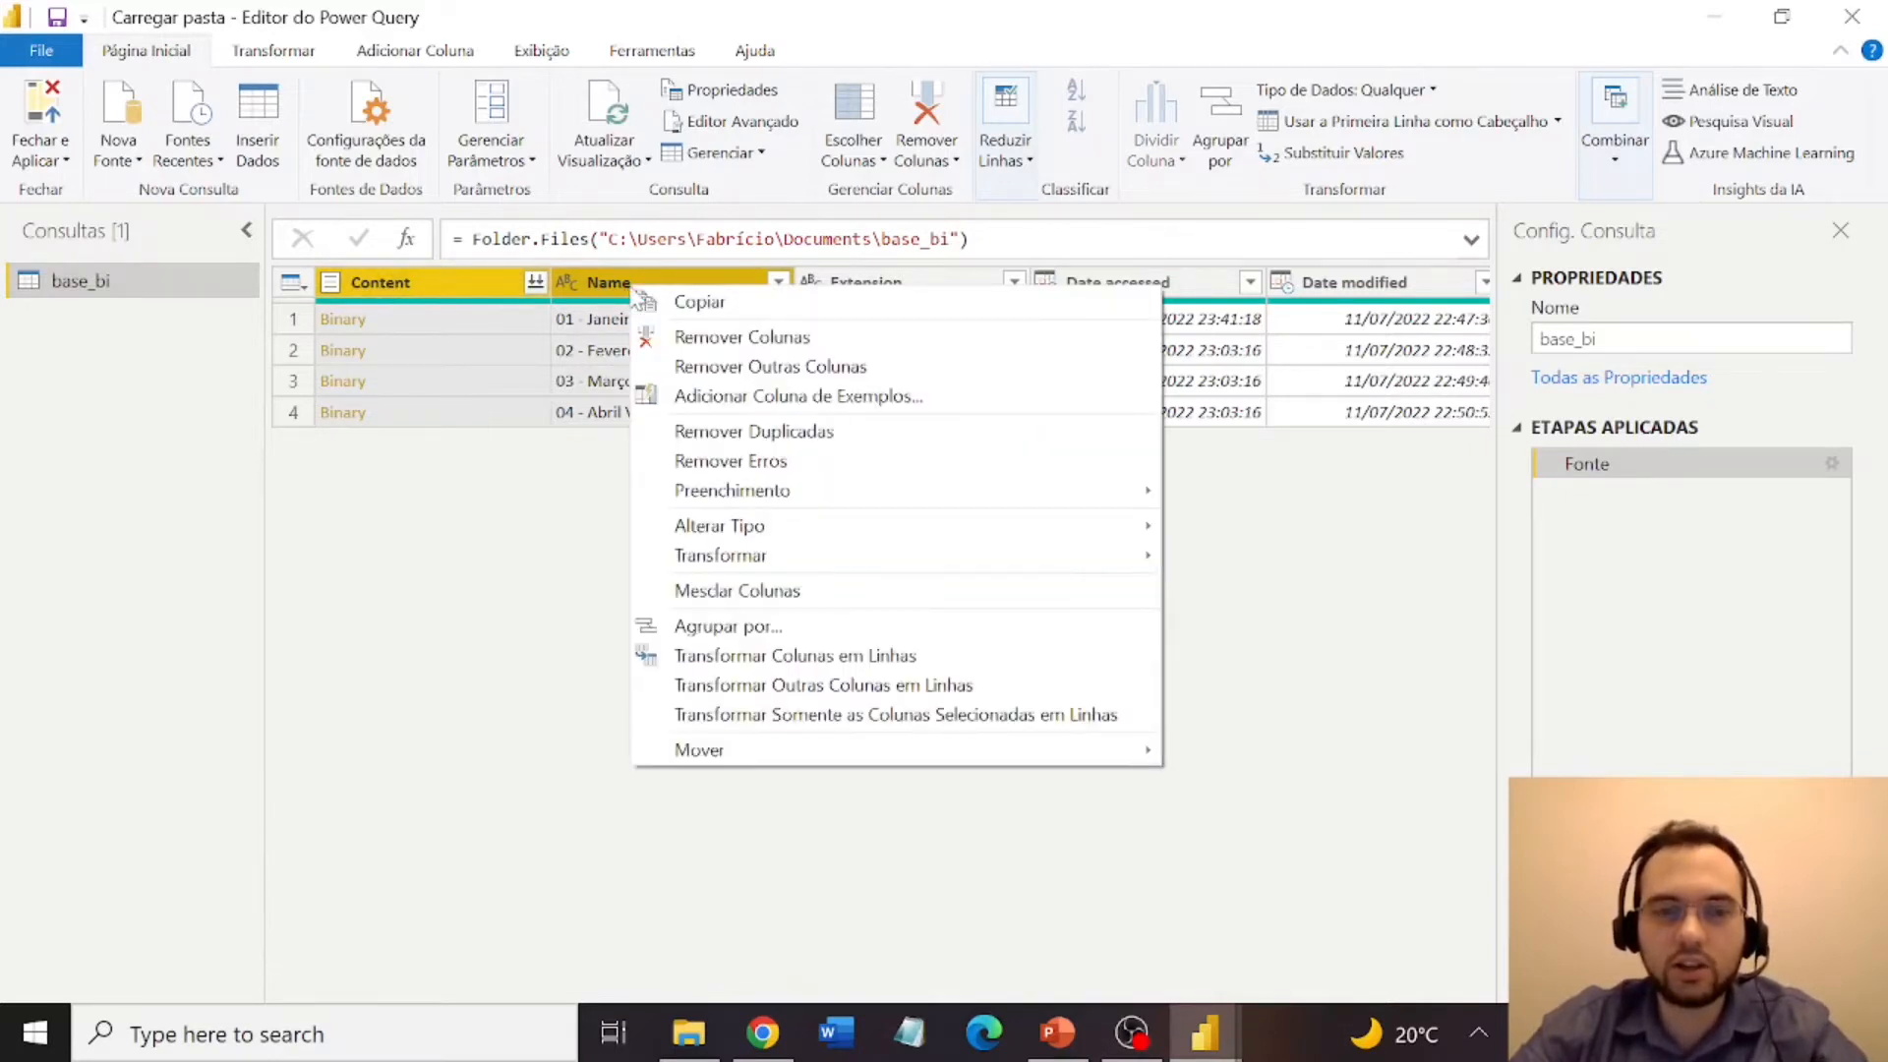
{"action": "left_click", "coordinate": [776, 367]}
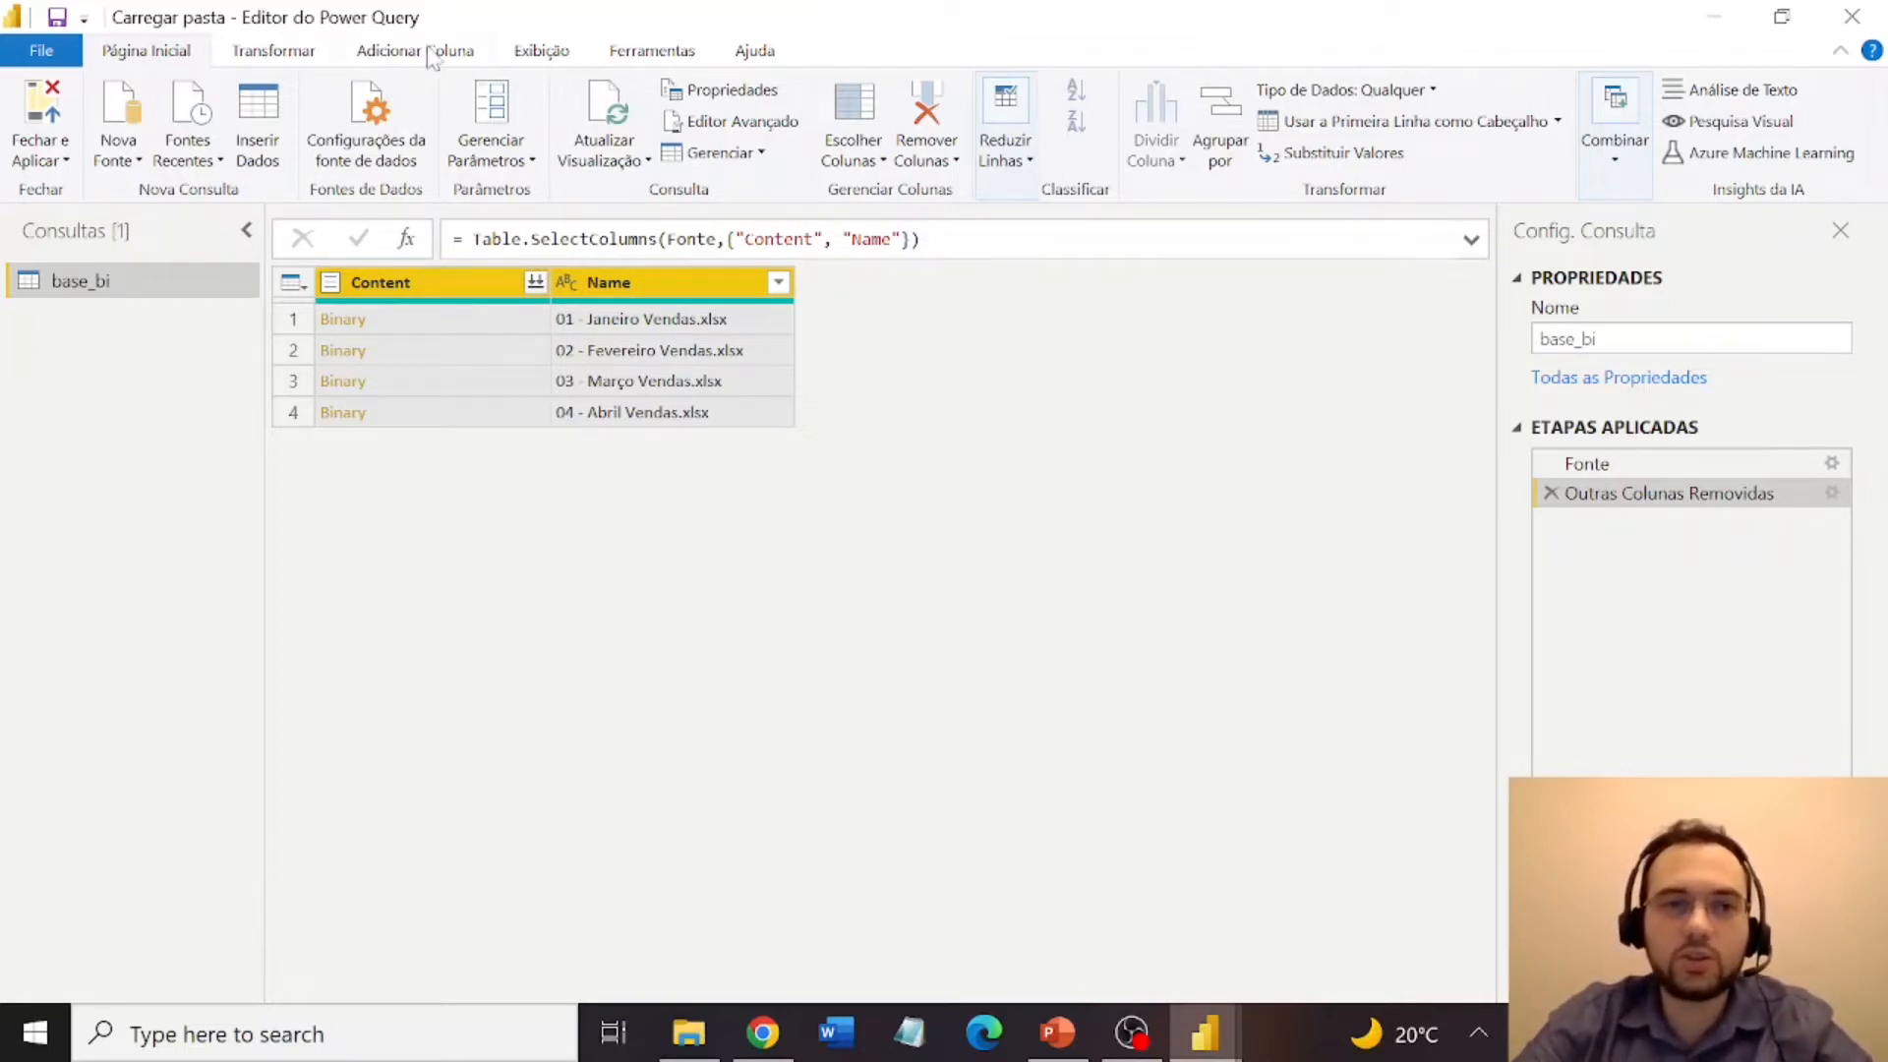
Start a custom column in the base_bi query and name it CarregarExcel.
{"action": "left_click", "coordinate": [470, 54]}
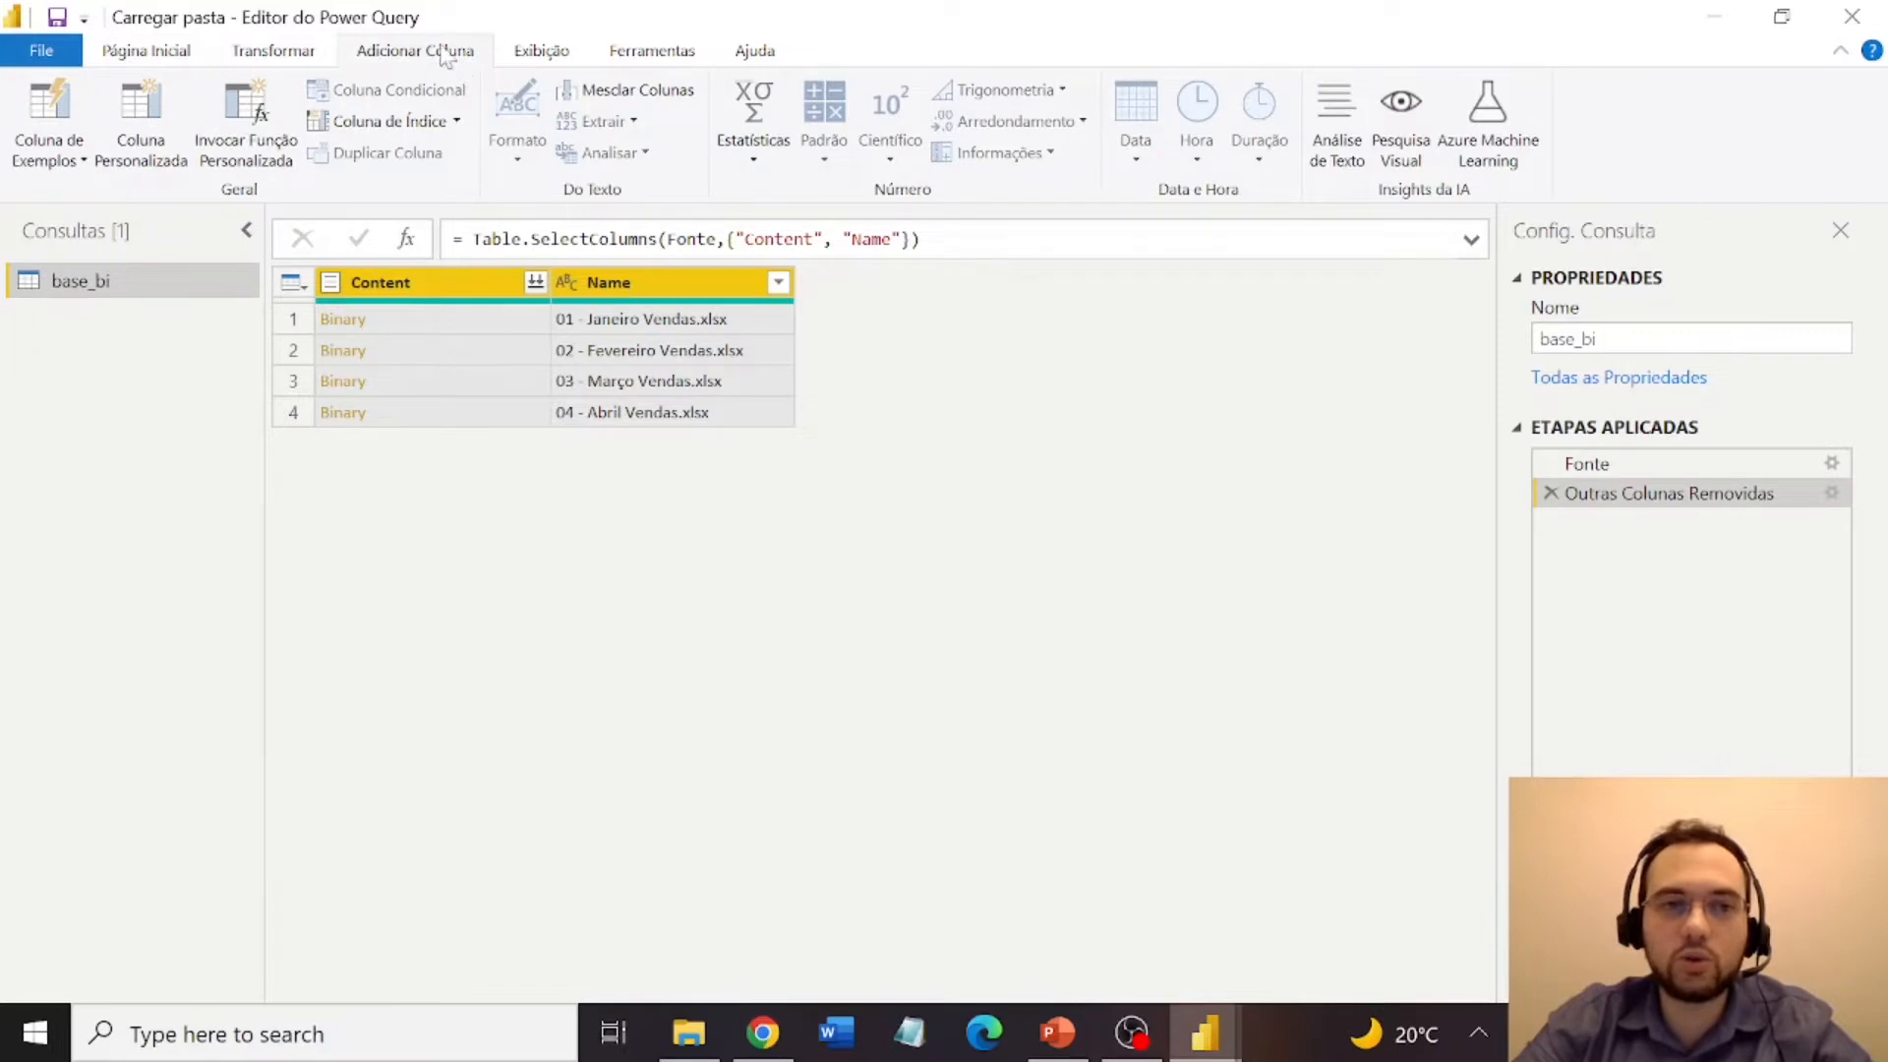
{"action": "left_click", "coordinate": [147, 116]}
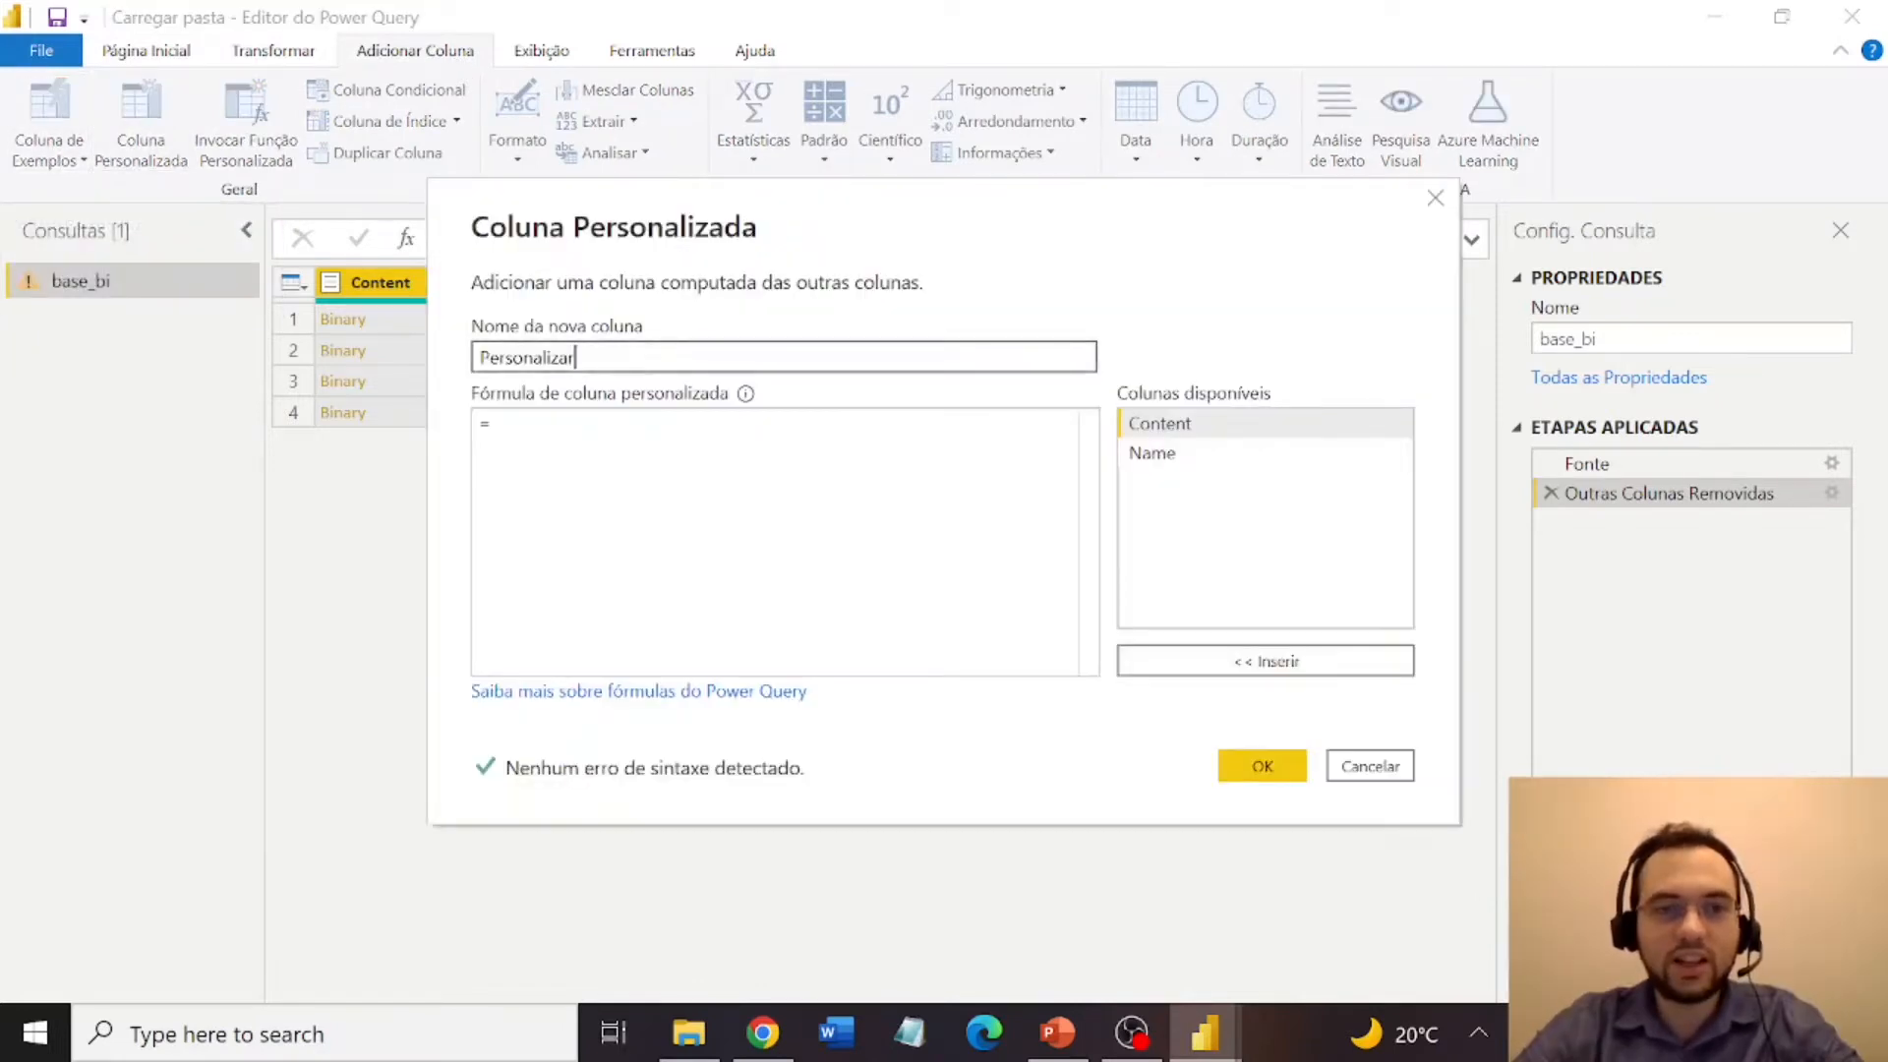
{"action": "left_click_drag", "start_coordinate": [580, 358], "coordinate": [473, 372]}
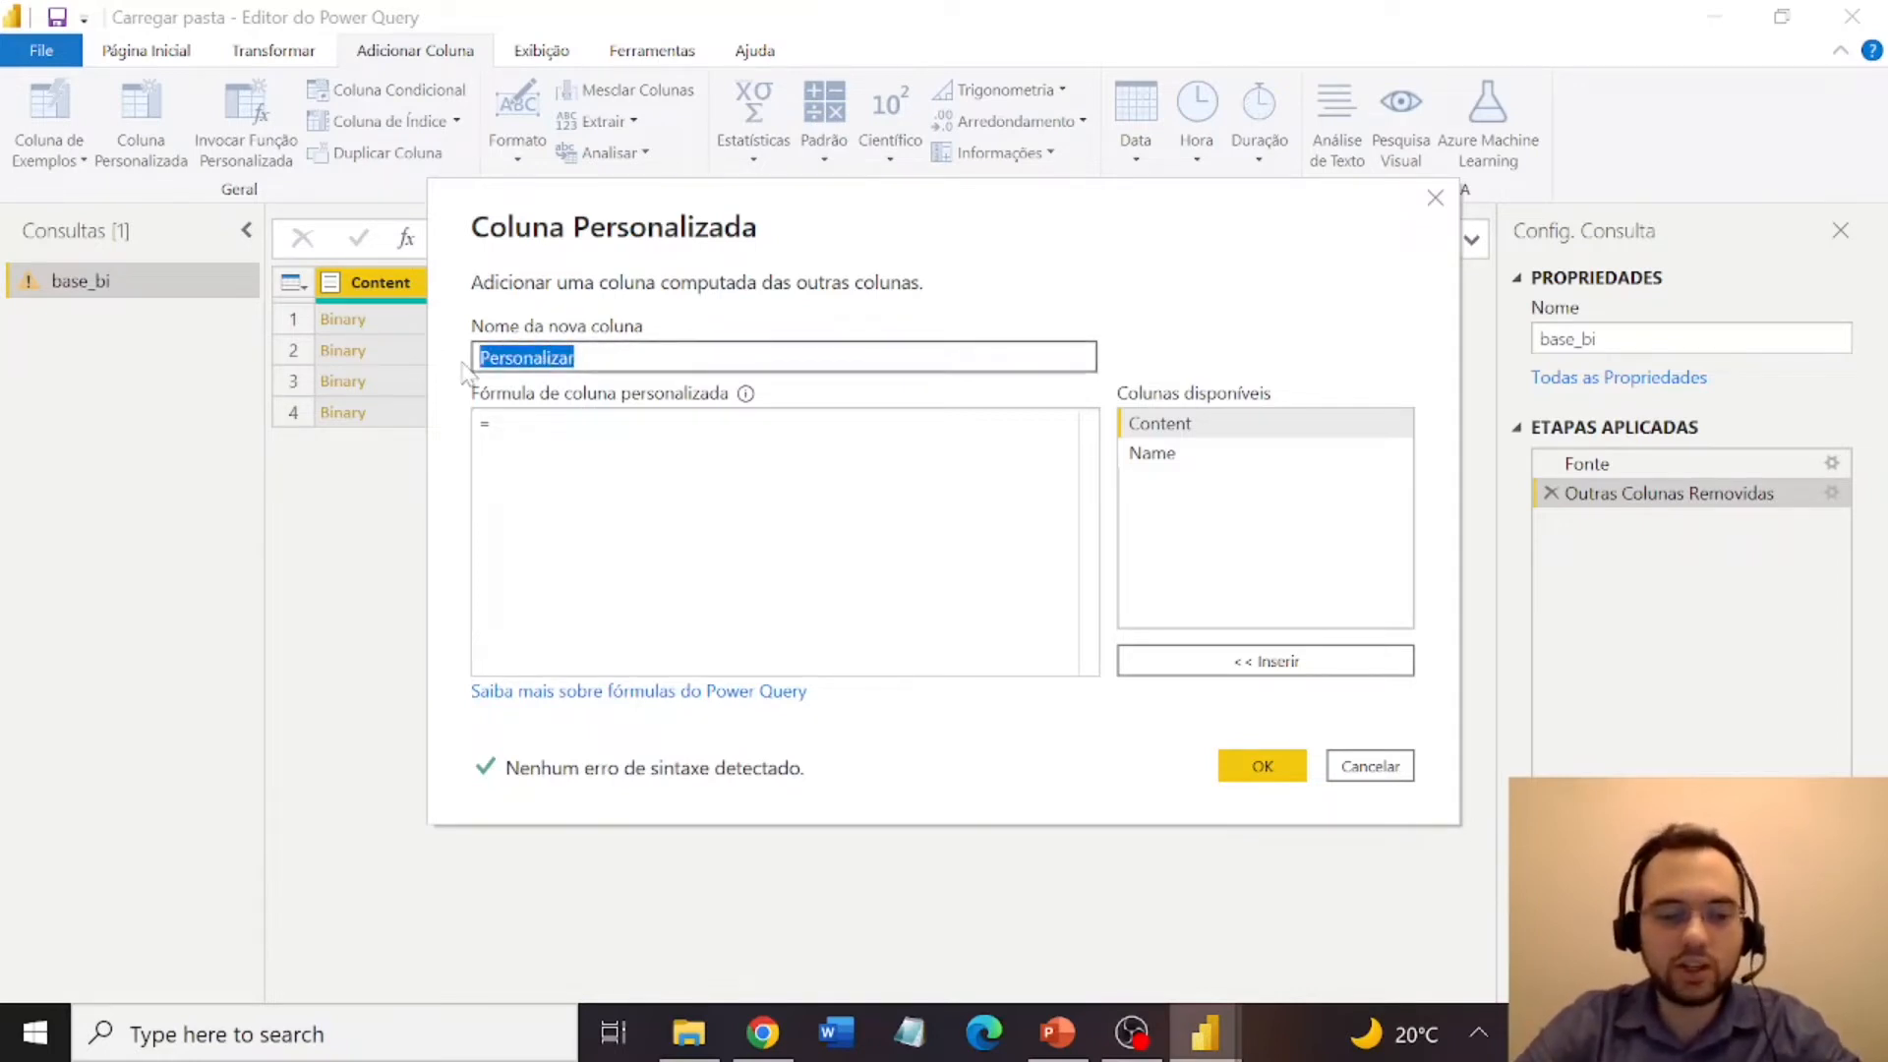
{"action": "type", "text": "Car"}
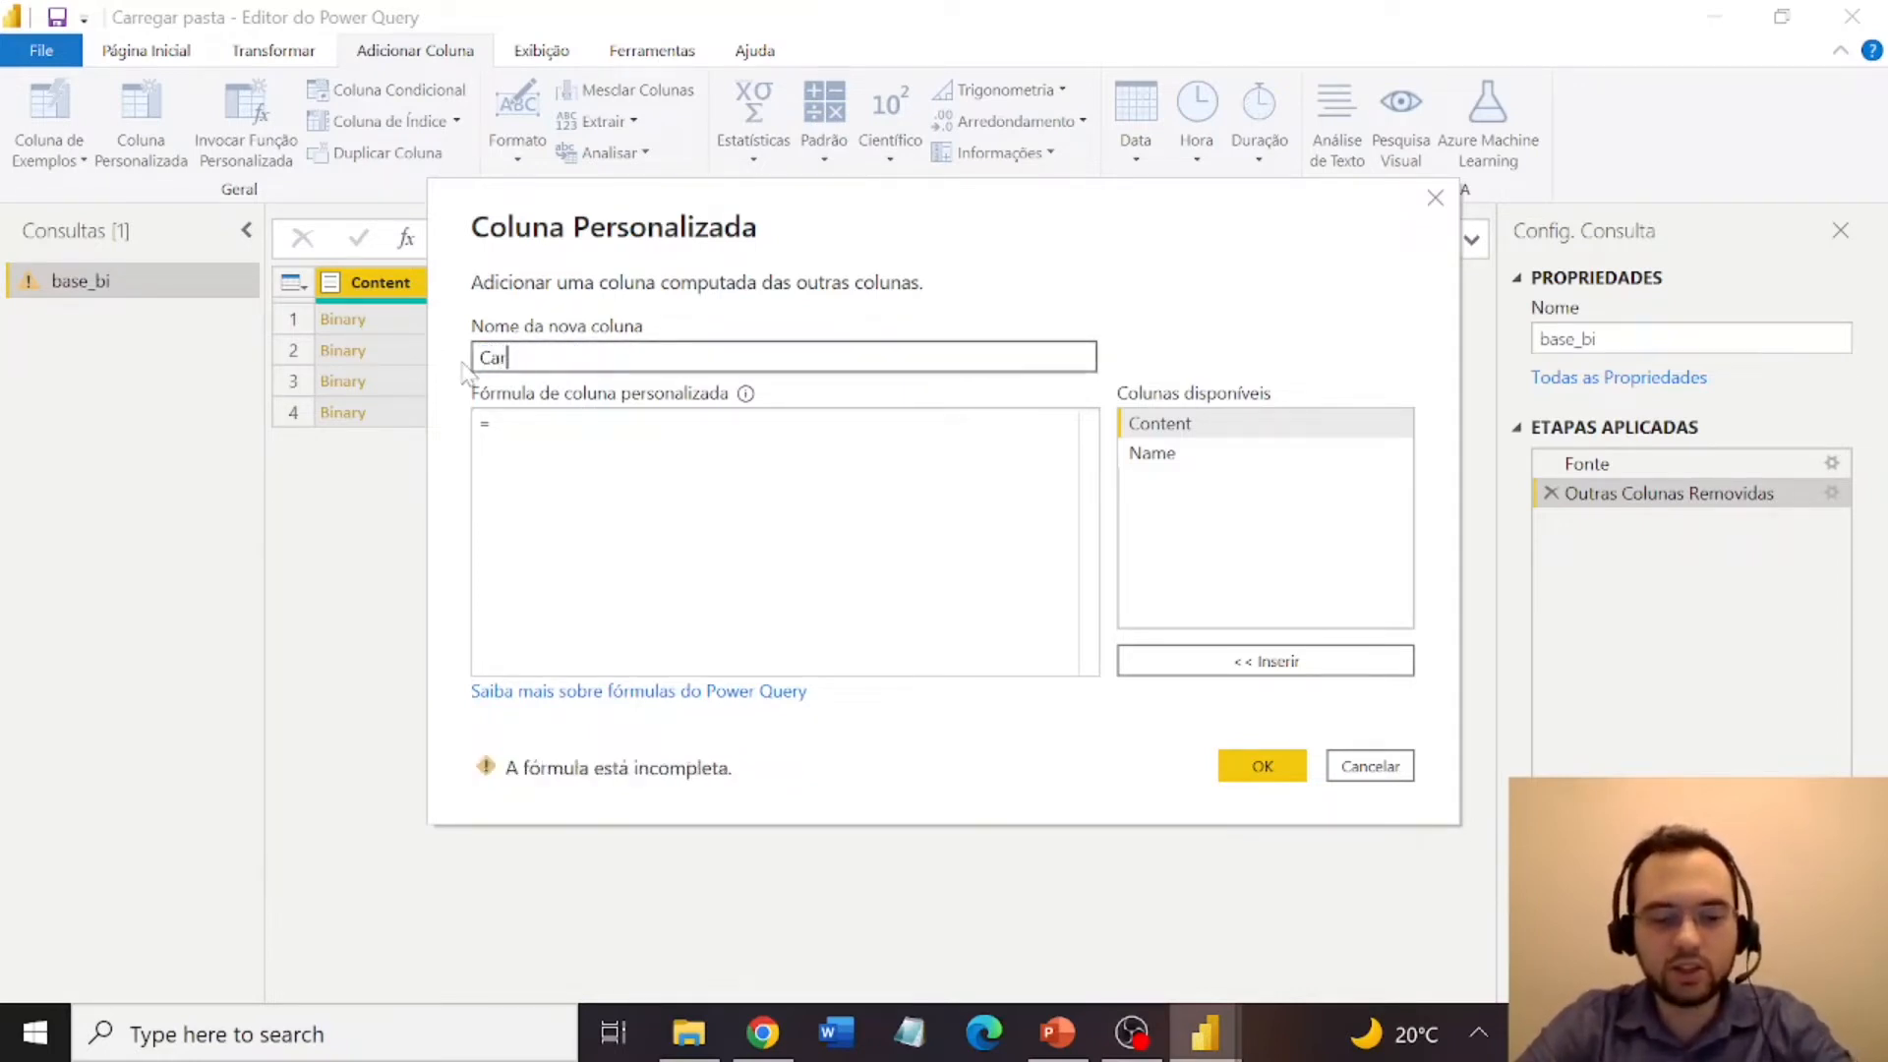
{"action": "type", "text": "regarE"}
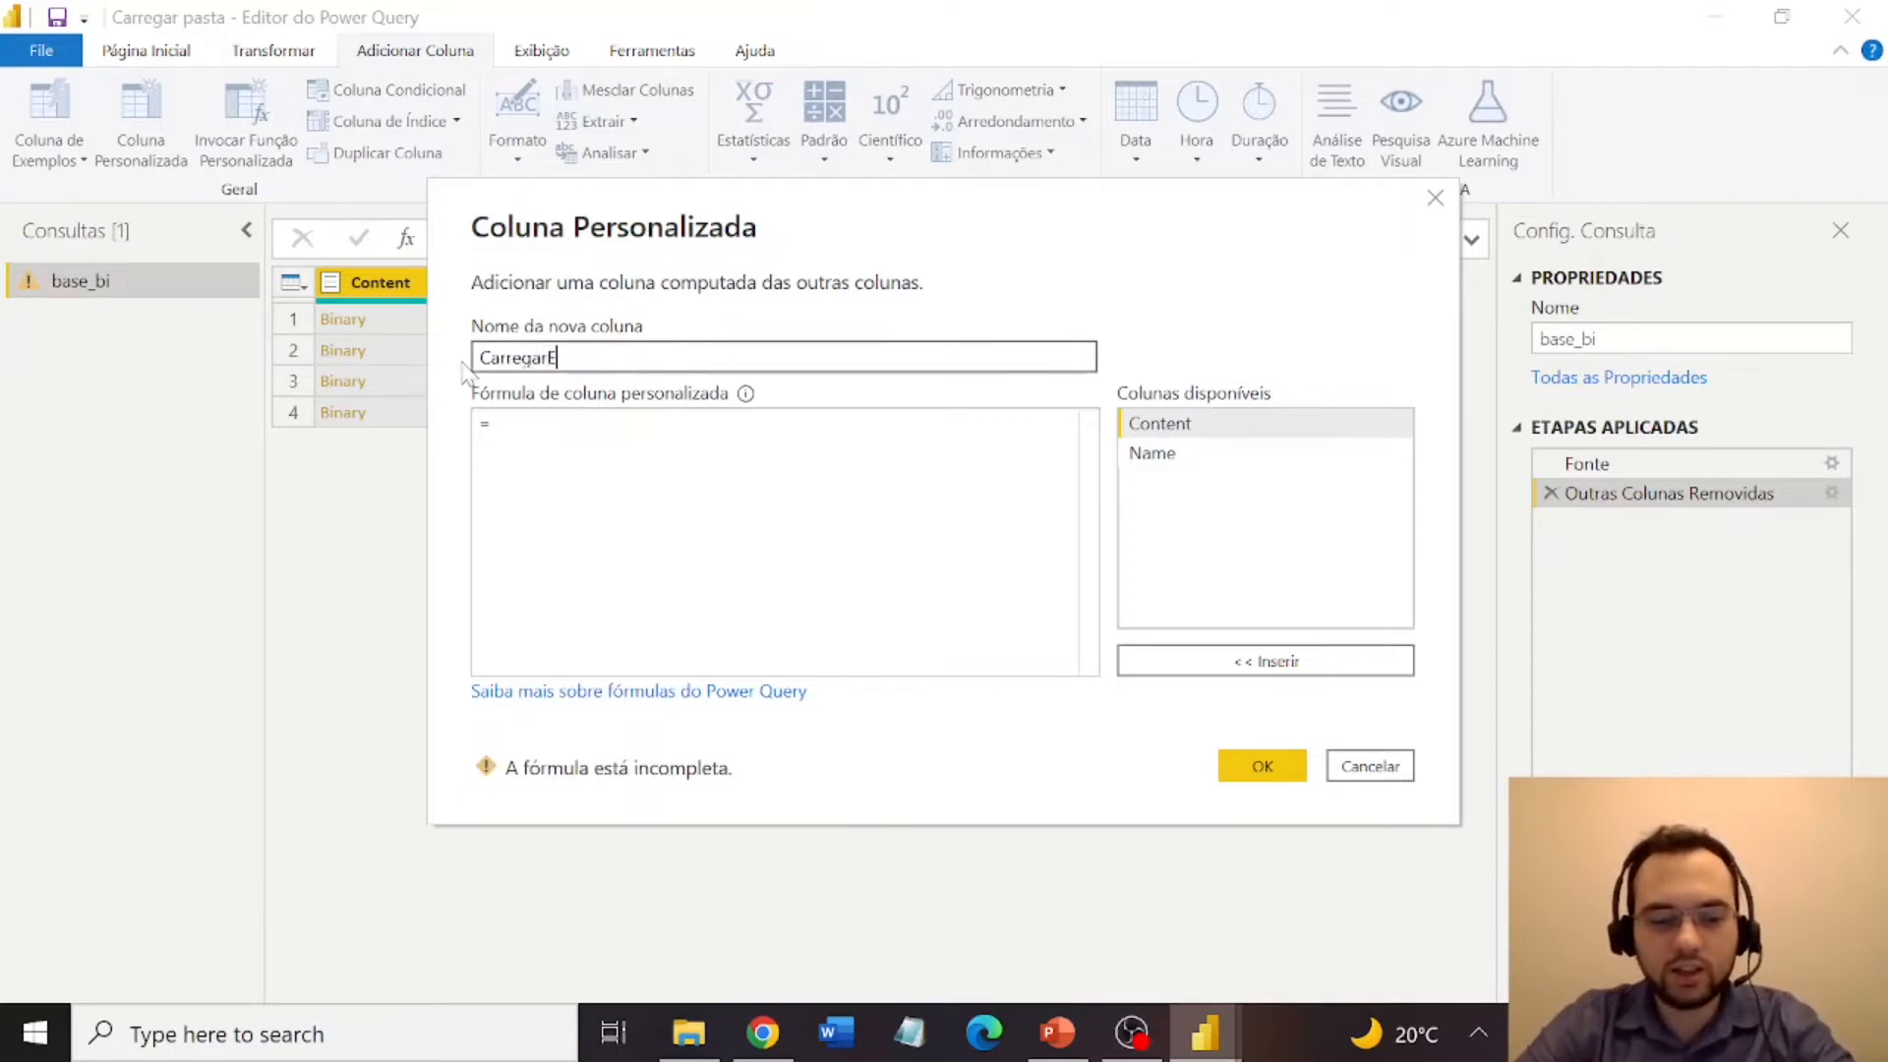
{"action": "type", "text": "xcel"}
{"action": "key", "text": "Tab"}
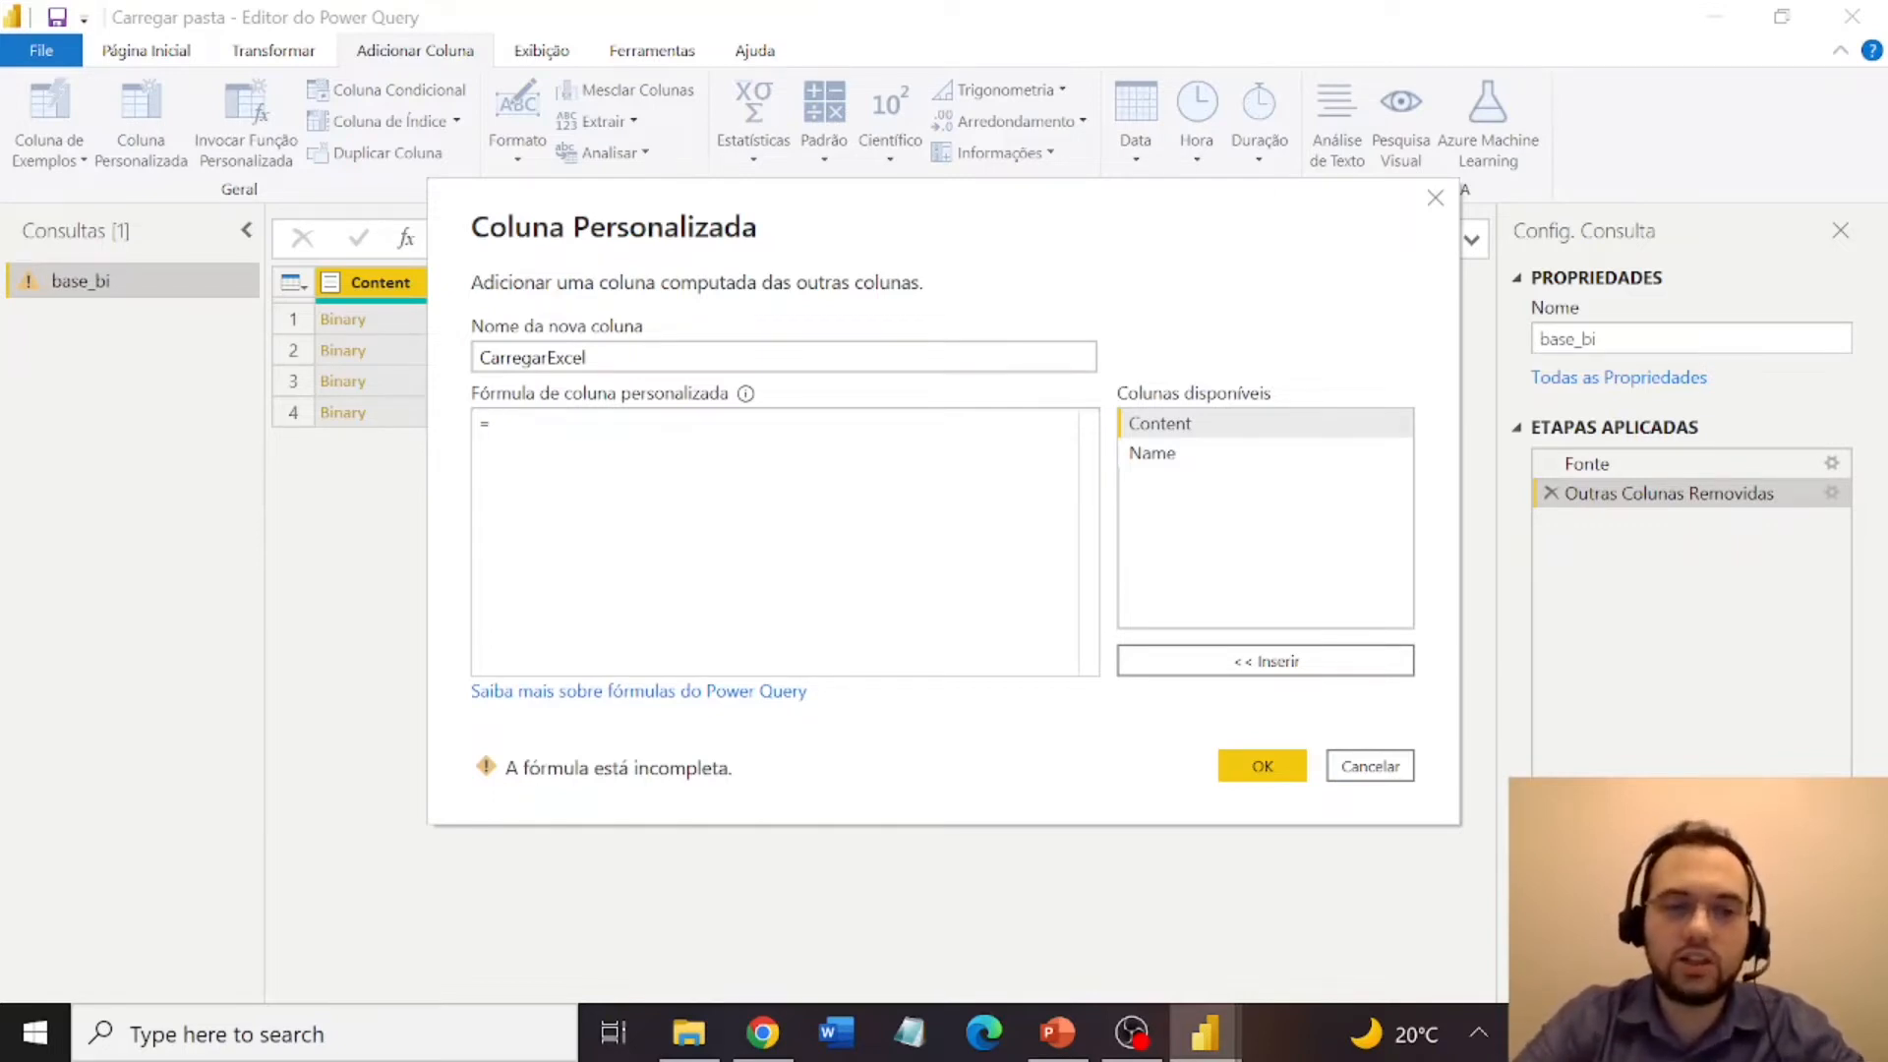
Begin the CarregarExcel column's formula with the Excel.Workbook function and its opening parenthesis.
{"action": "type", "text": "Ex"}
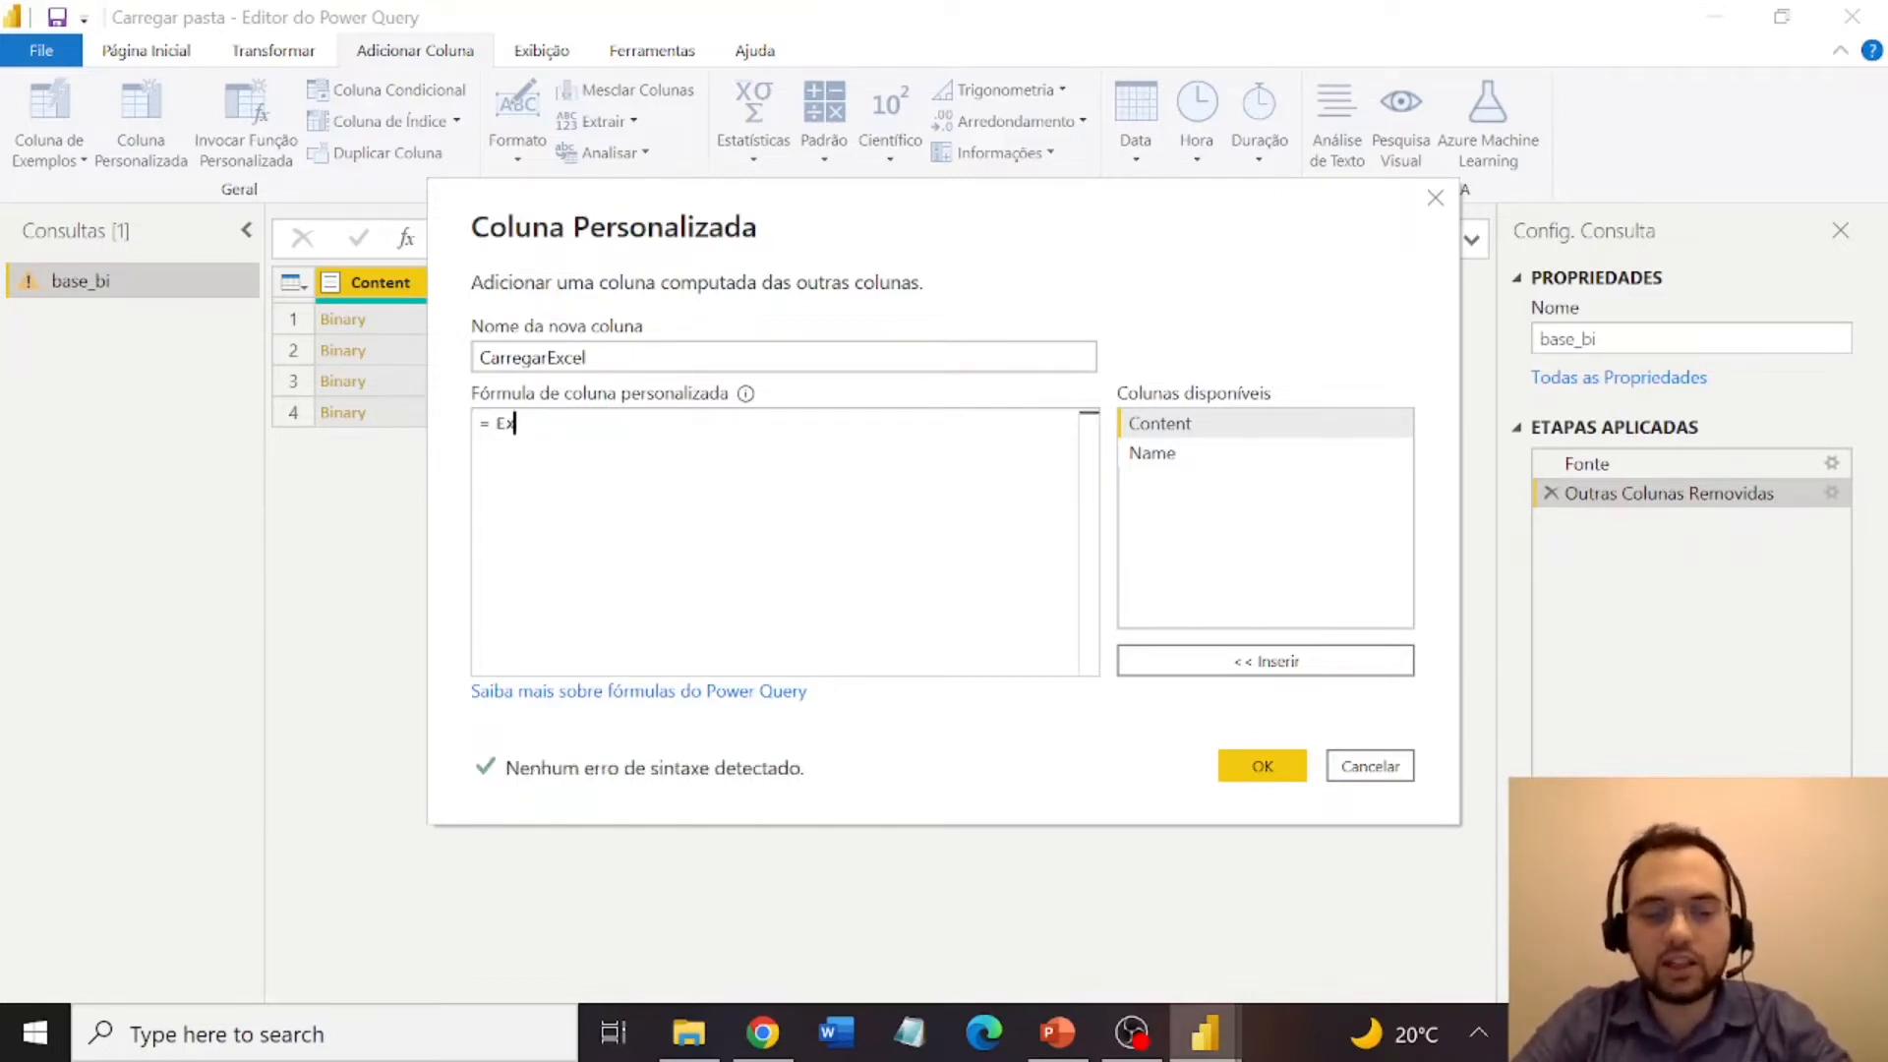
{"action": "type", "text": "ce."}
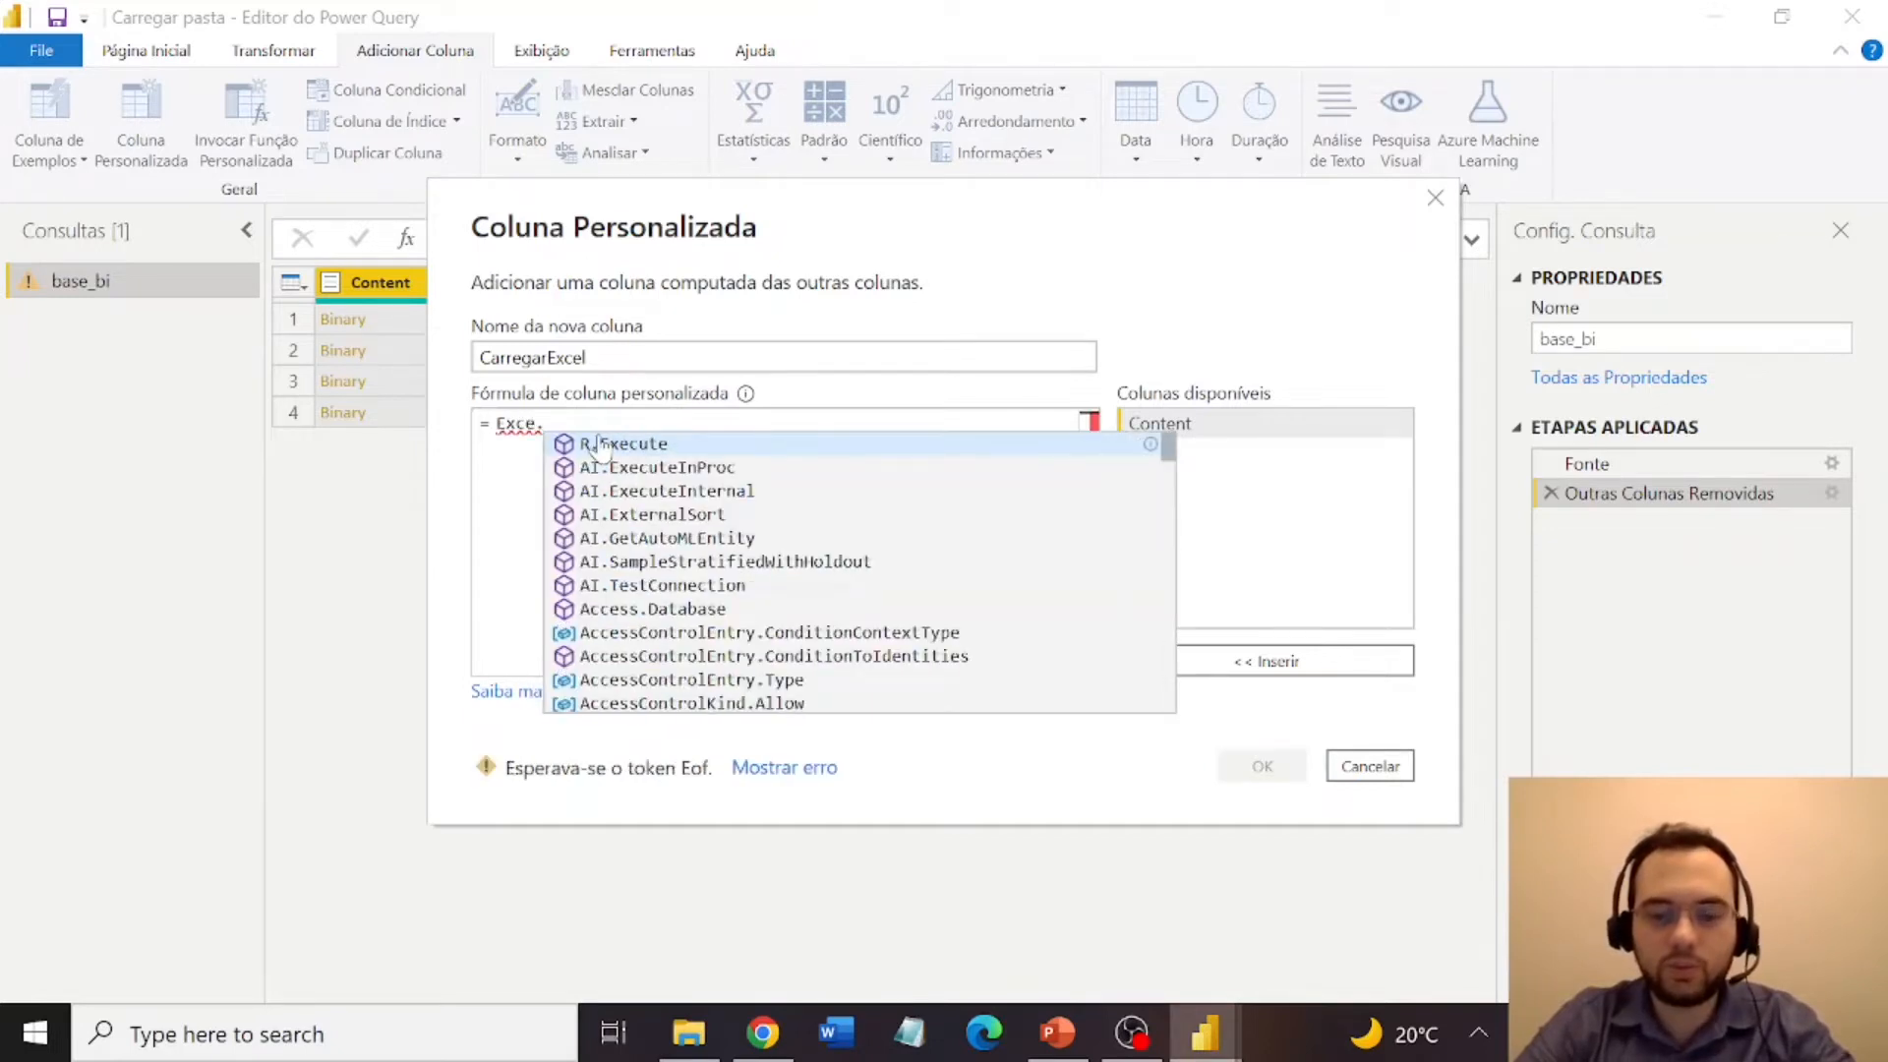
{"action": "key", "text": "BackSpace"}
{"action": "type", "text": "l."}
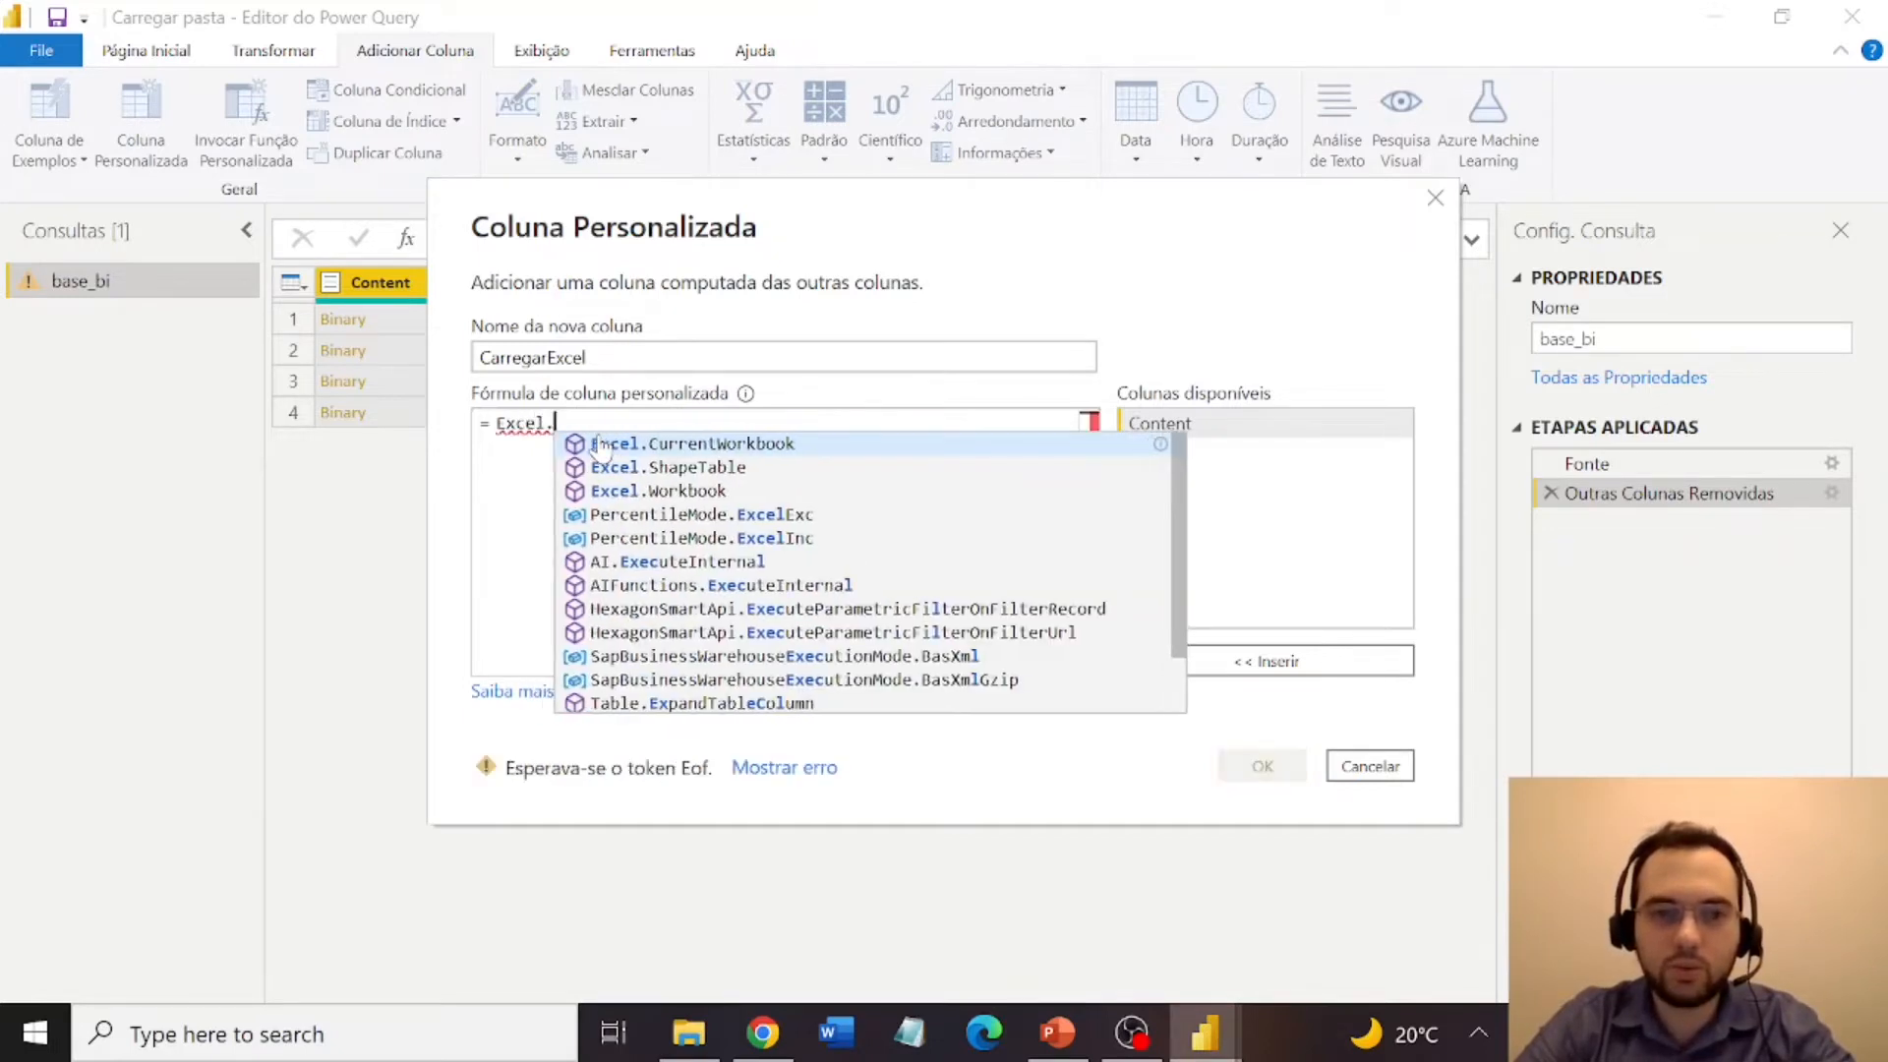
{"action": "type", "text": "Workbok"}
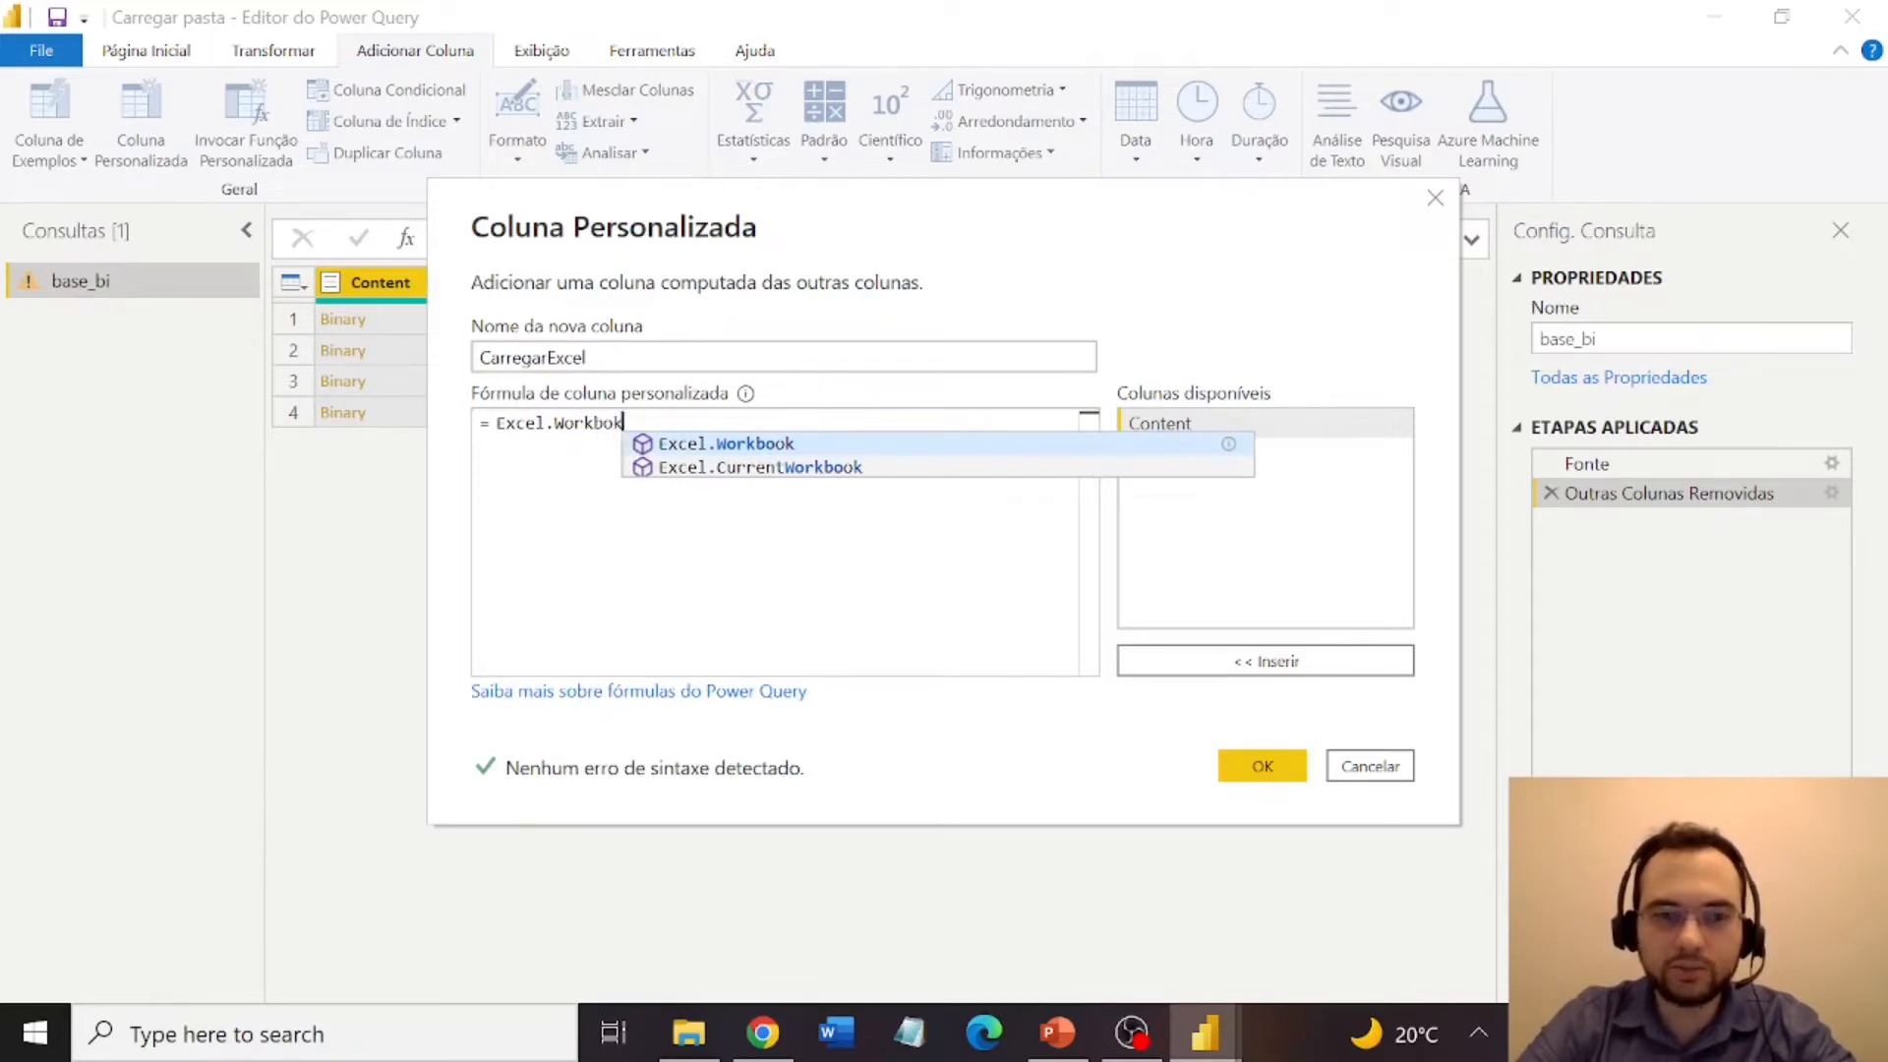
{"action": "key", "text": "BackSpace"}
{"action": "type", "text": "ok"}
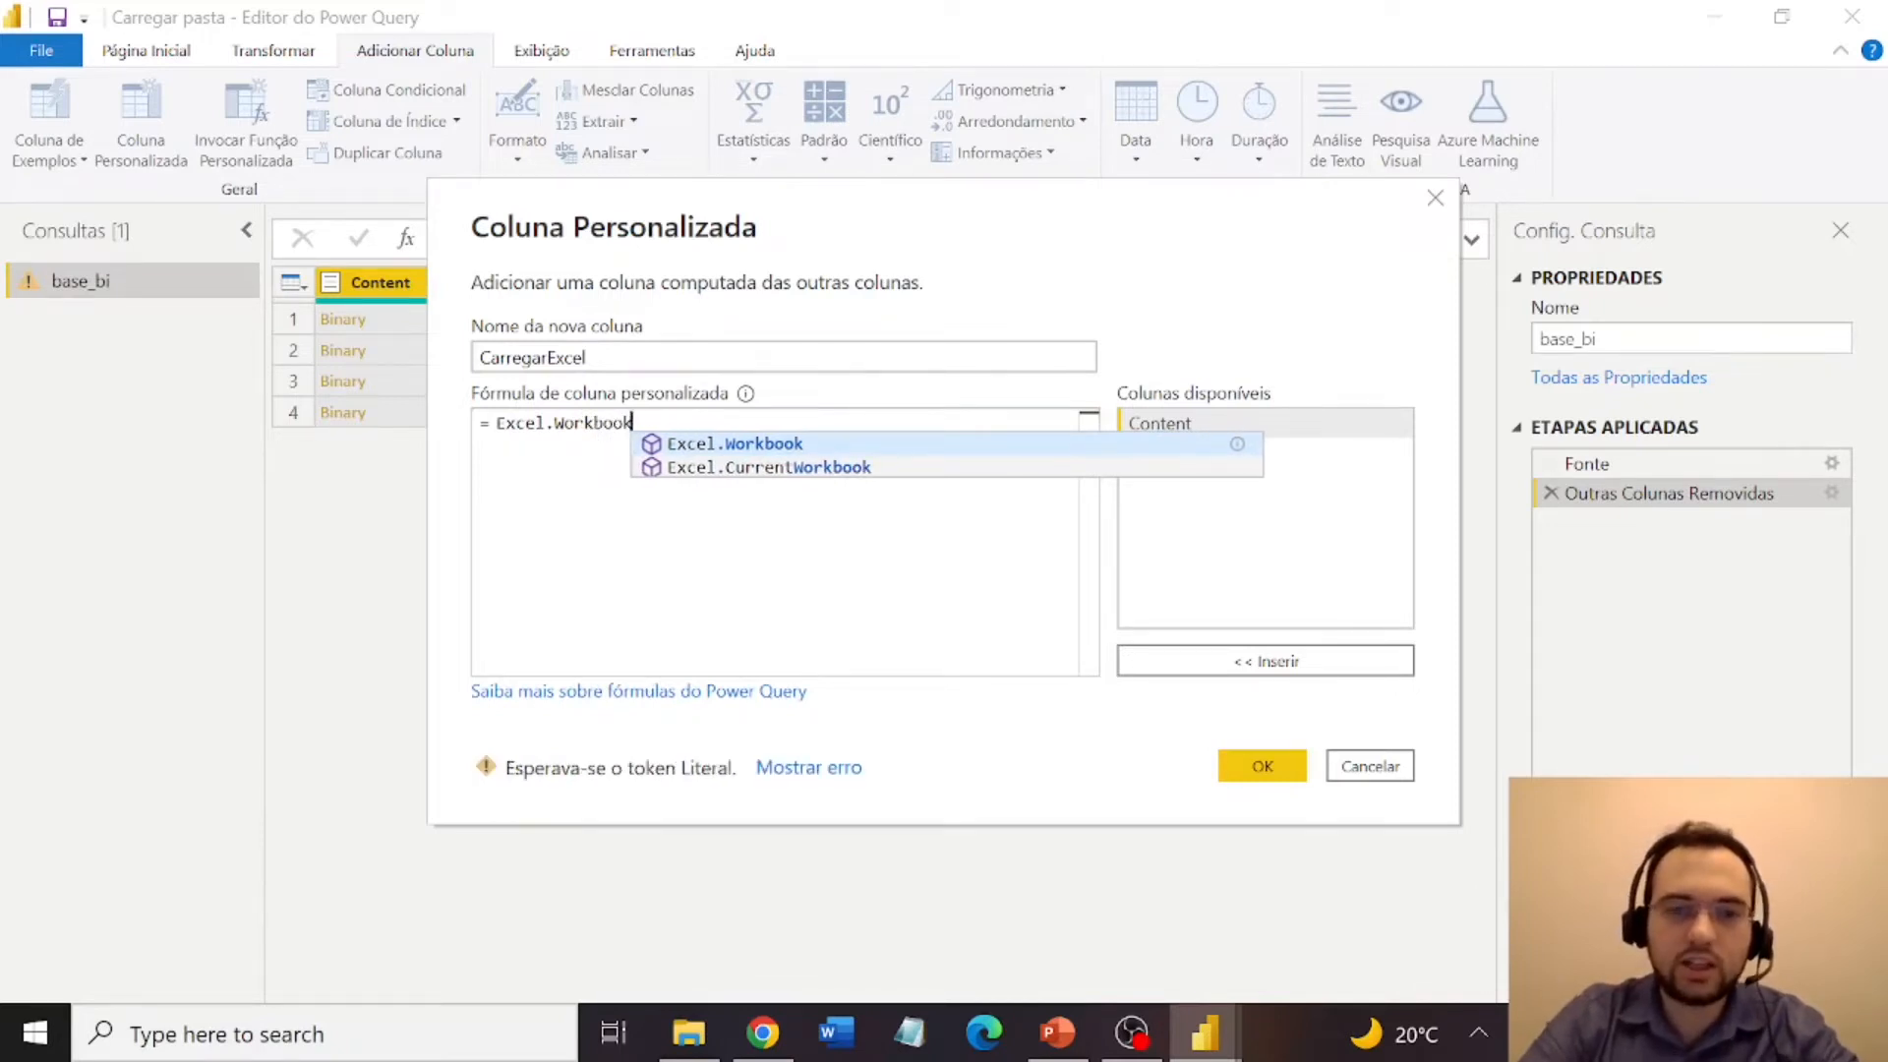
{"action": "type", "text": "("}
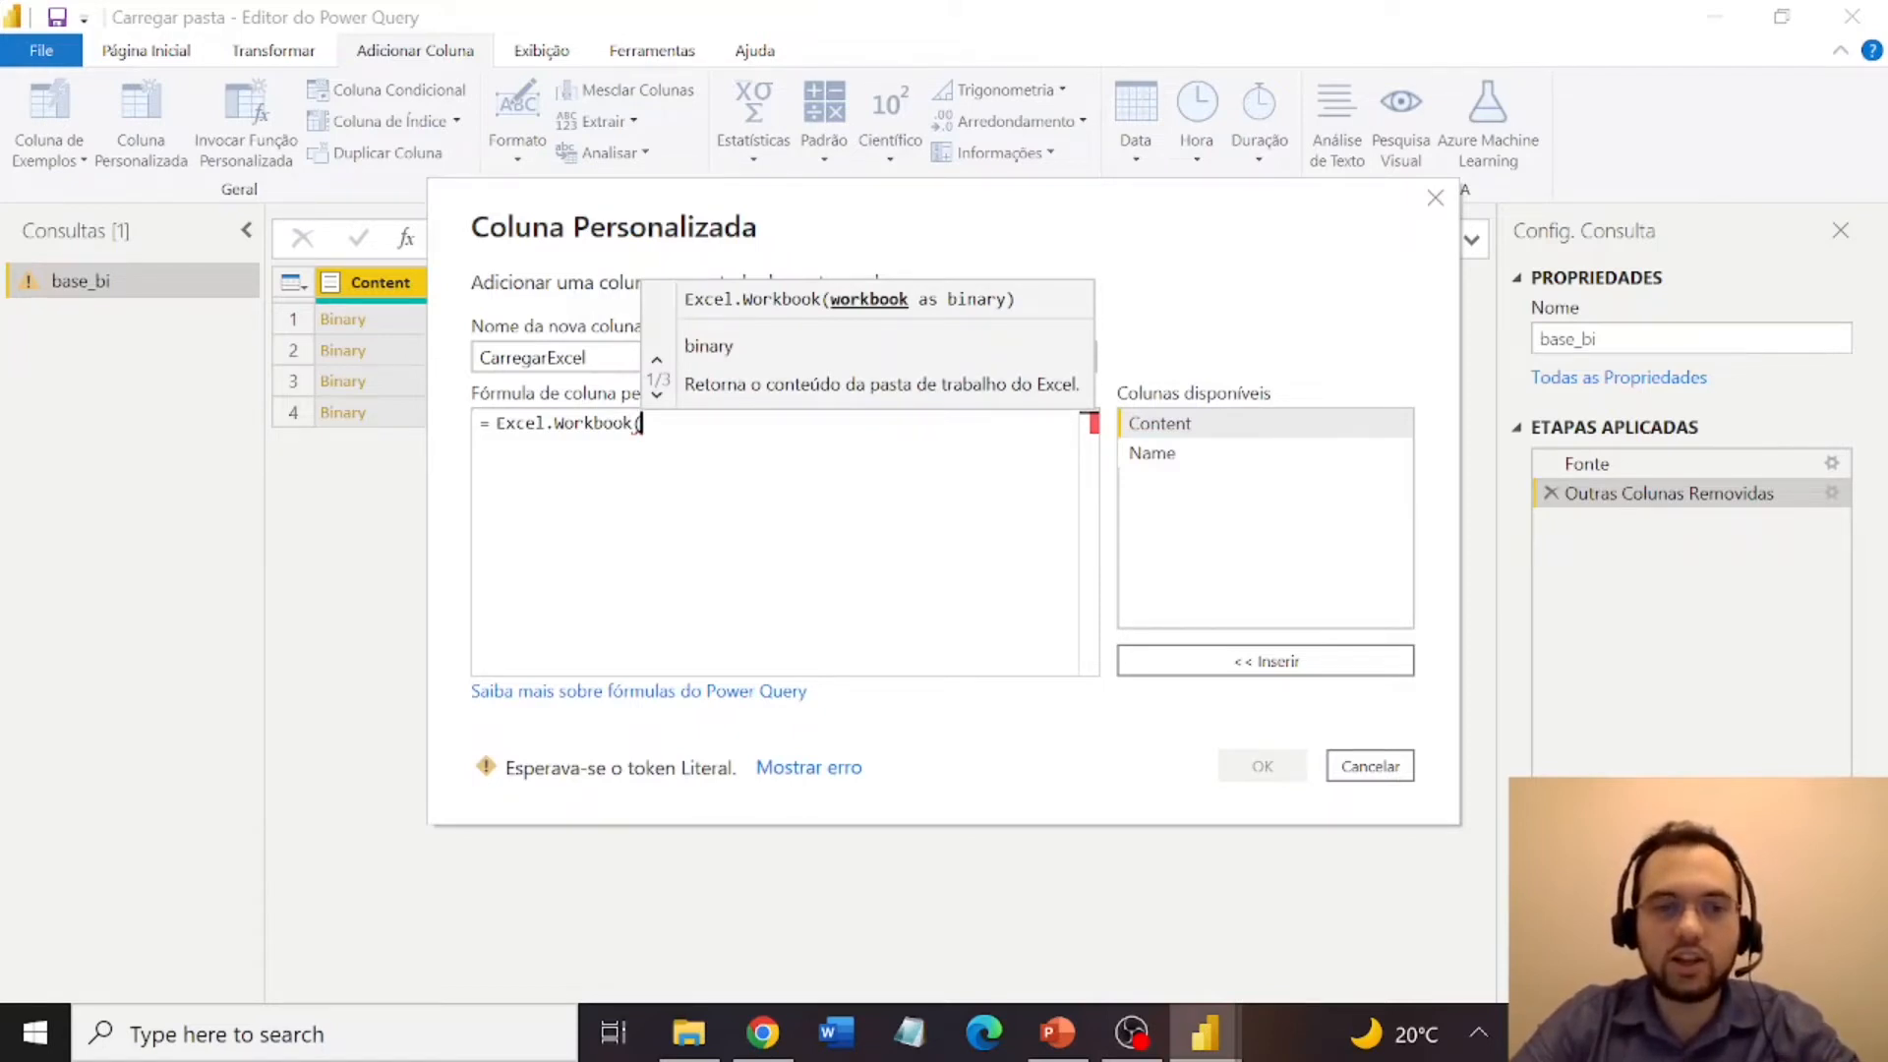
Pass the Content column to Excel.Workbook, close the formula and create the CarregarExcel custom column.
{"action": "left_click_drag", "start_coordinate": [545, 424], "coordinate": [564, 424]}
{"action": "left_click", "coordinate": [506, 424]}
{"action": "left_click", "coordinate": [639, 425]}
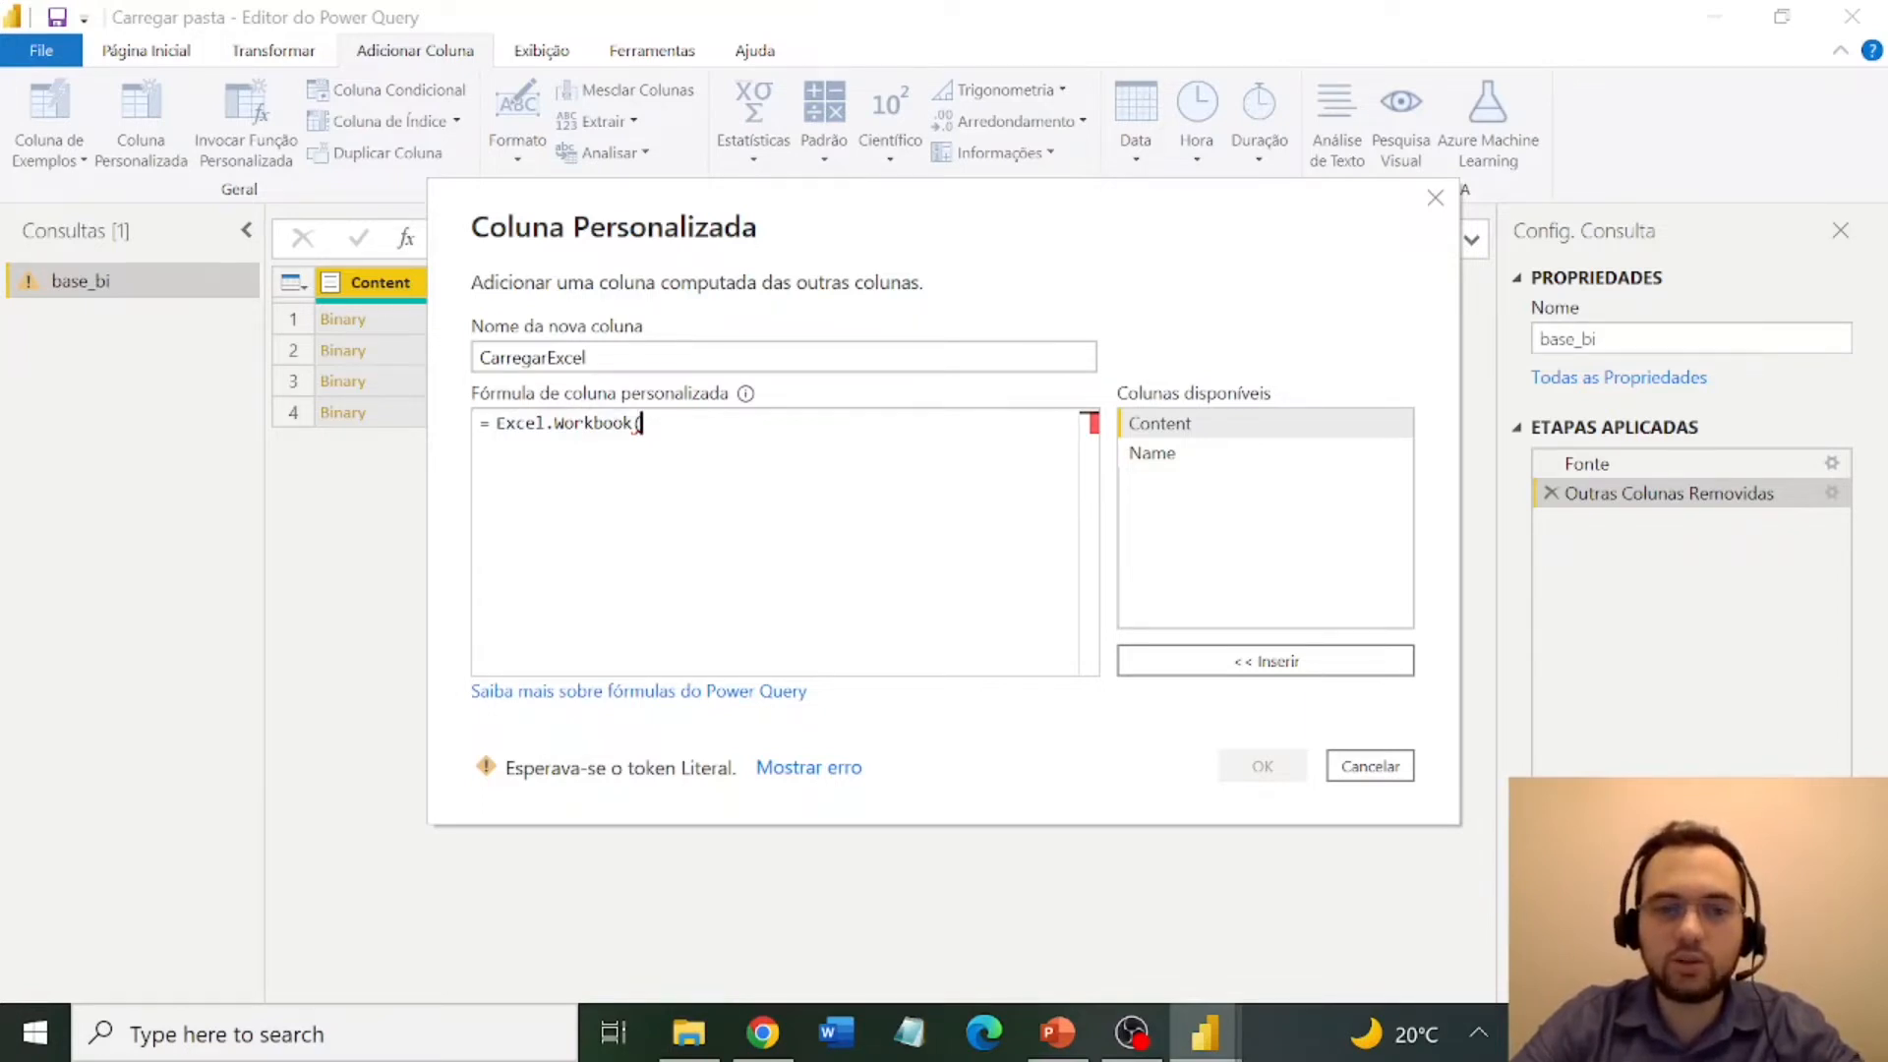
{"action": "double_click", "coordinate": [1183, 429]}
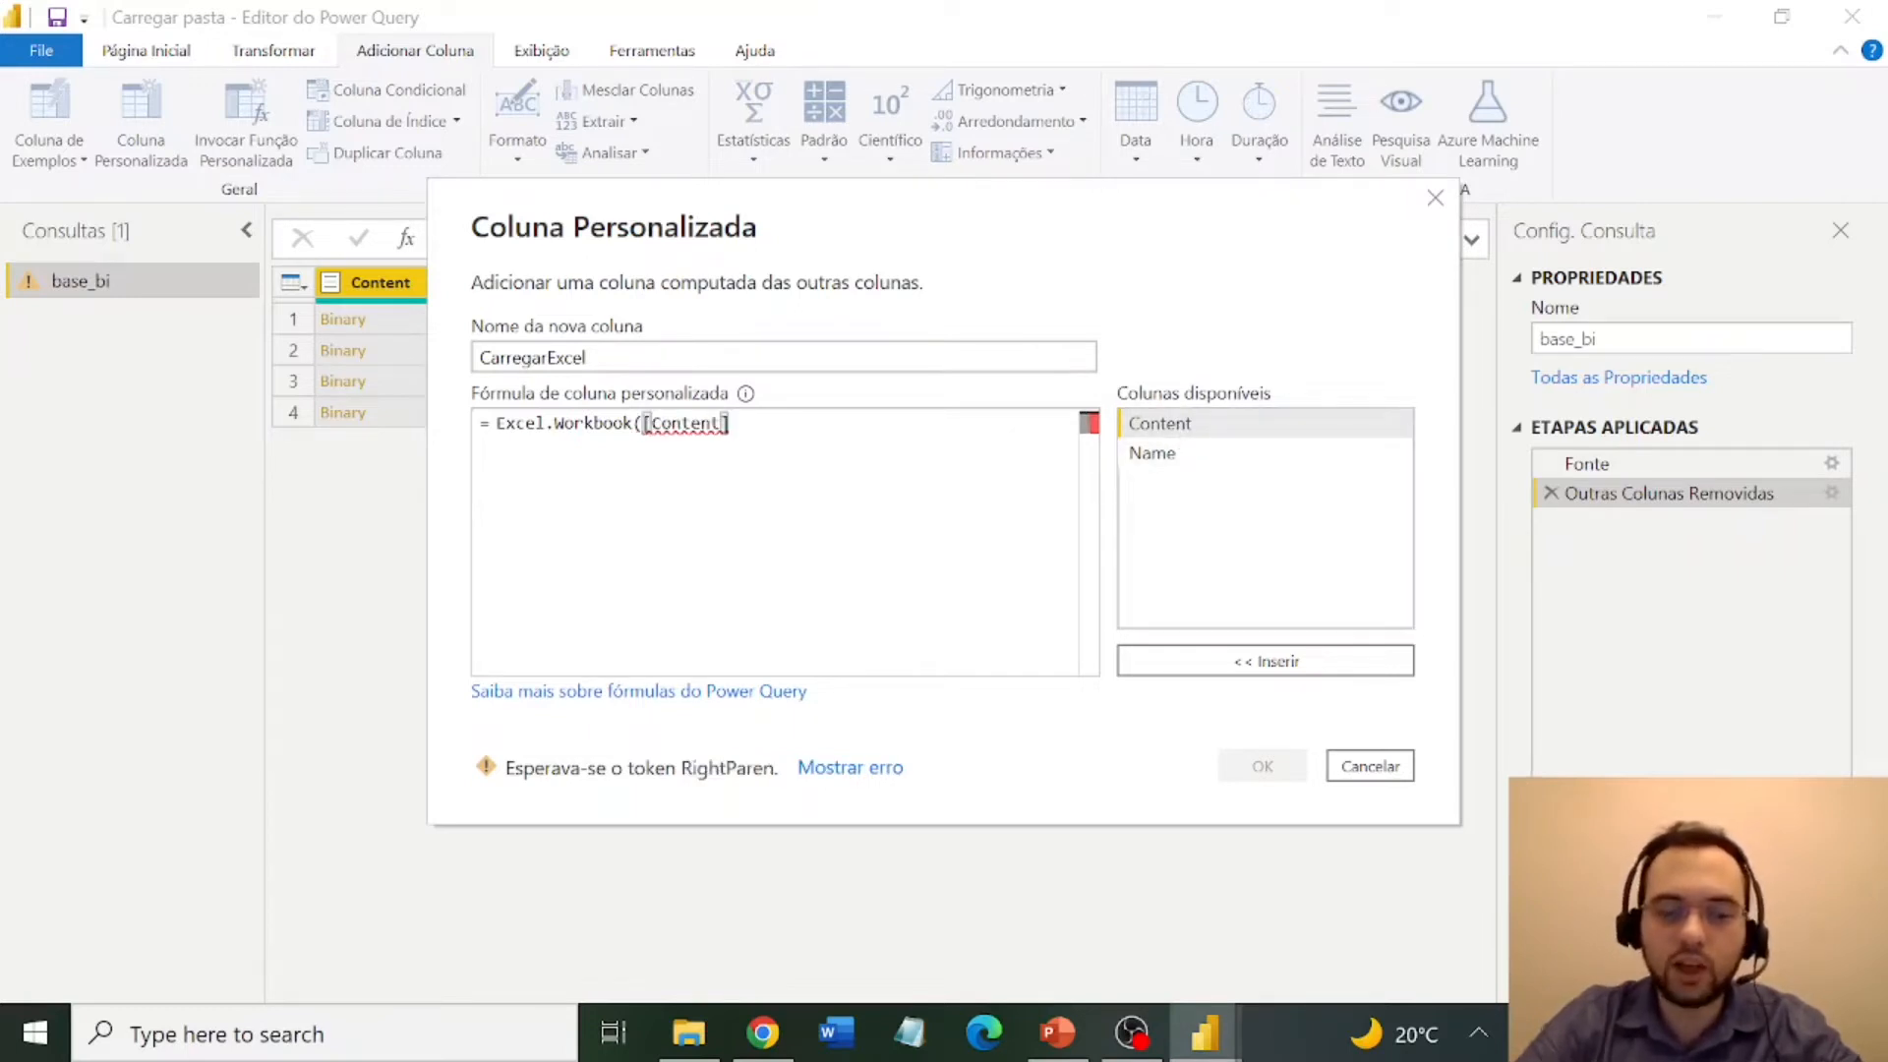
{"action": "type", "text": ")"}
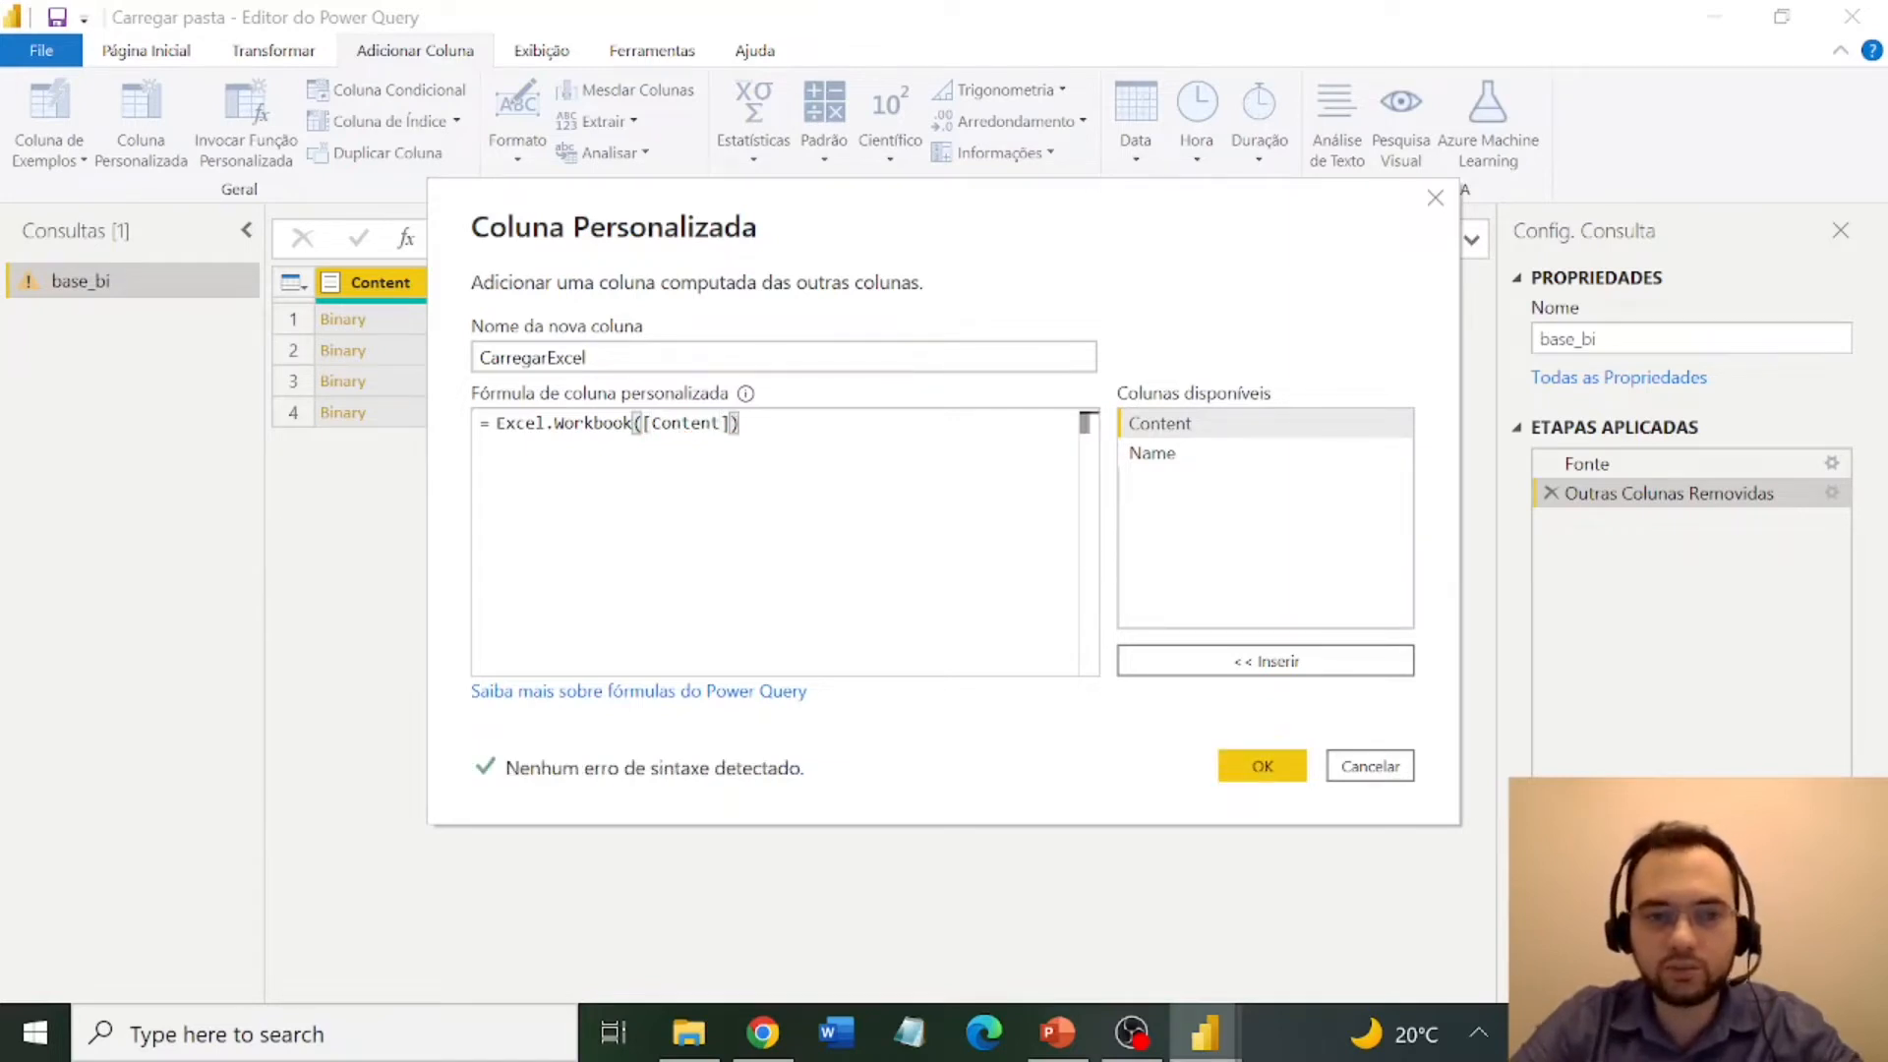
{"action": "left_click", "coordinate": [1262, 765]}
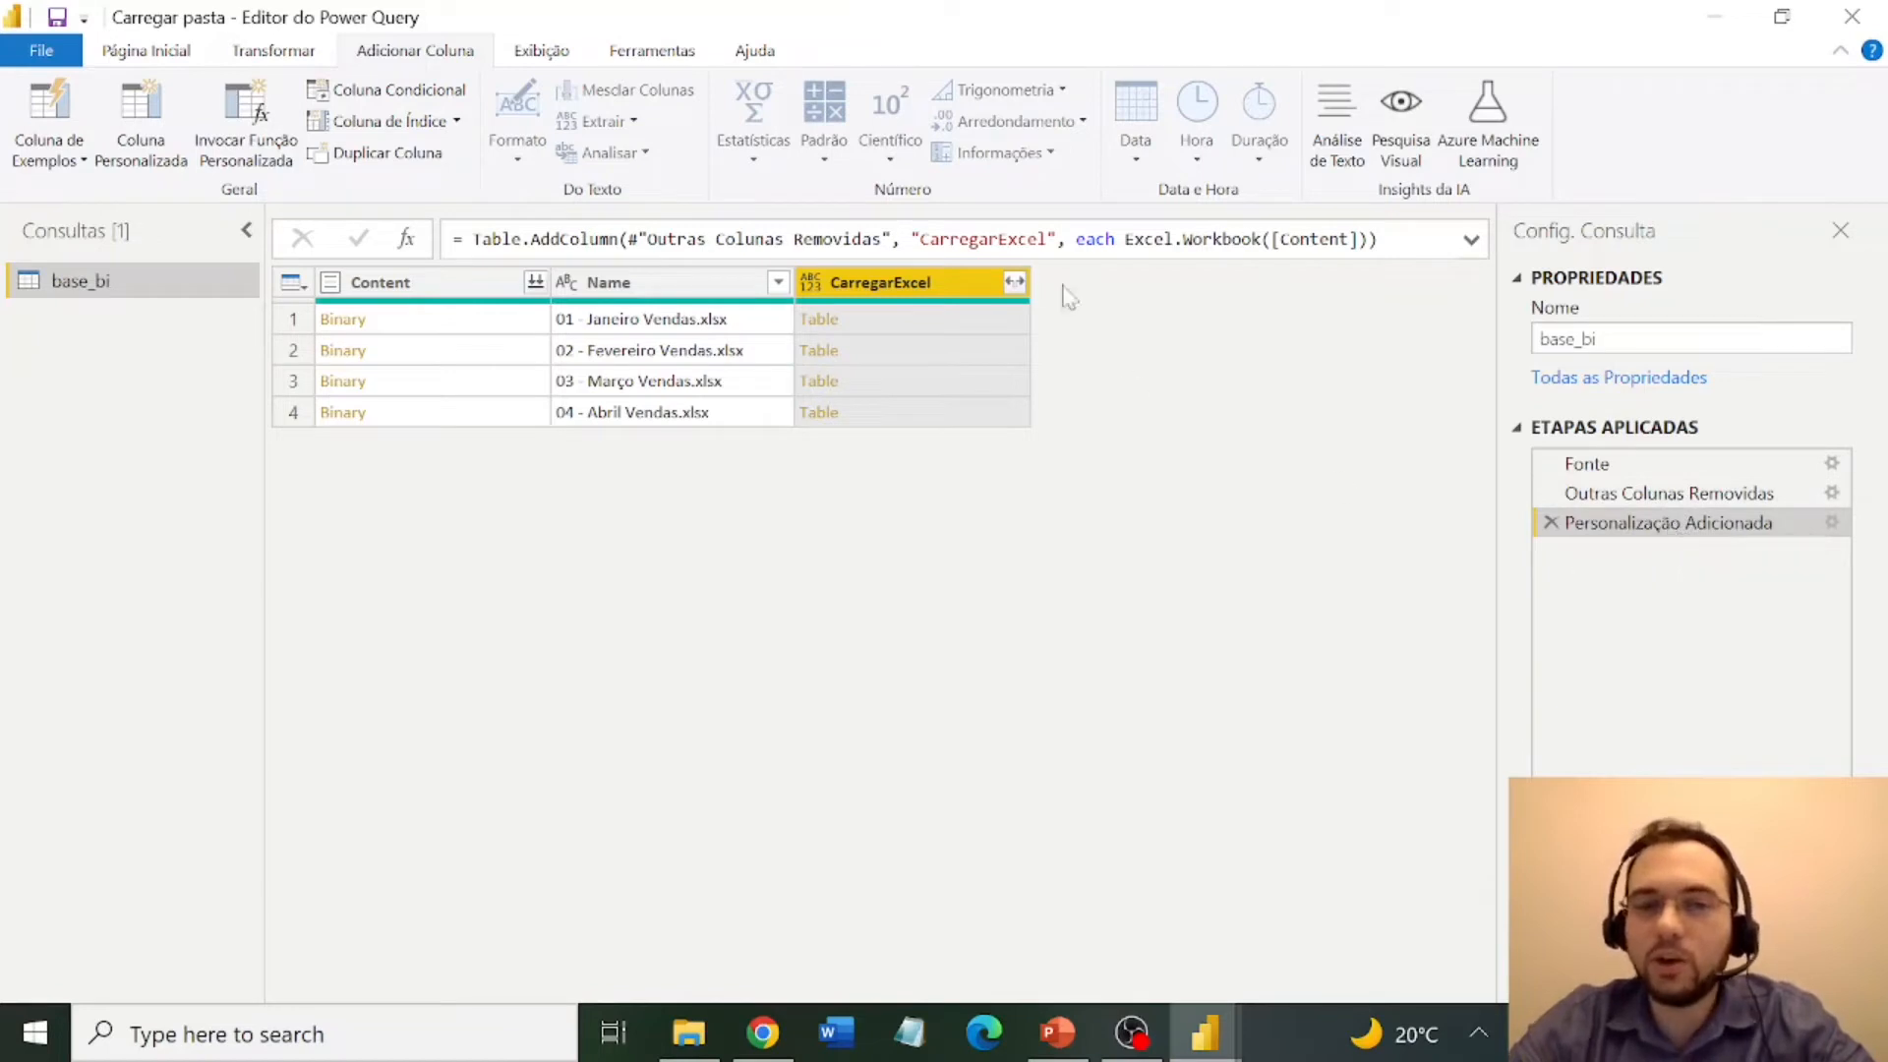
Rename the applied step Personalização Adicionada as CarregarExcel, matching the new column's name.
{"action": "left_click_drag", "start_coordinate": [921, 239], "coordinate": [1049, 239]}
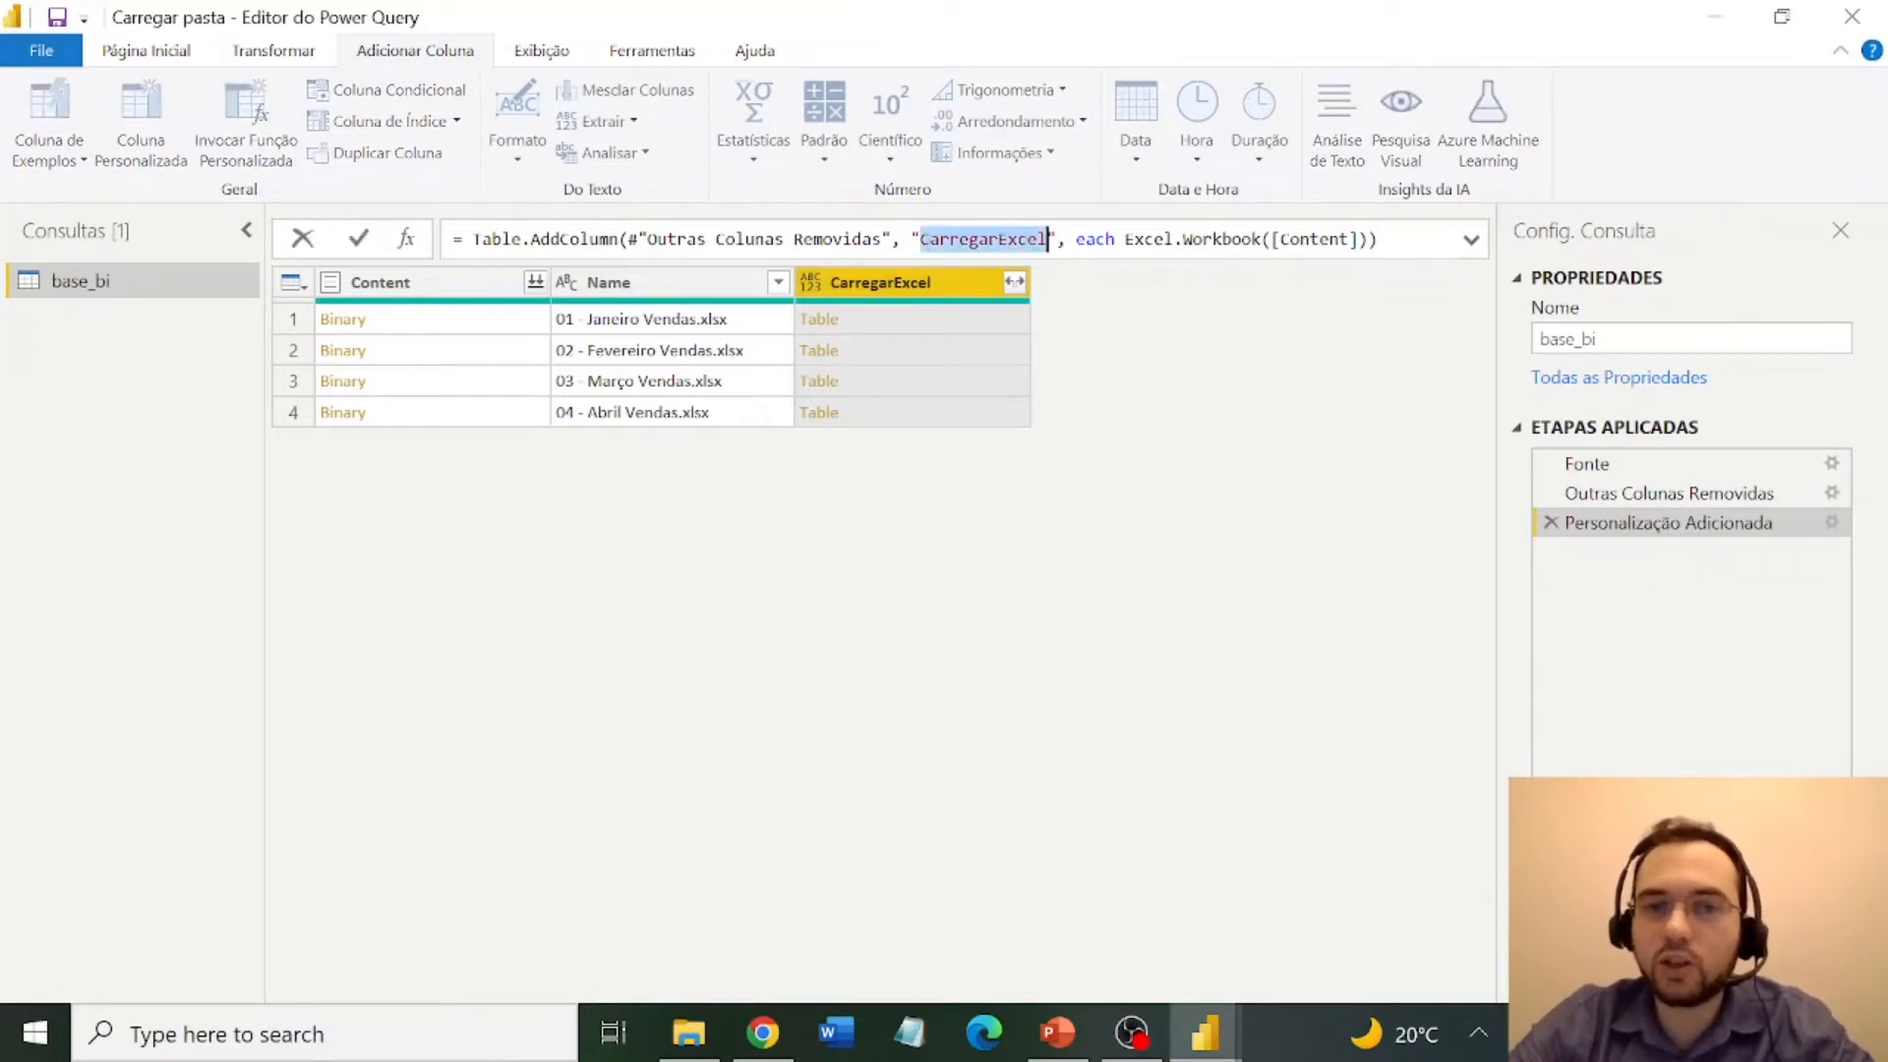
{"action": "left_click", "coordinate": [1662, 588]}
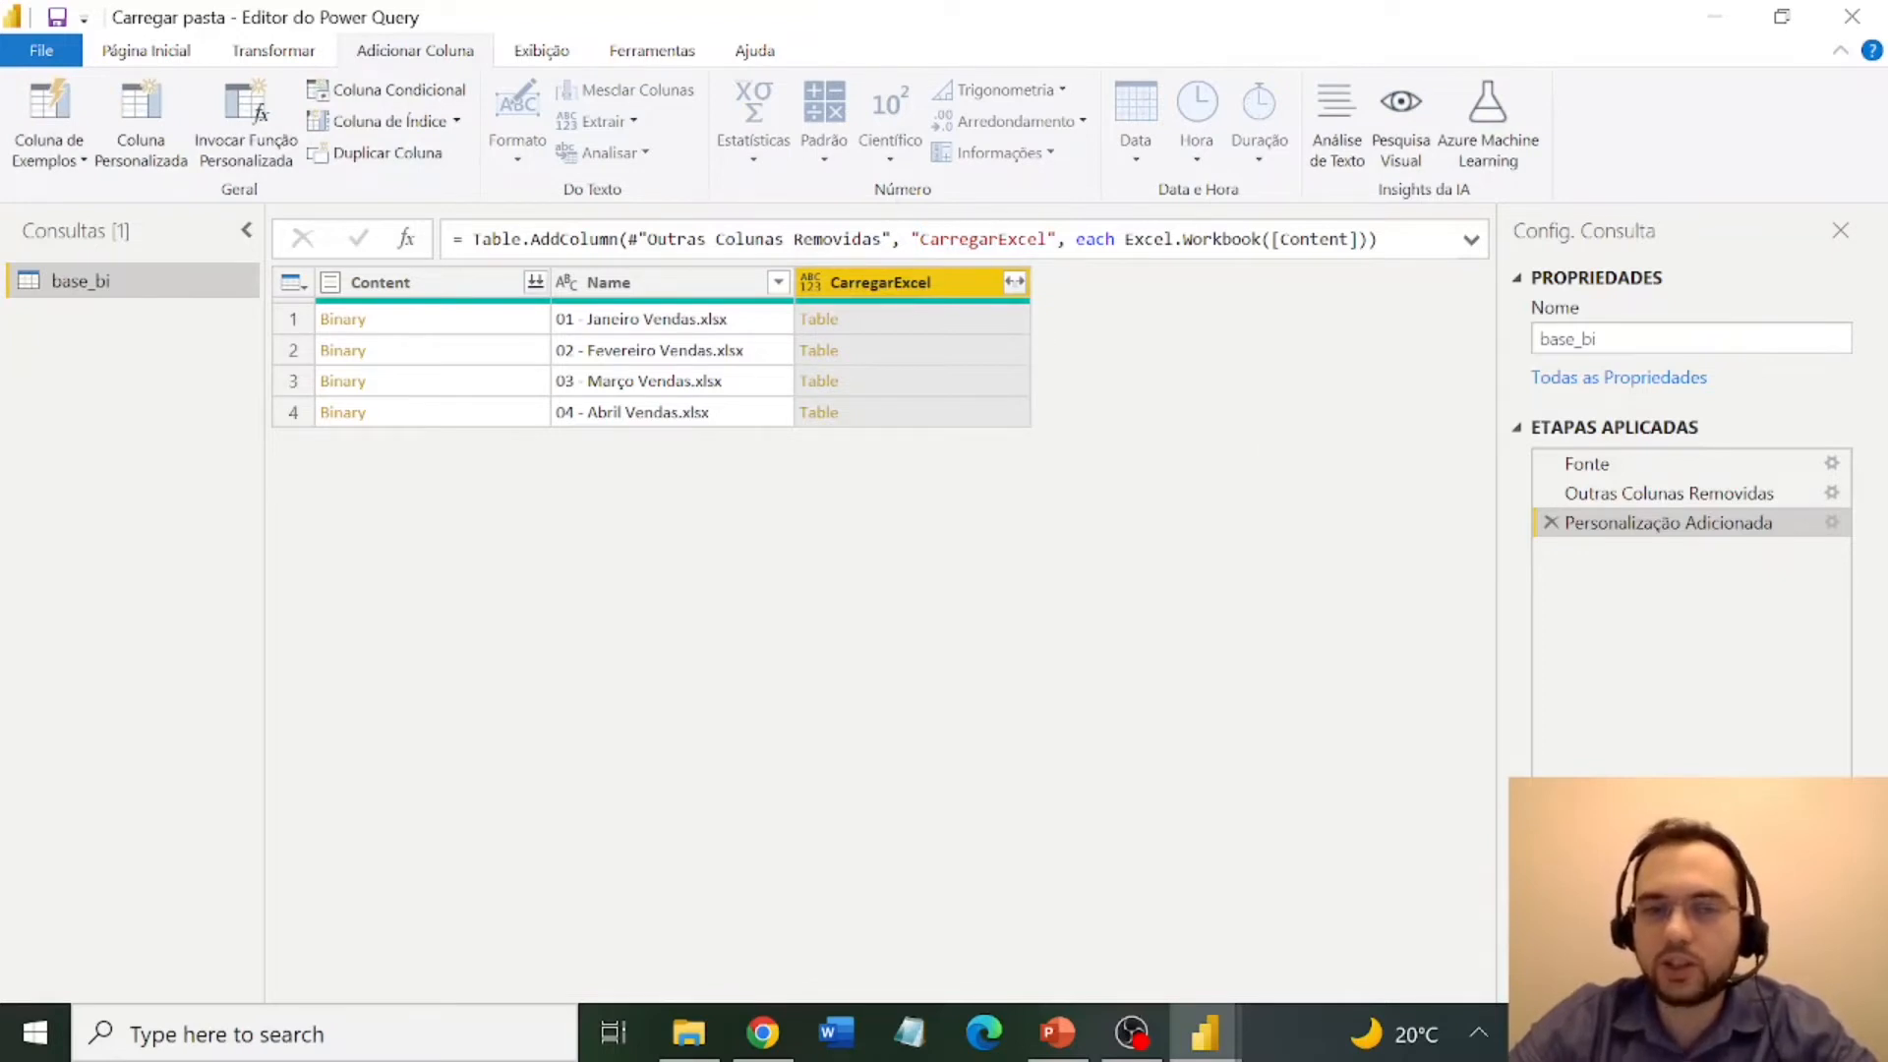
{"action": "right_click", "coordinate": [1648, 531]}
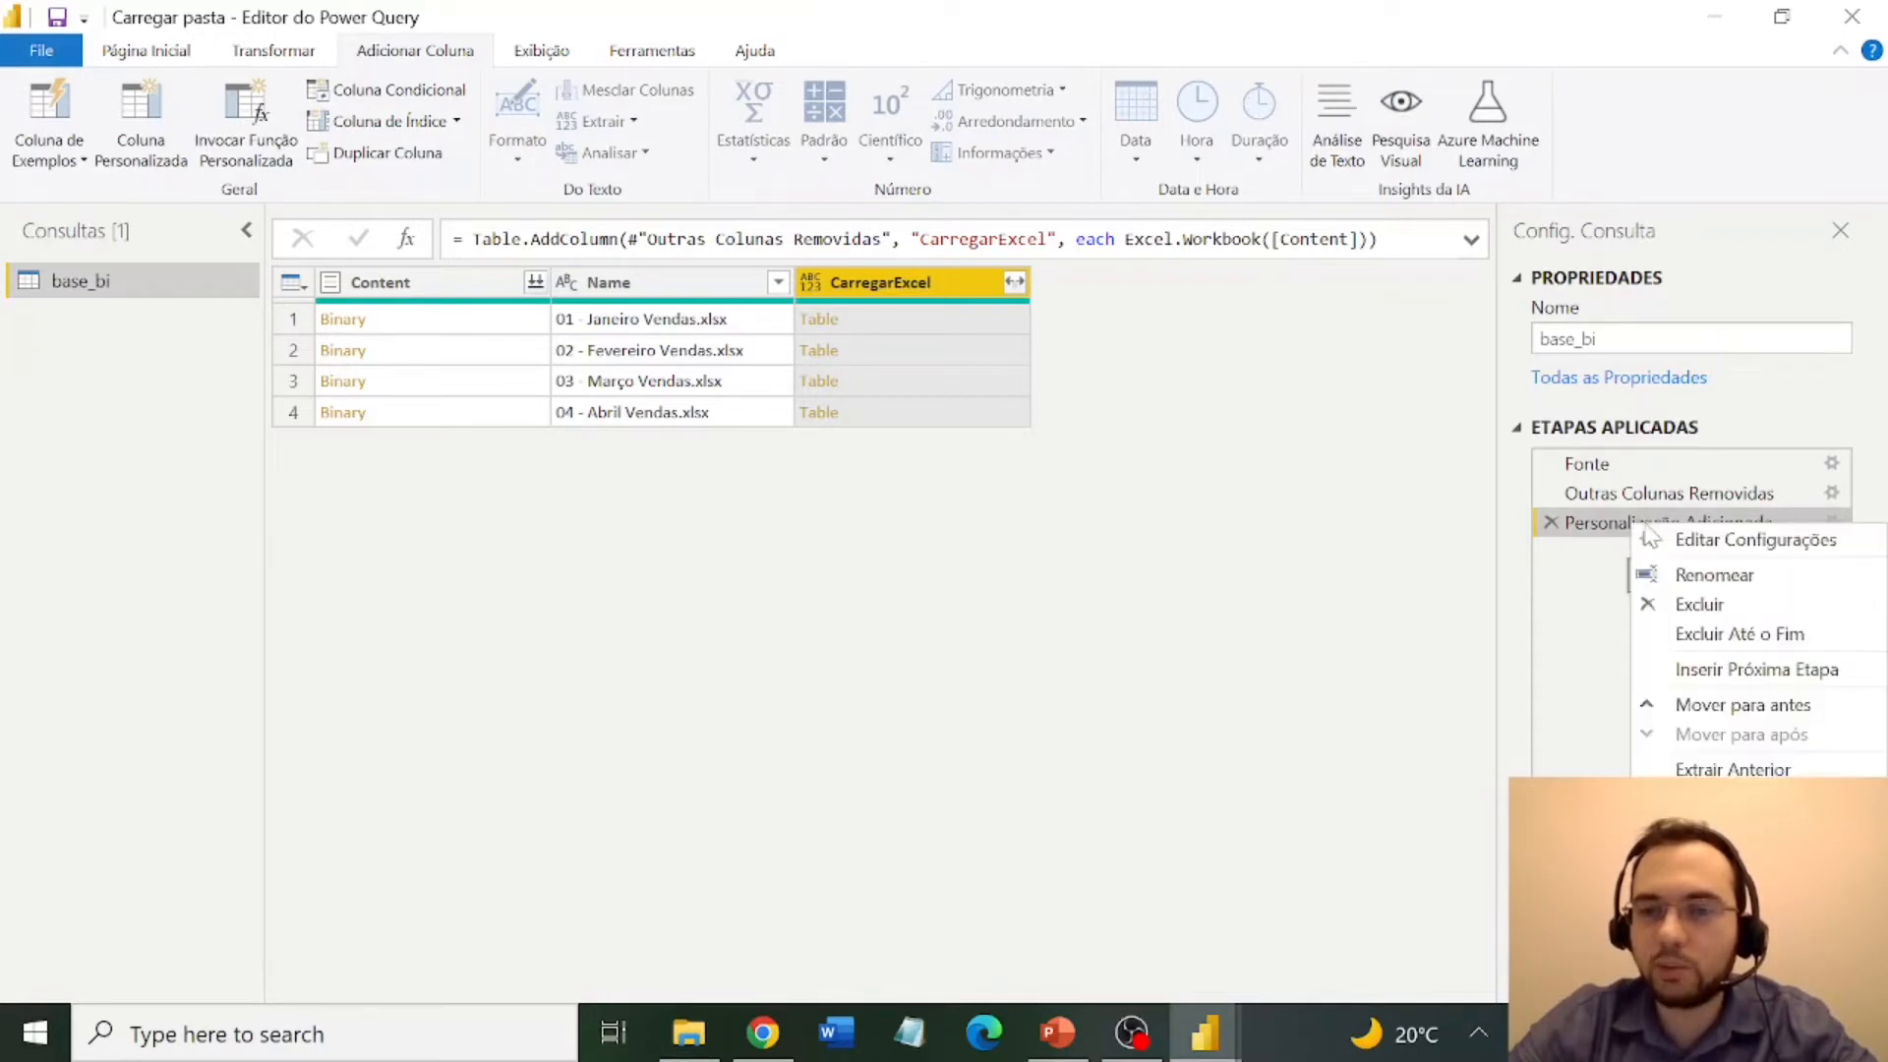
{"action": "left_click", "coordinate": [1730, 588]}
{"action": "type", "text": "CarregarExcel"}
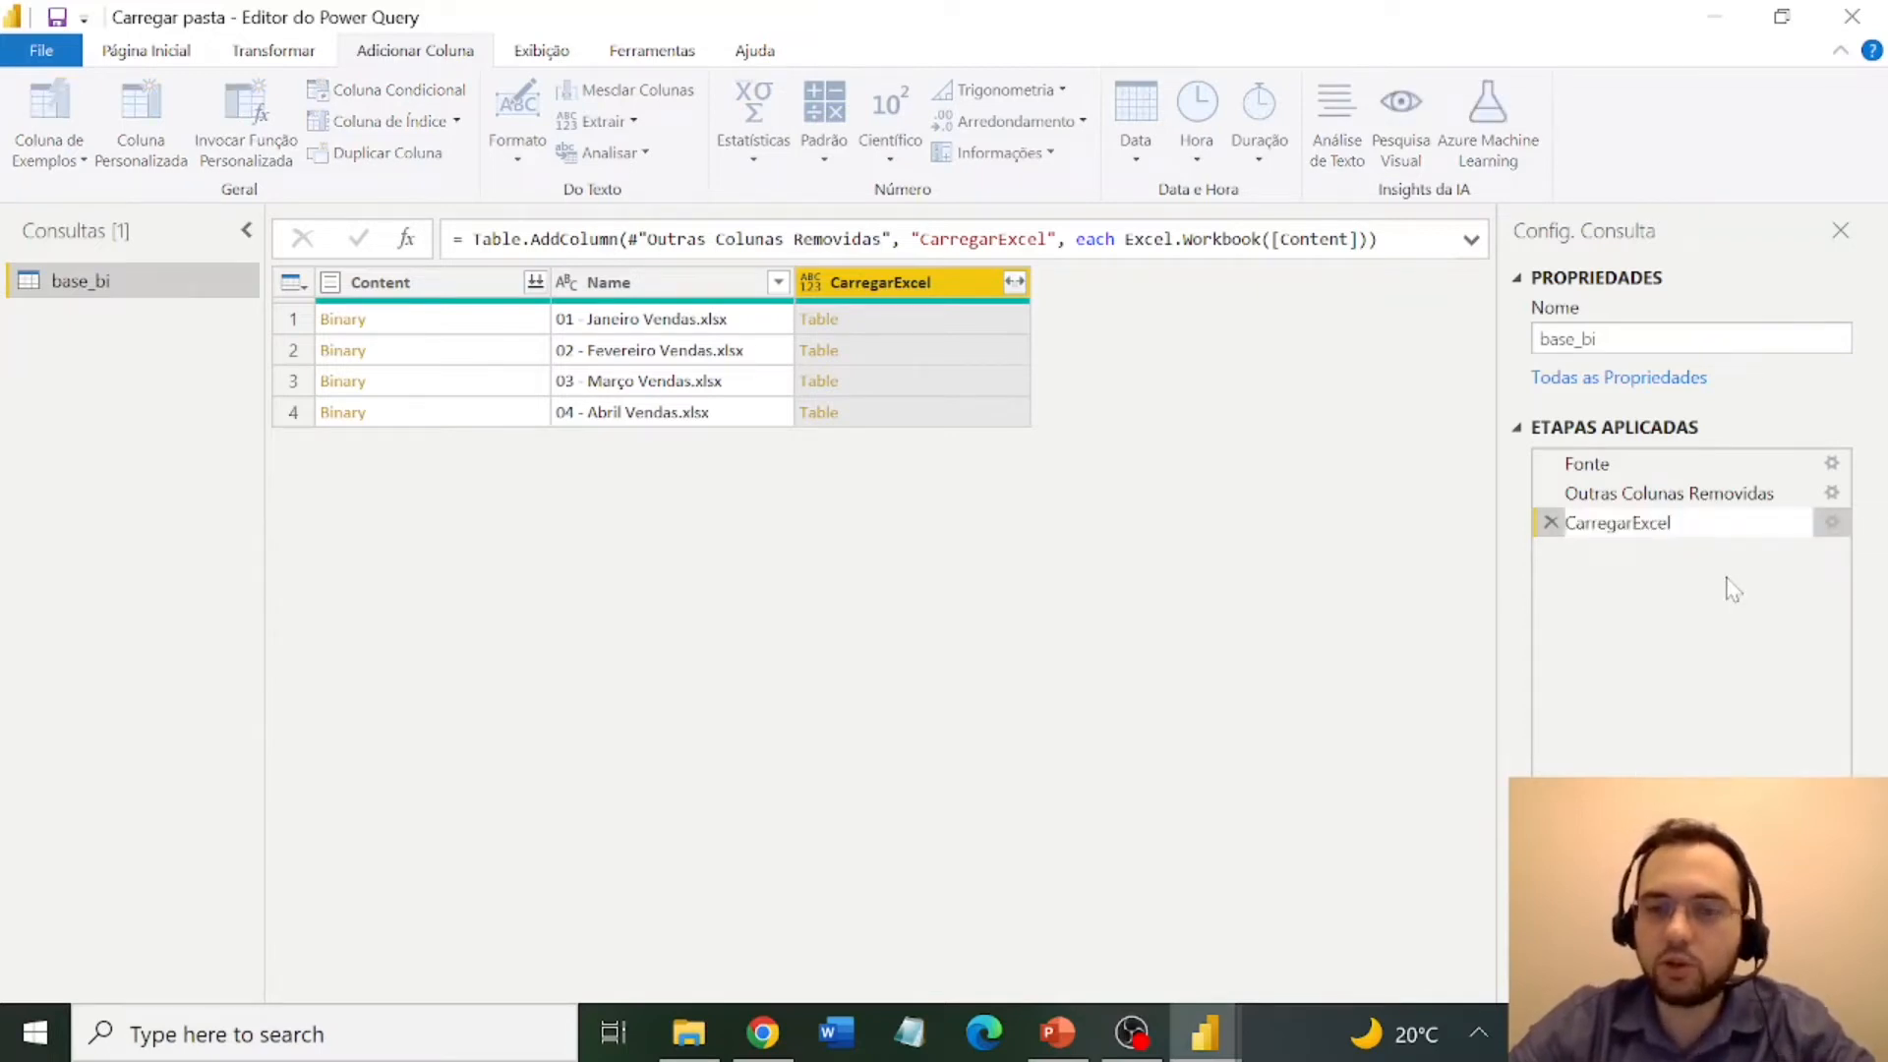
{"action": "key", "text": "Return"}
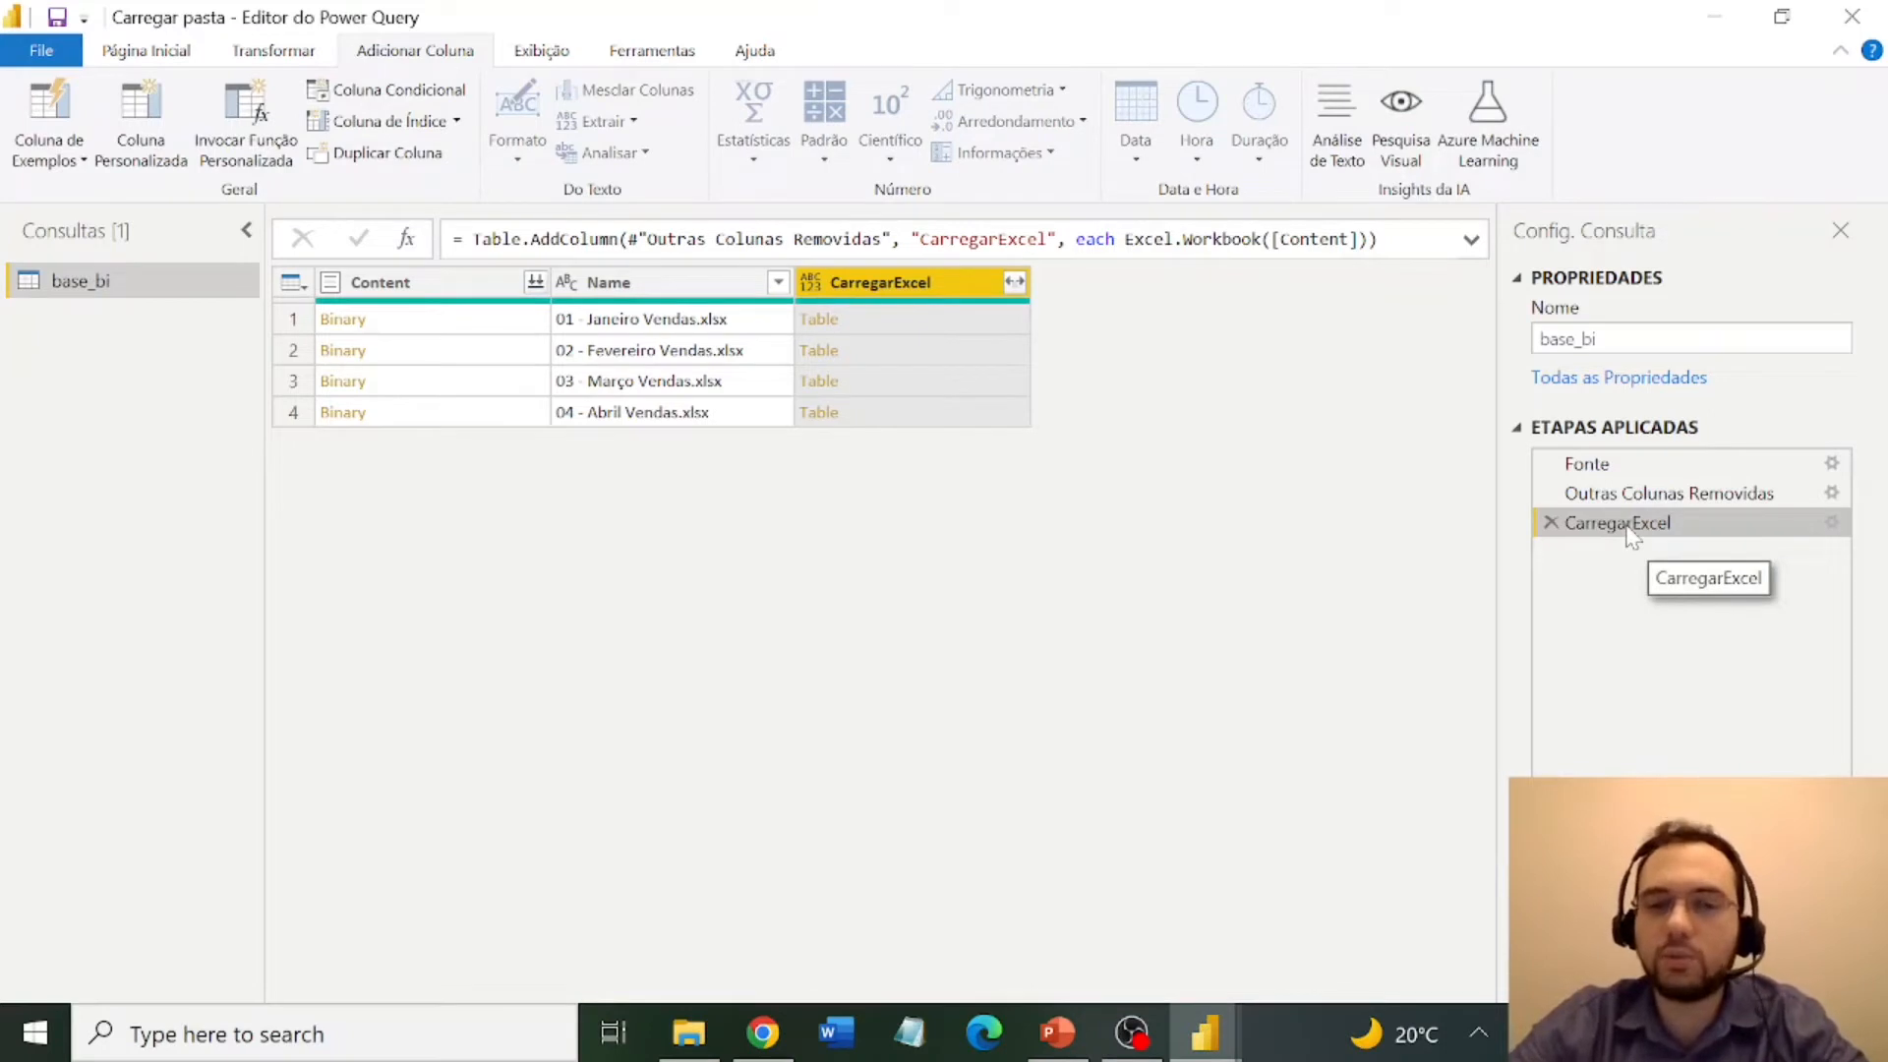
{"action": "left_click", "coordinate": [1191, 450]}
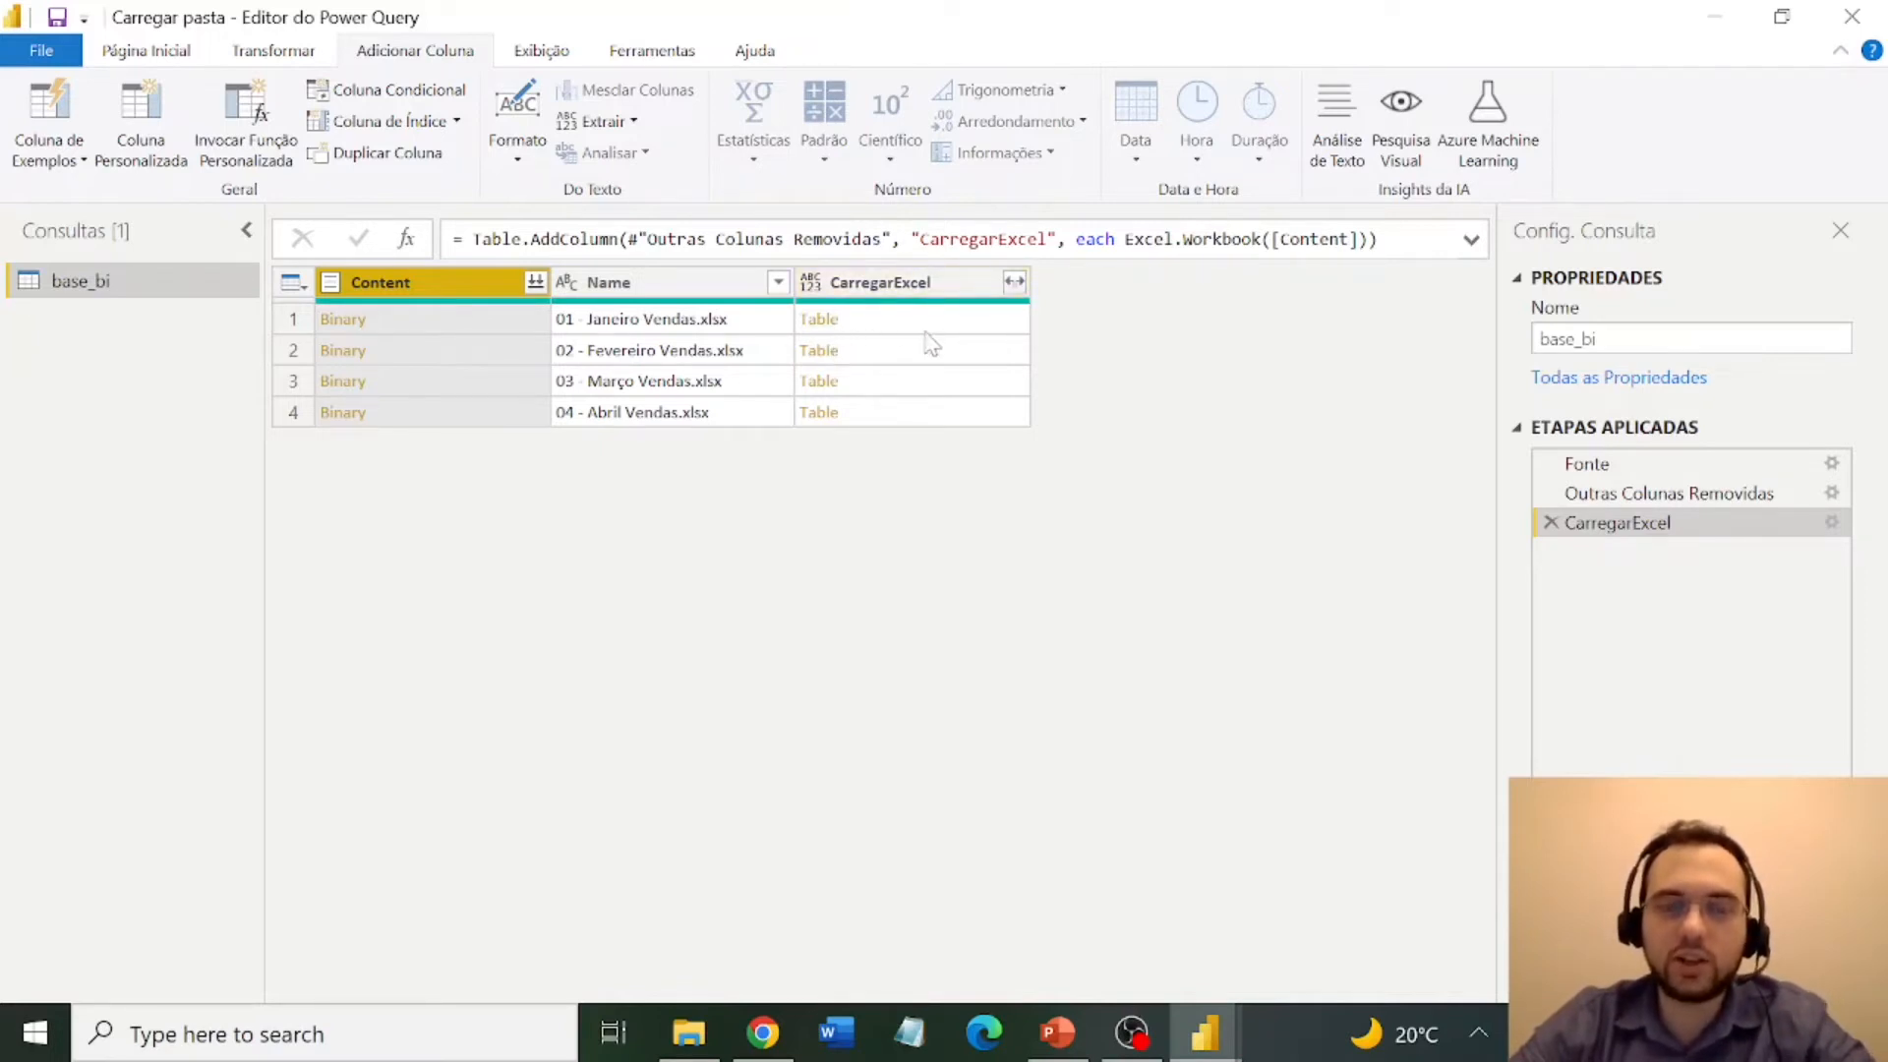
Expand the CarregarExcel column into all its fields with the original name as prefix, and preview the January file's Data table.
{"action": "left_click", "coordinate": [1014, 283]}
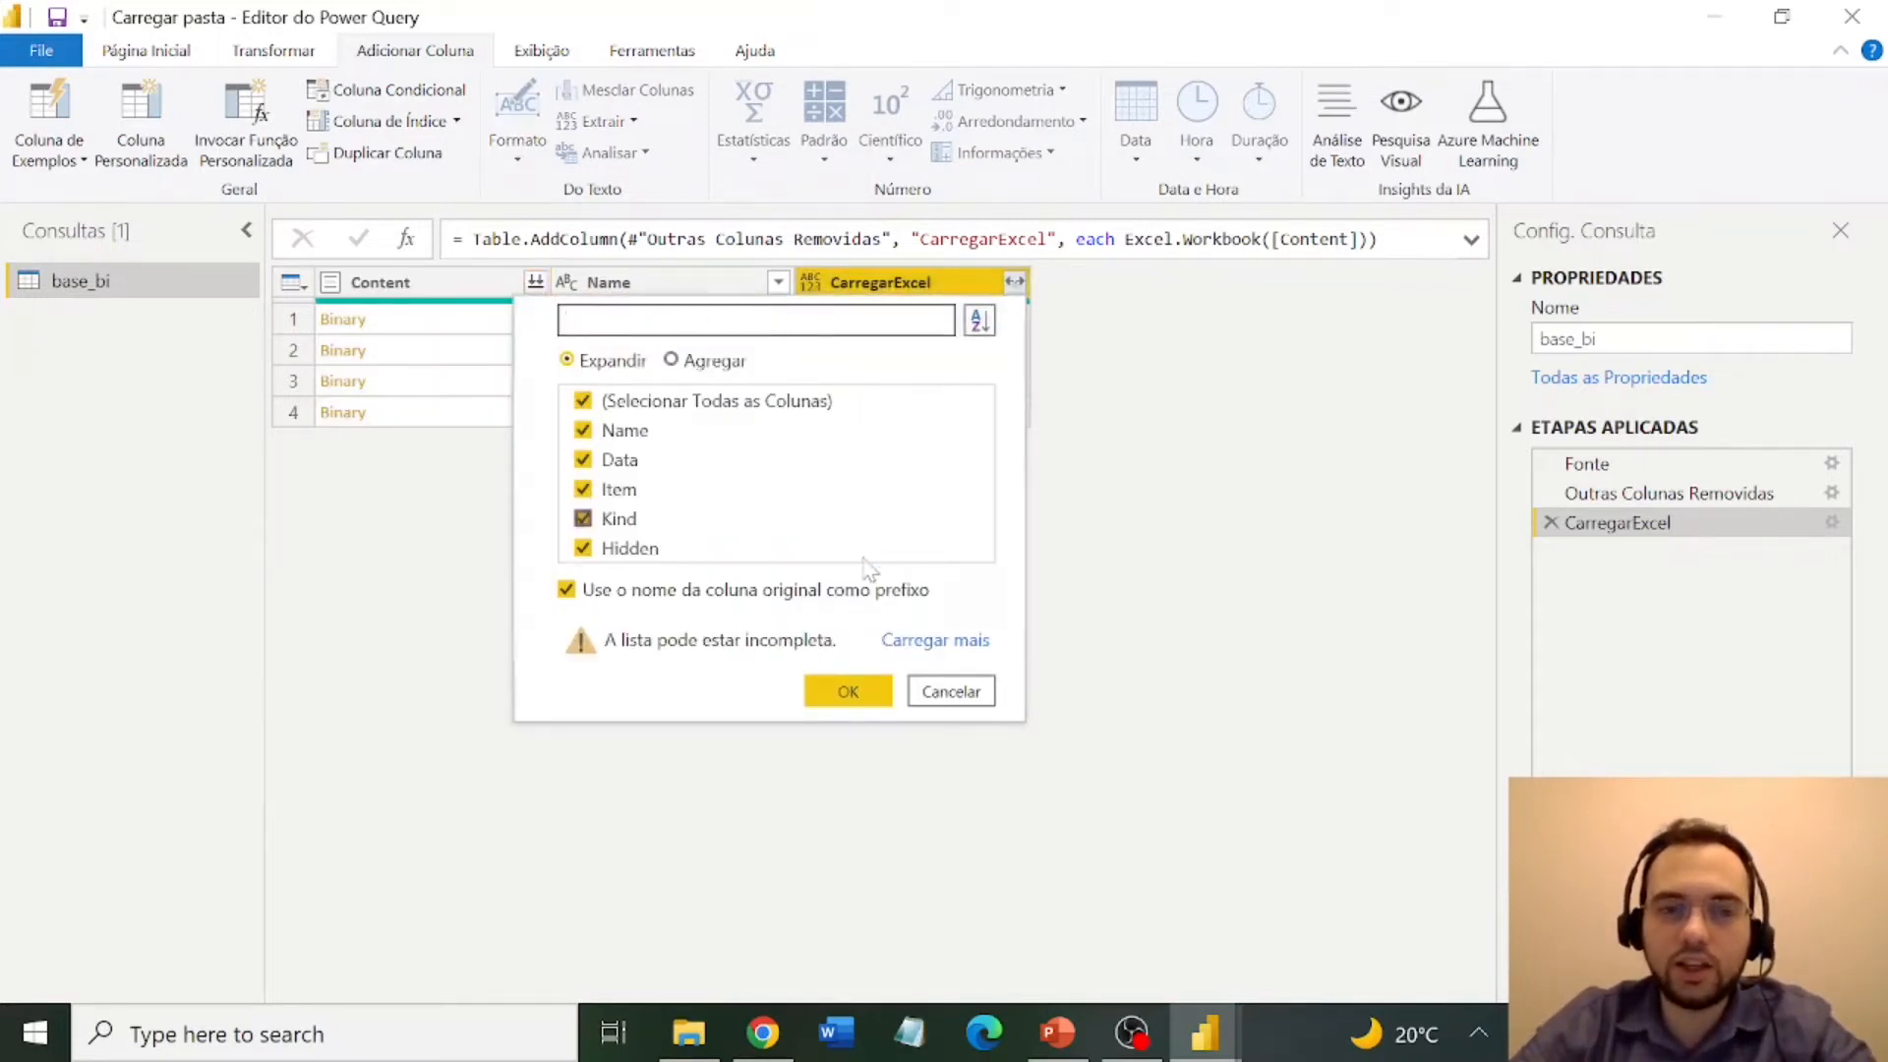
{"action": "left_click", "coordinate": [850, 696]}
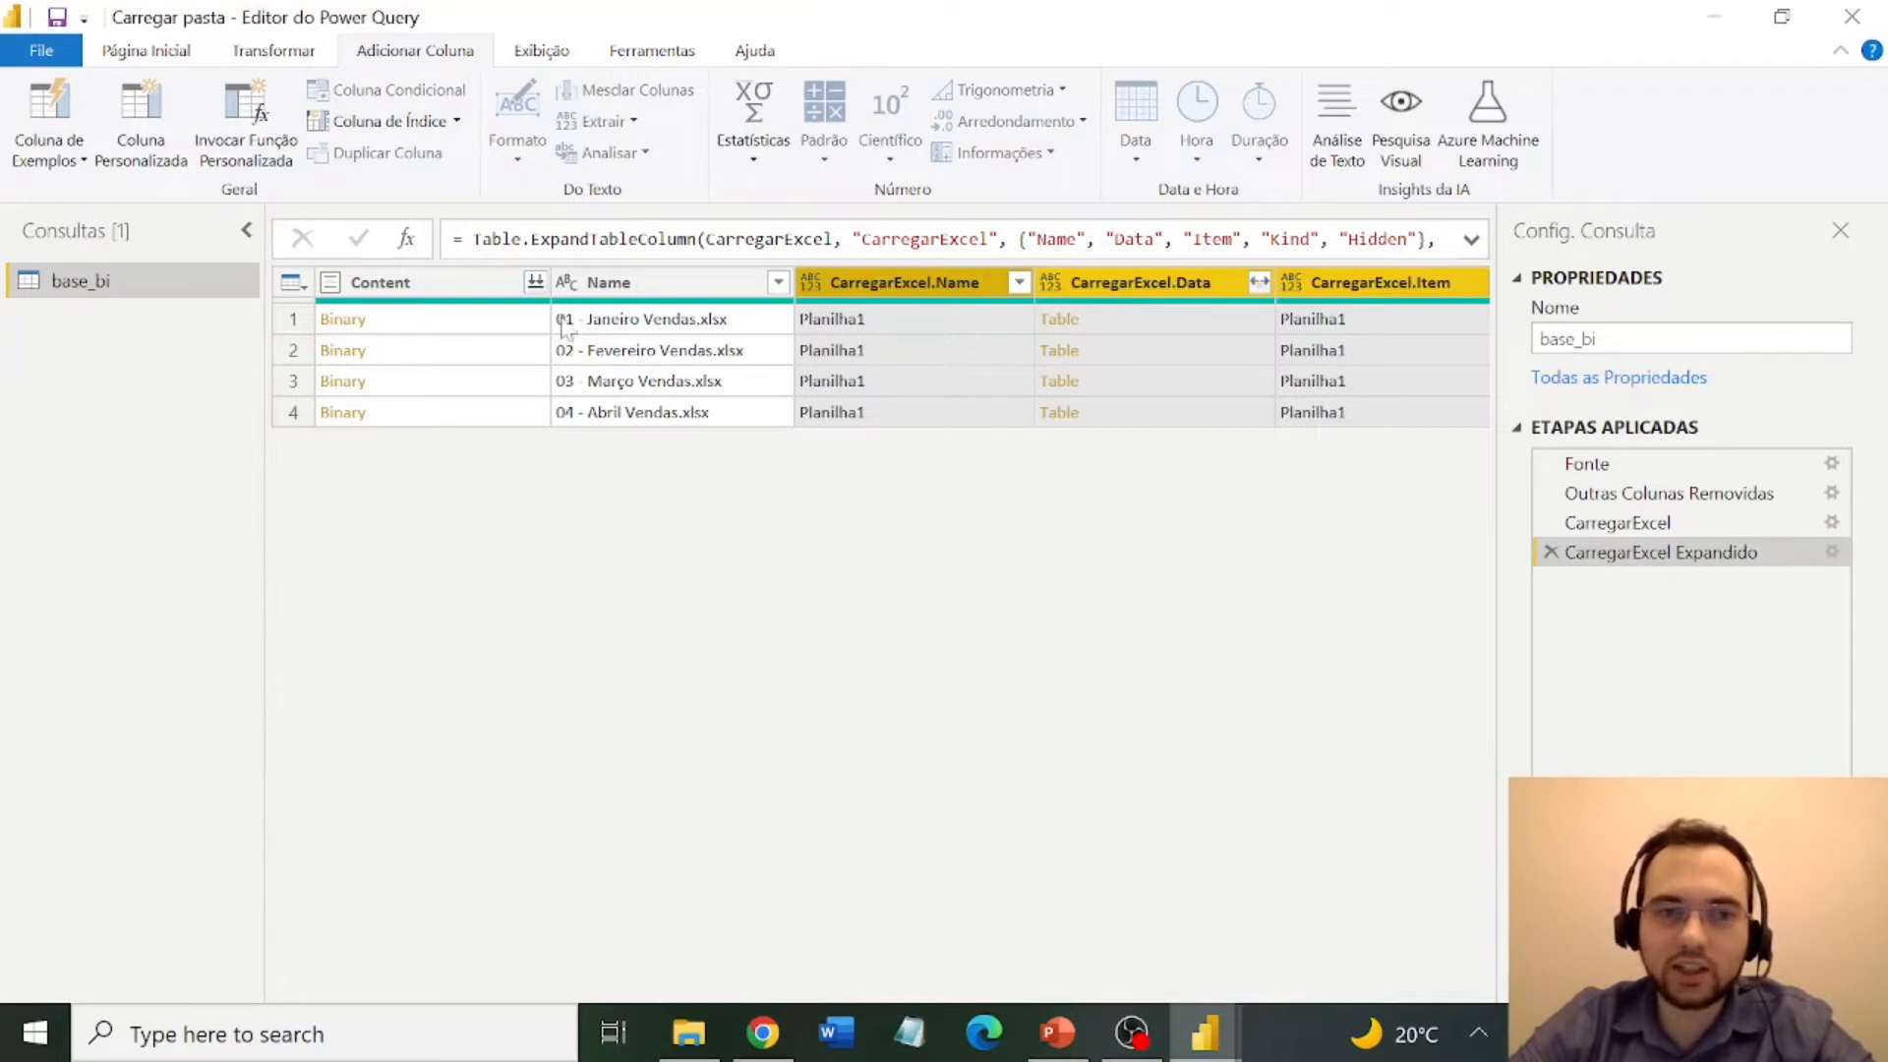
{"action": "left_click", "coordinate": [1081, 329]}
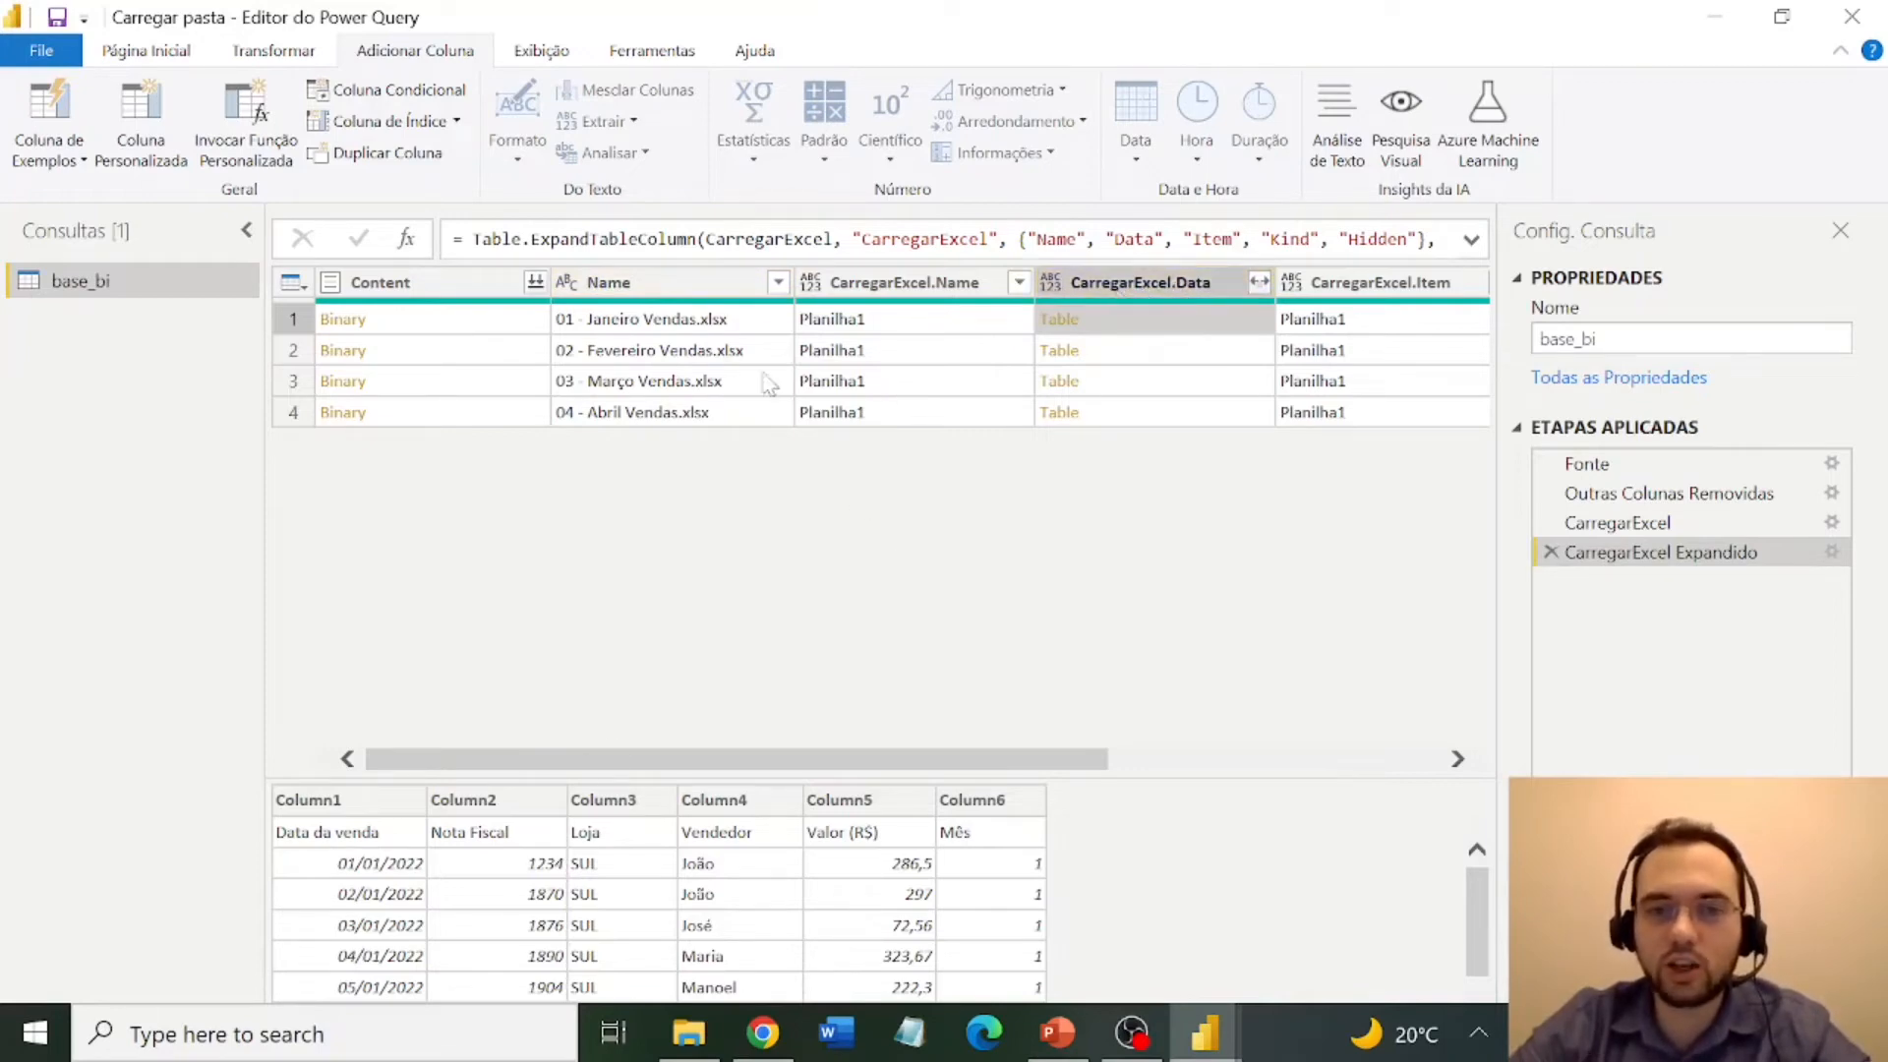
Keep only the Name and CarregarExcel.Data columns by removing all other columns.
{"action": "left_click", "coordinate": [646, 285]}
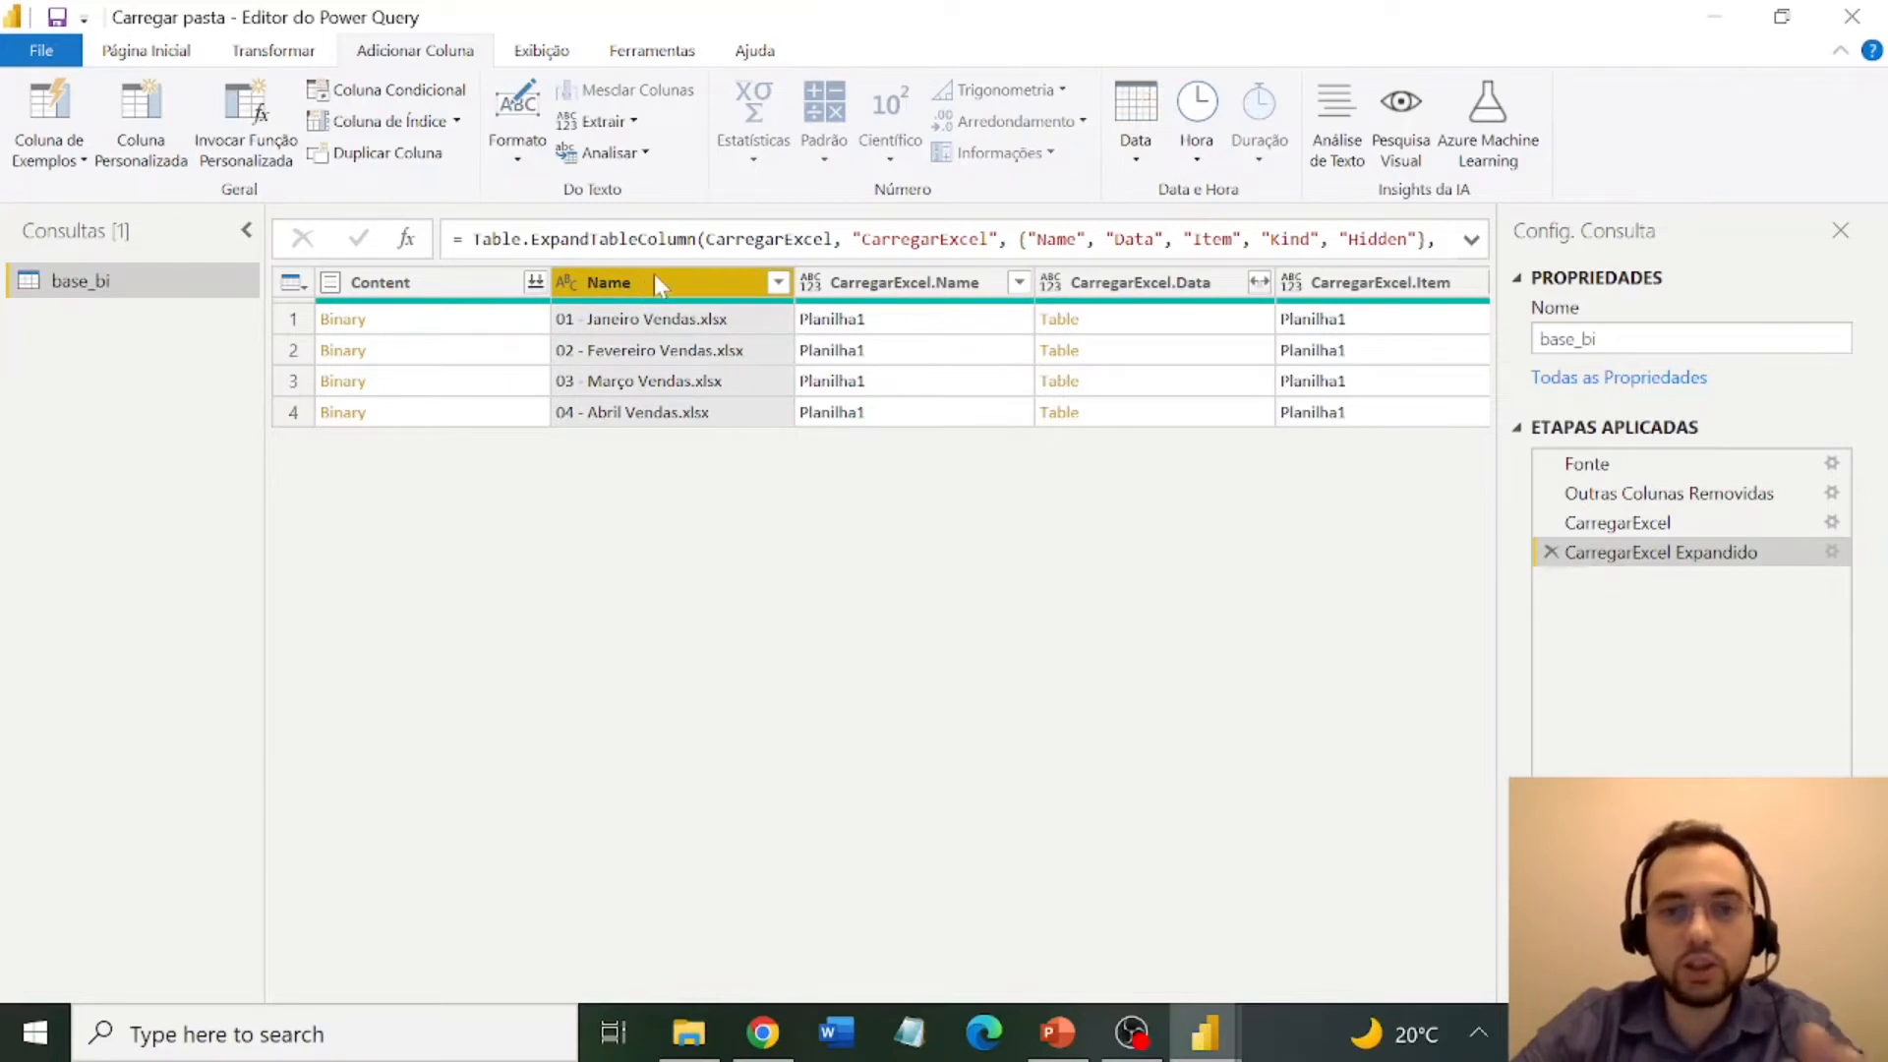
{"action": "left_click", "coordinate": [1158, 293], "text": "ctrl"}
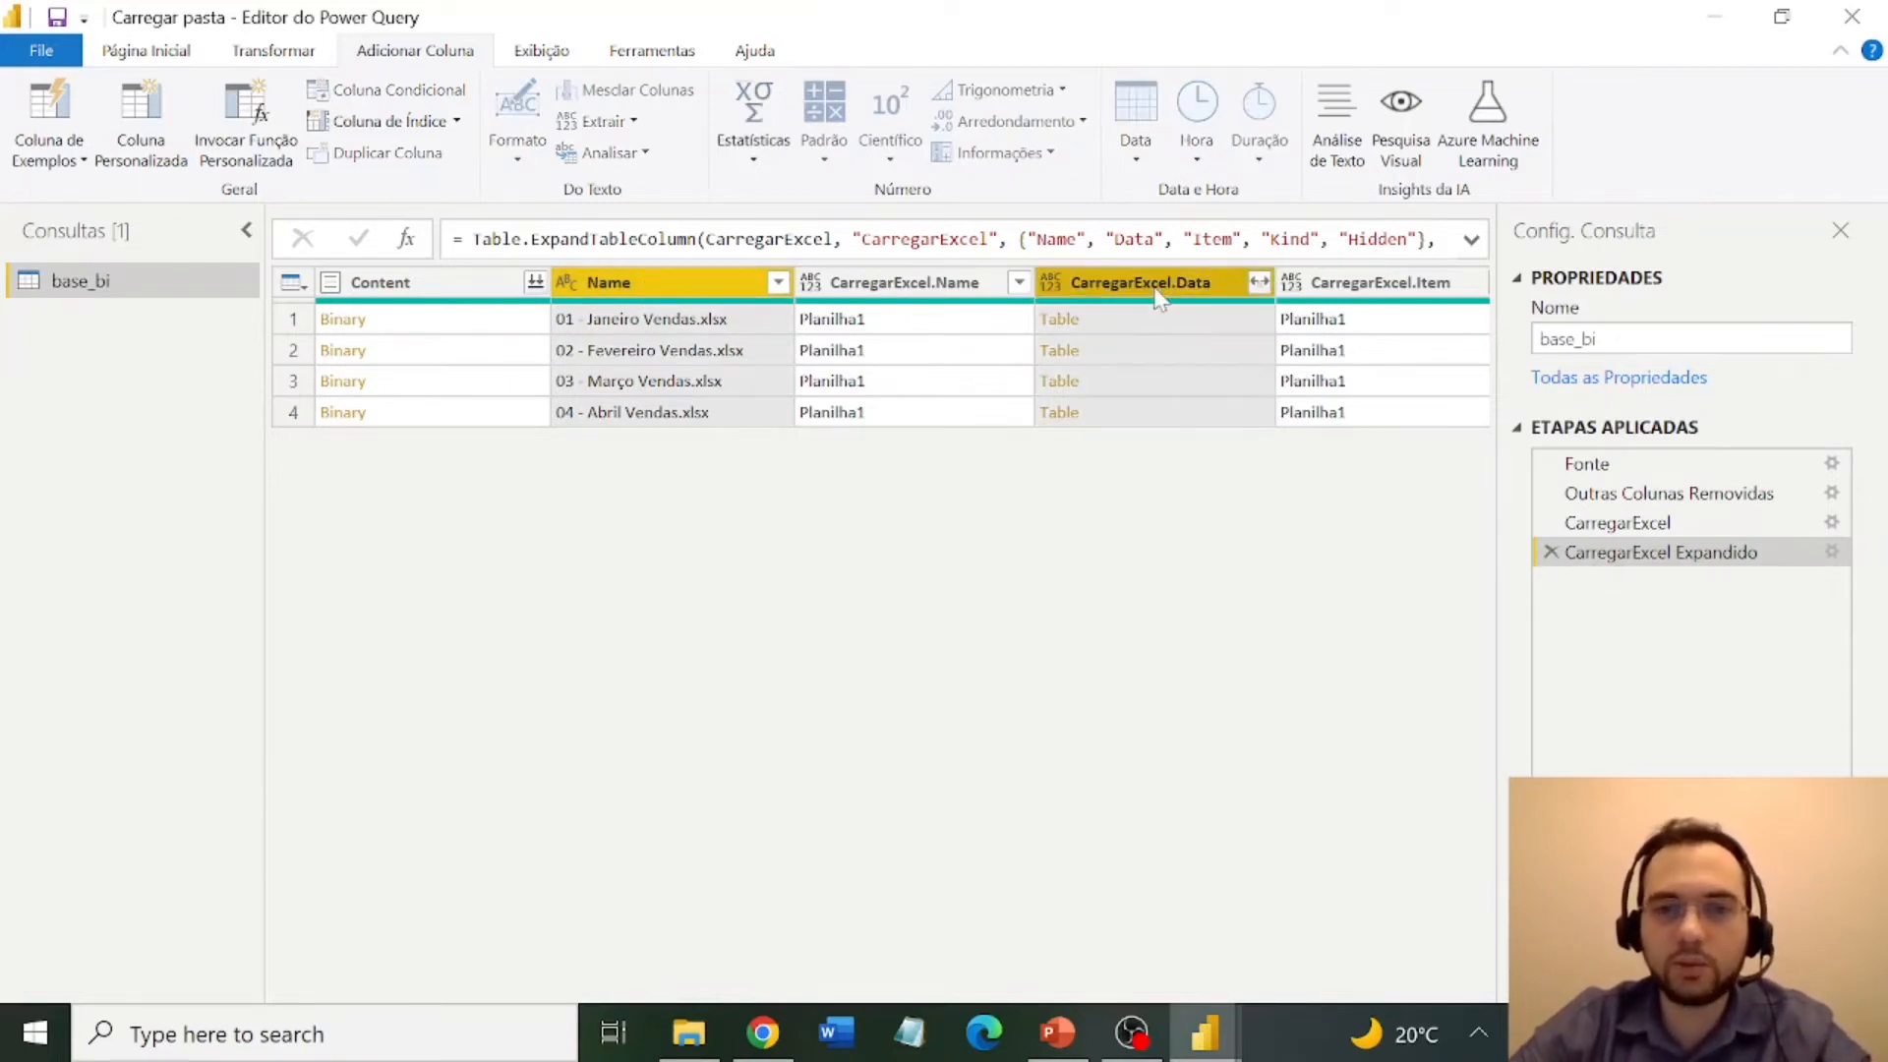
{"action": "right_click", "coordinate": [1164, 291]}
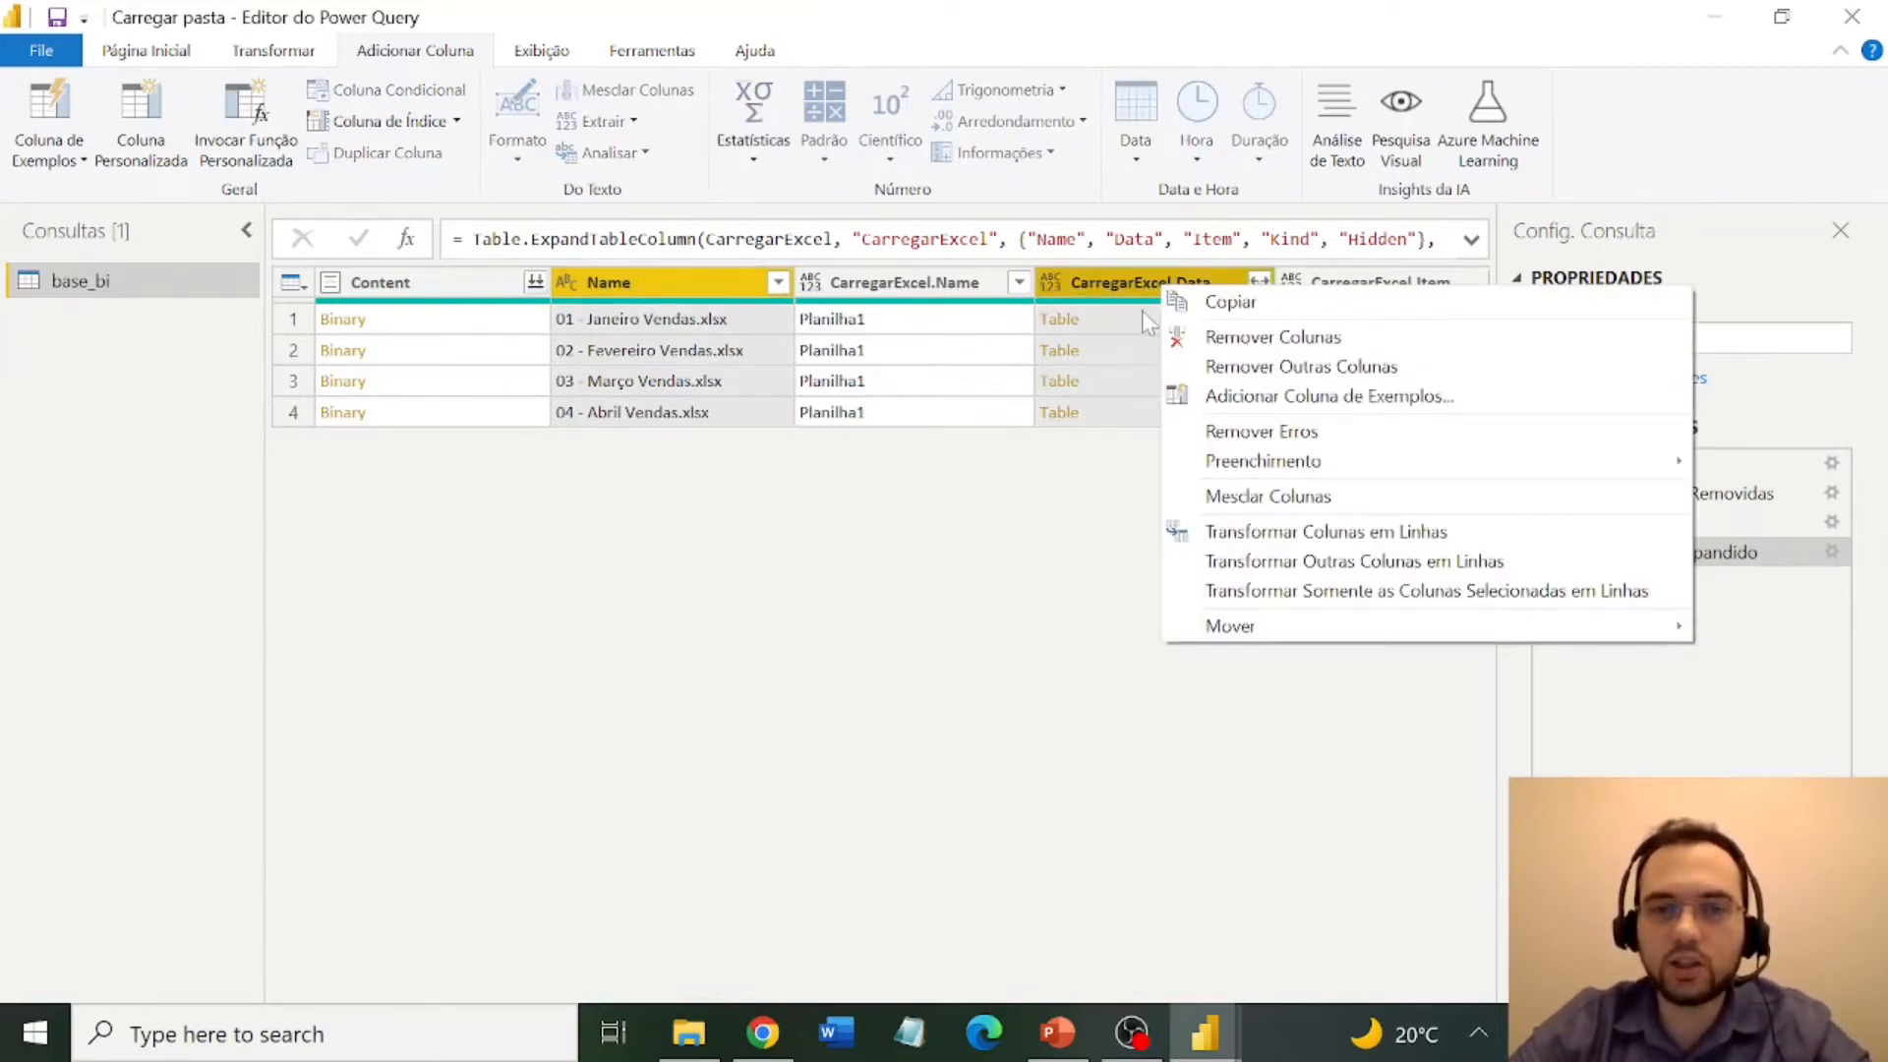
{"action": "left_click", "coordinate": [1308, 367]}
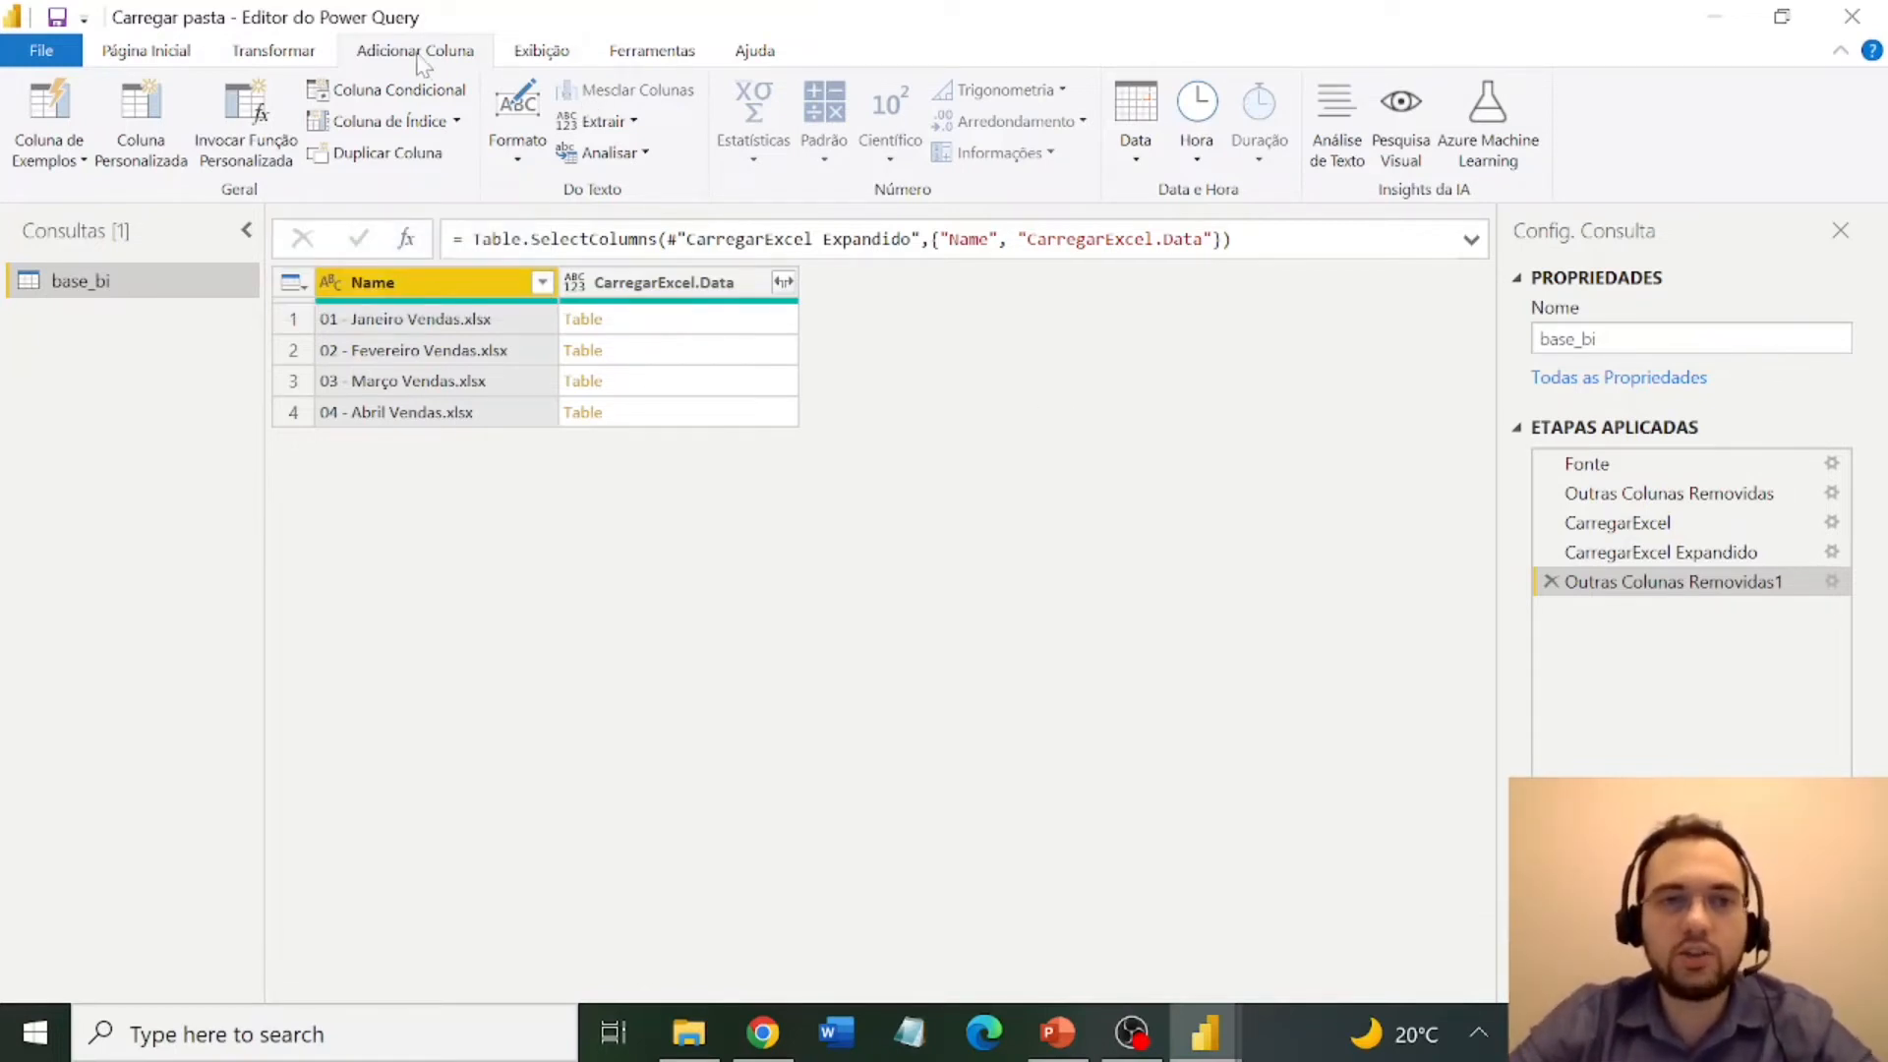
Start another custom column in the base_bi query and name it PromoverCabecalho.
{"action": "left_click", "coordinate": [167, 134]}
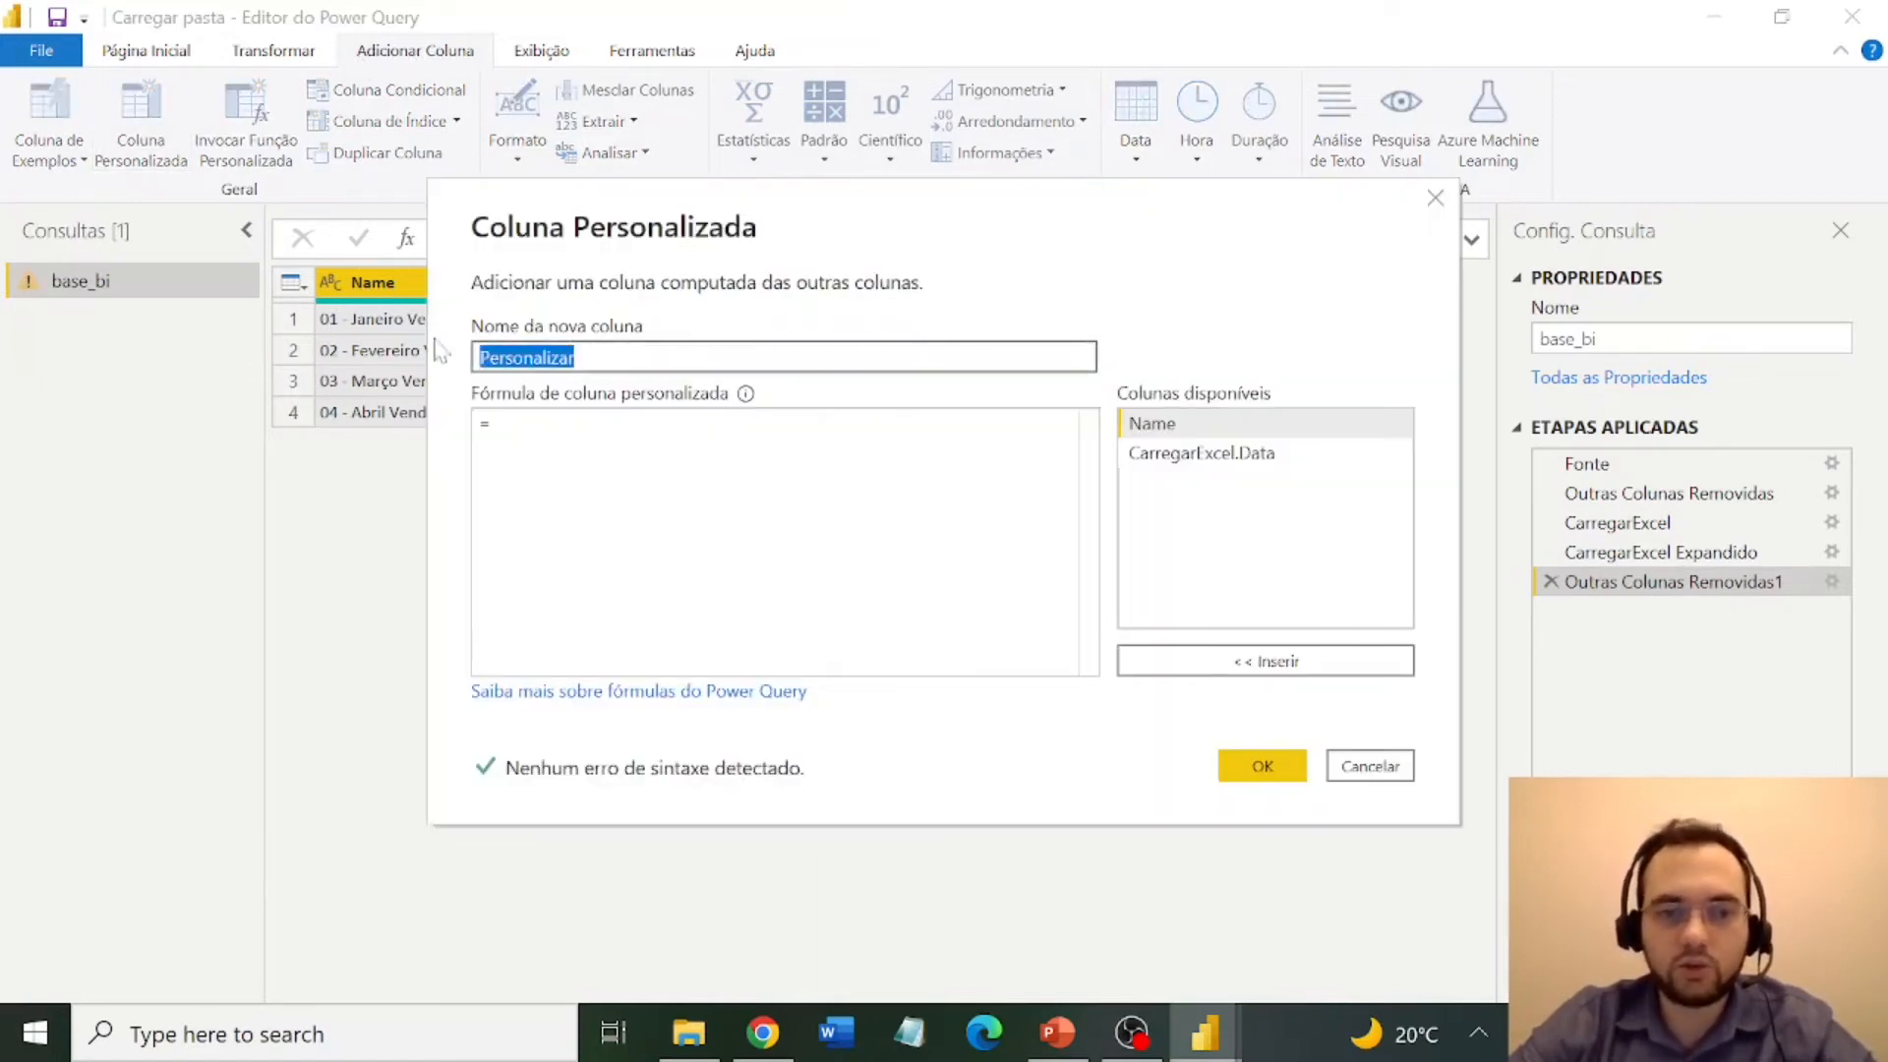
{"action": "type", "text": "PromoverCabecalho"}
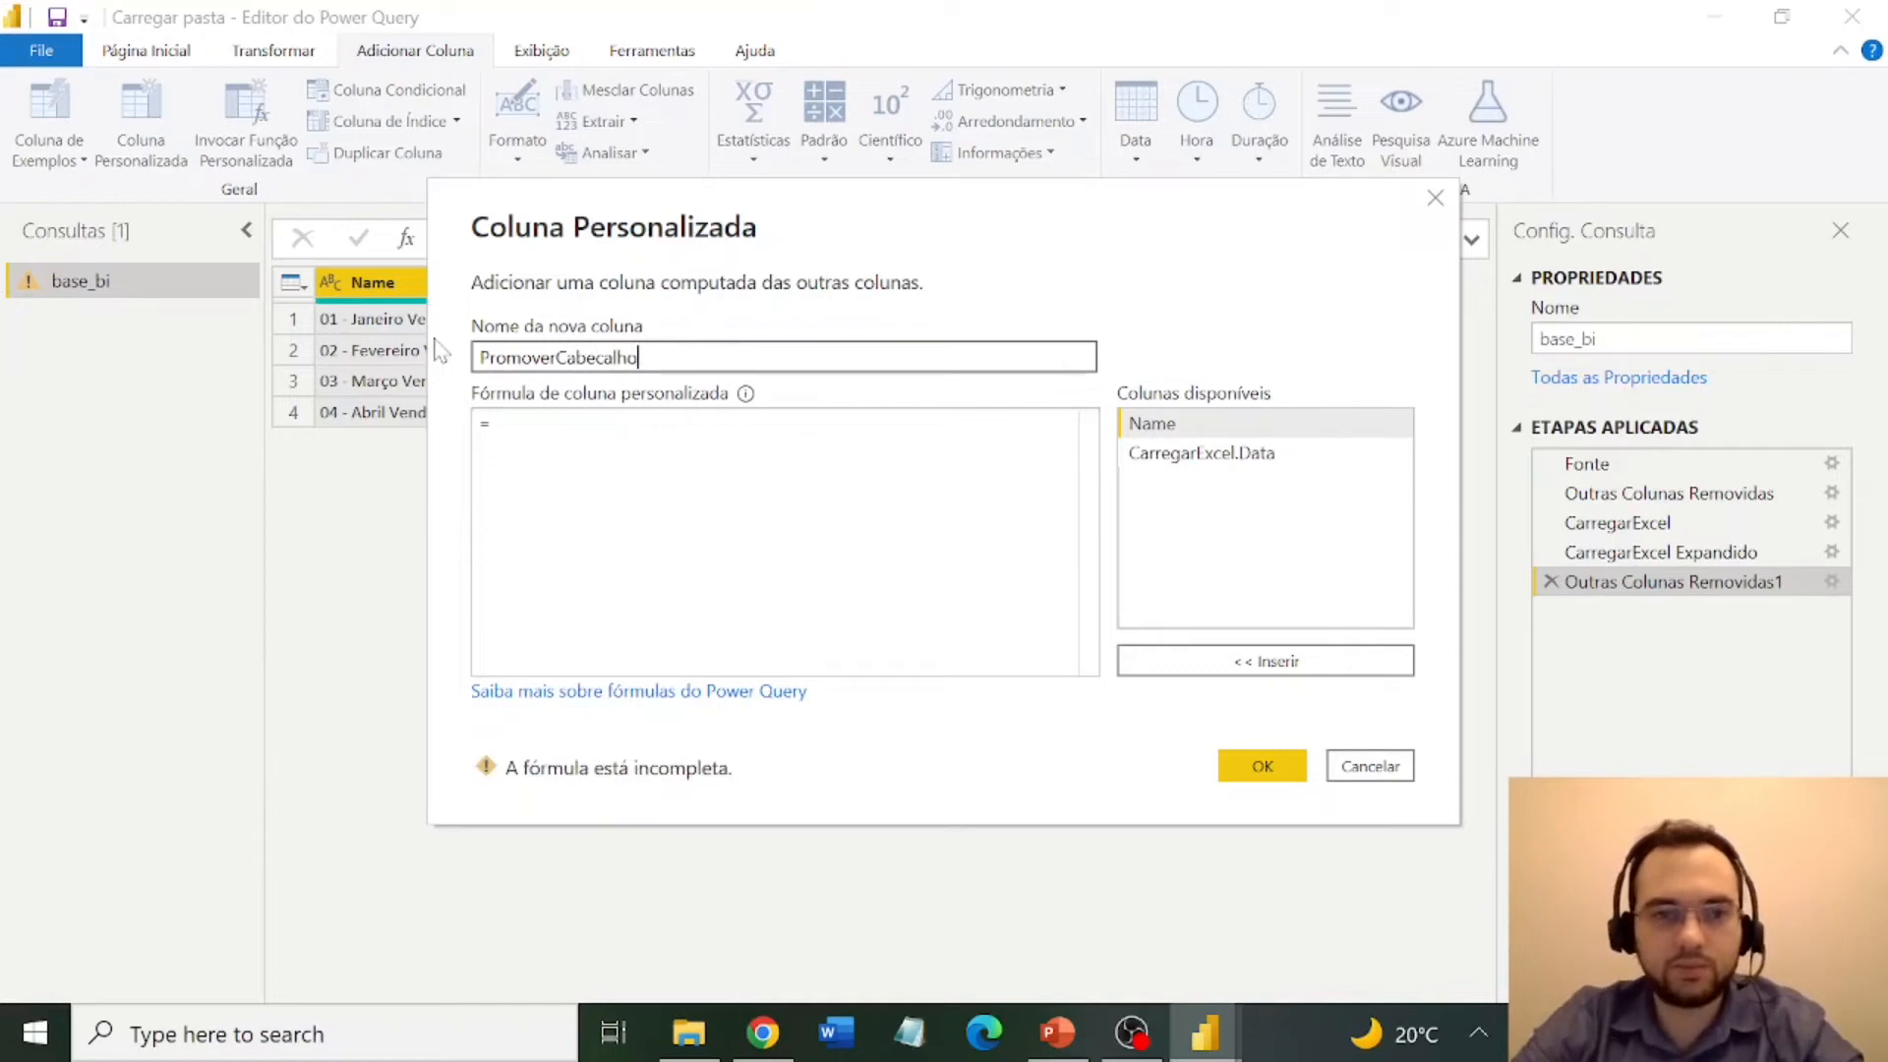
{"action": "key", "text": "Tab"}
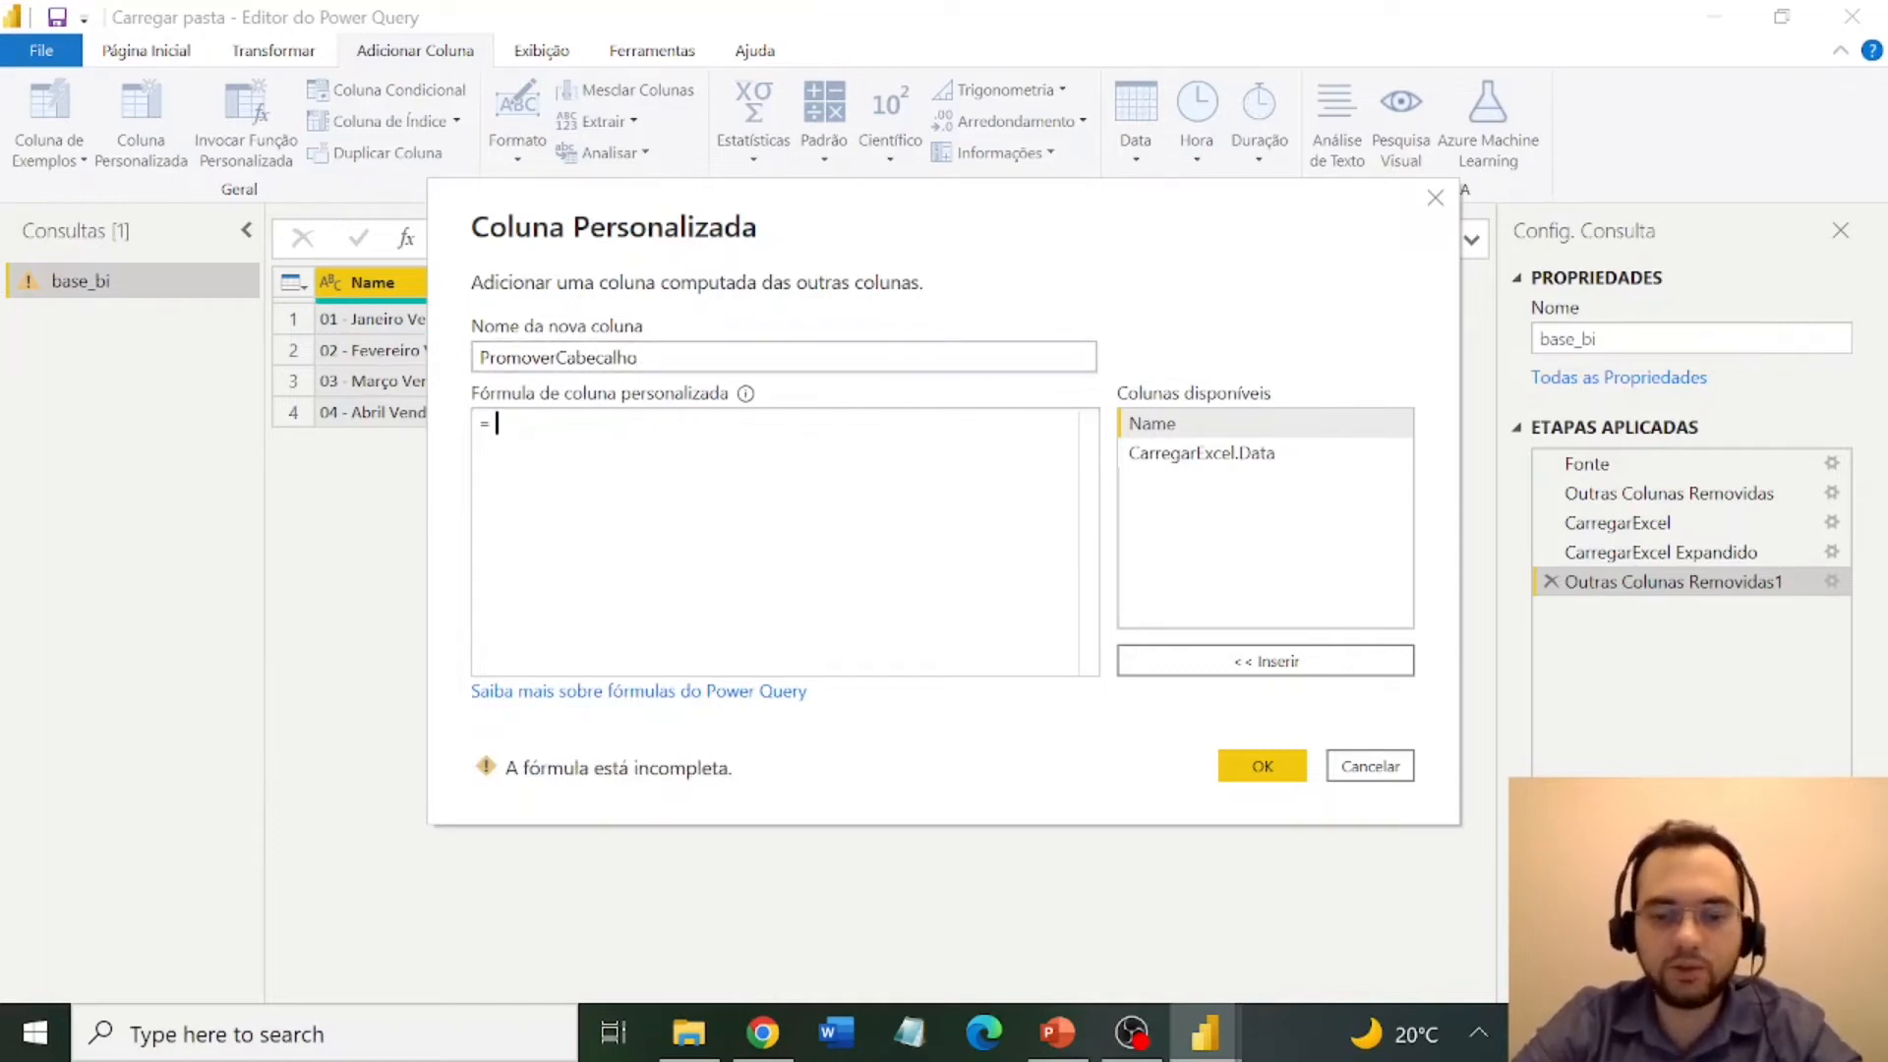
Enter the formula Table.PromoteHeaders([CarregarExcel.Data]) and create the PromoverCabecalho column.
{"action": "type", "text": "Prom"}
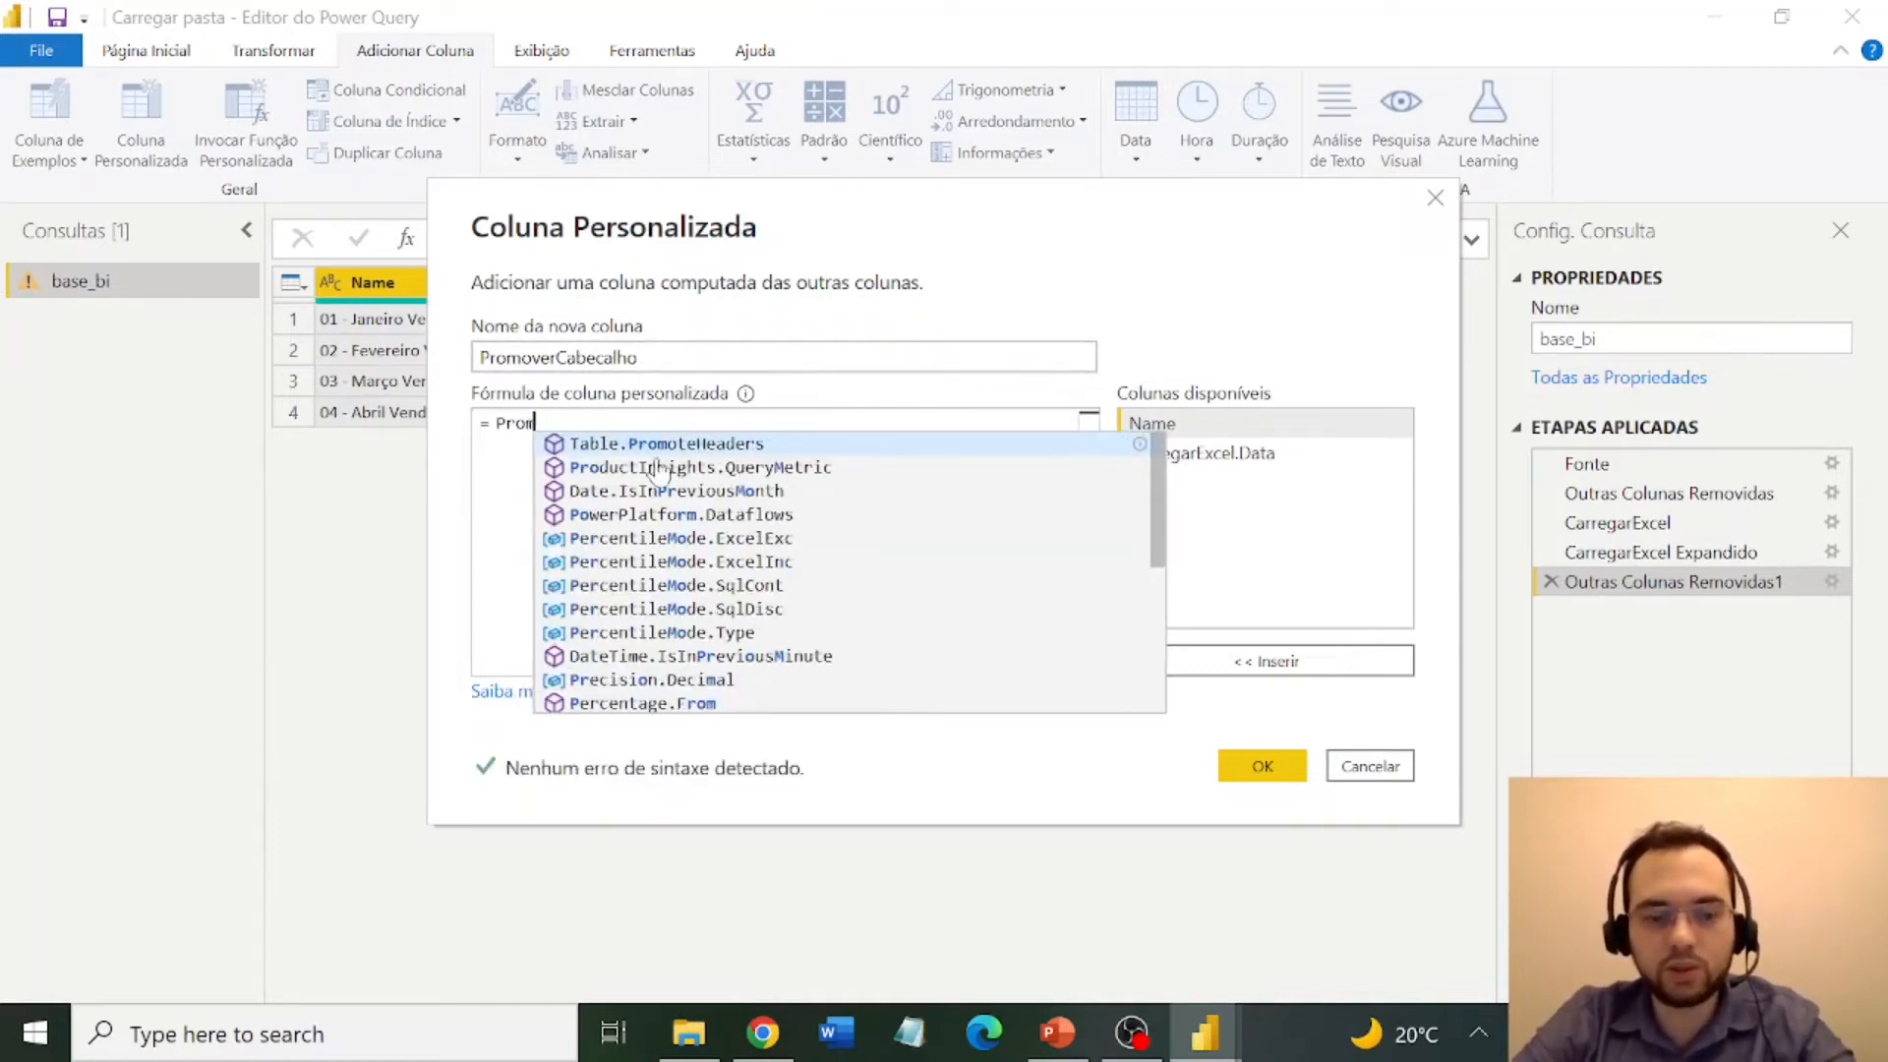
{"action": "type", "text": "oteHe"}
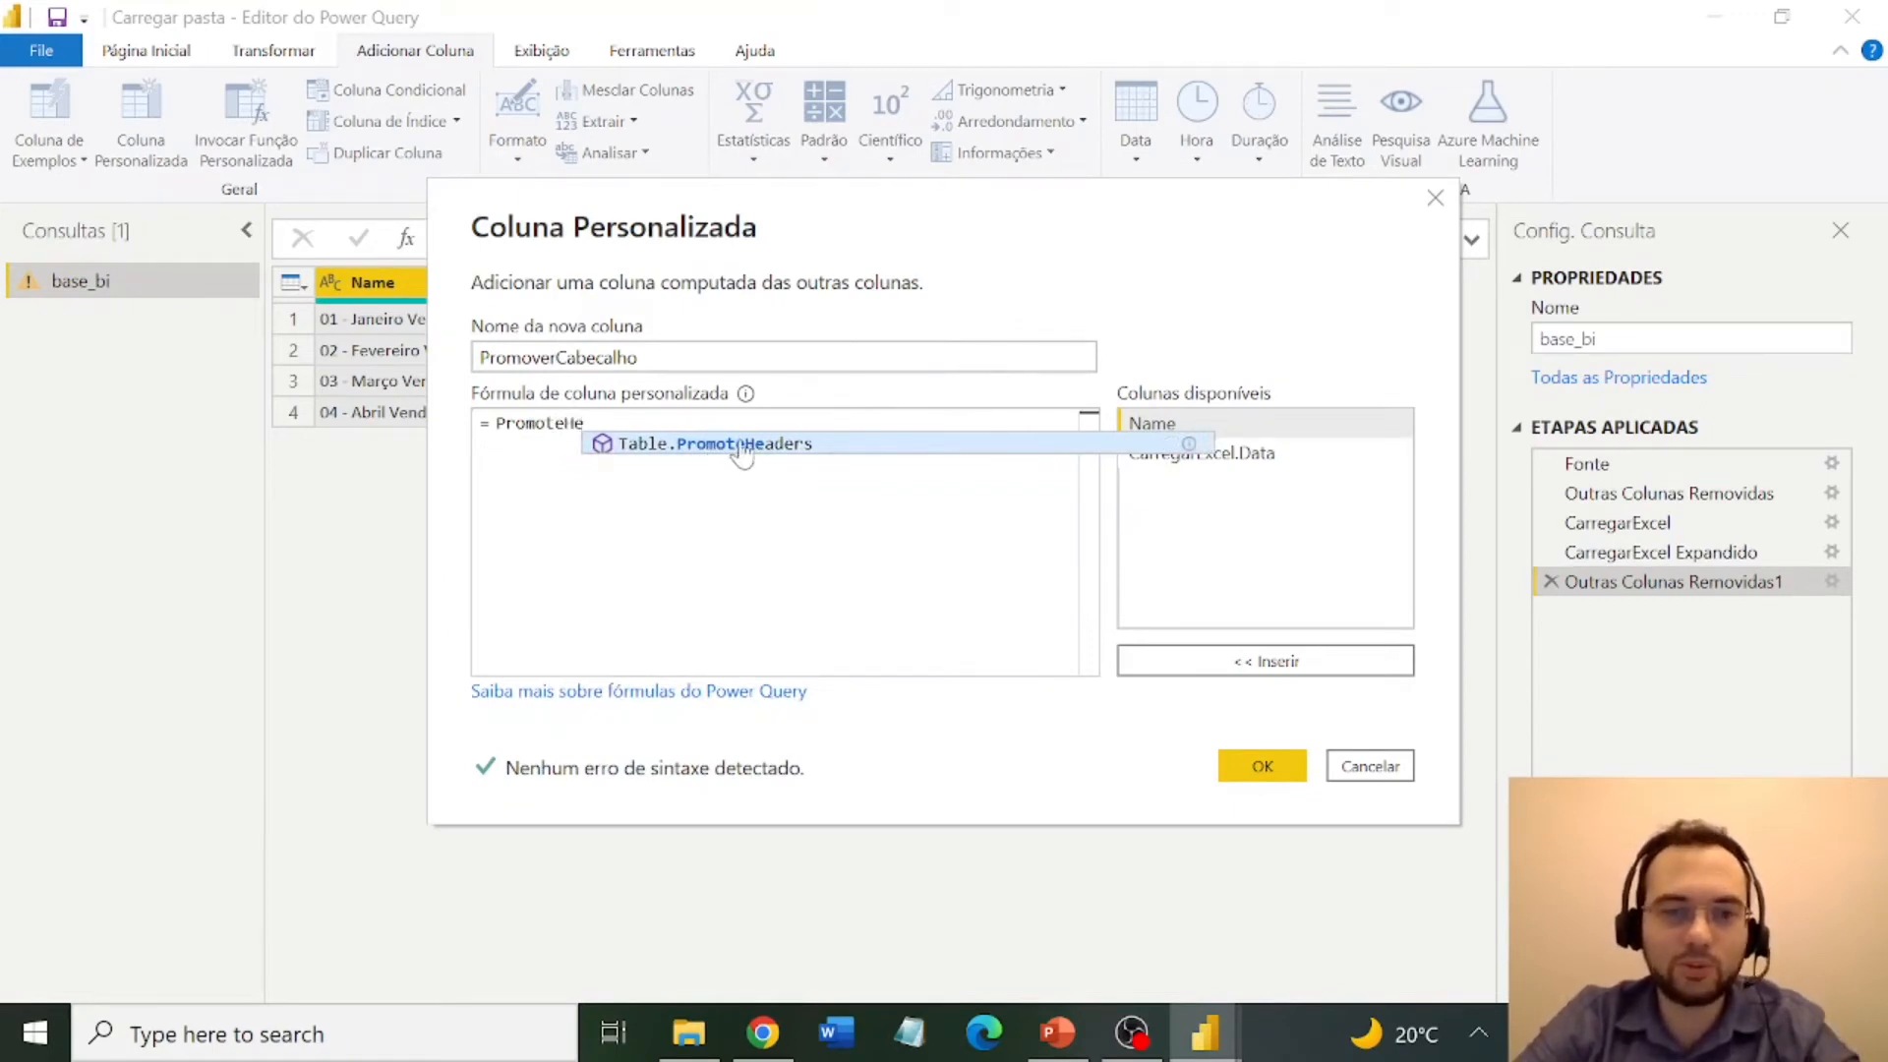
{"action": "left_click", "coordinate": [829, 445]}
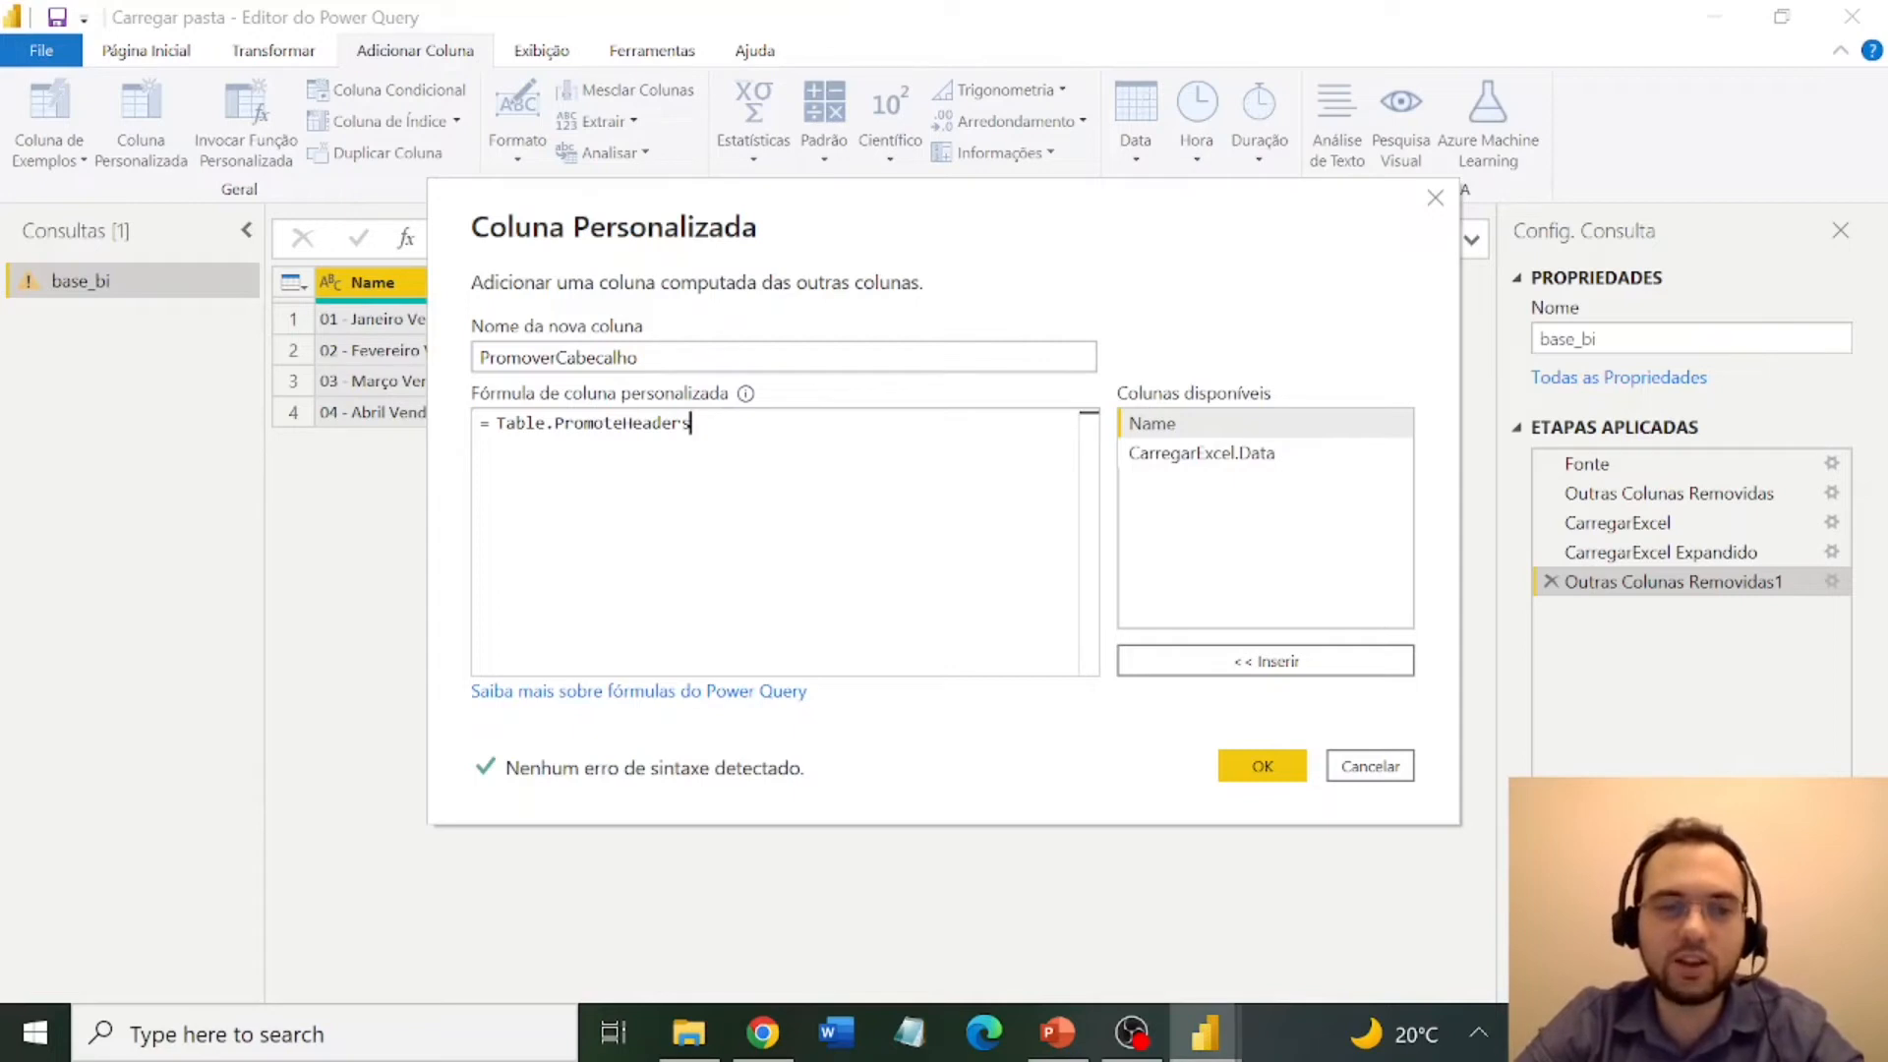
{"action": "type", "text": "("}
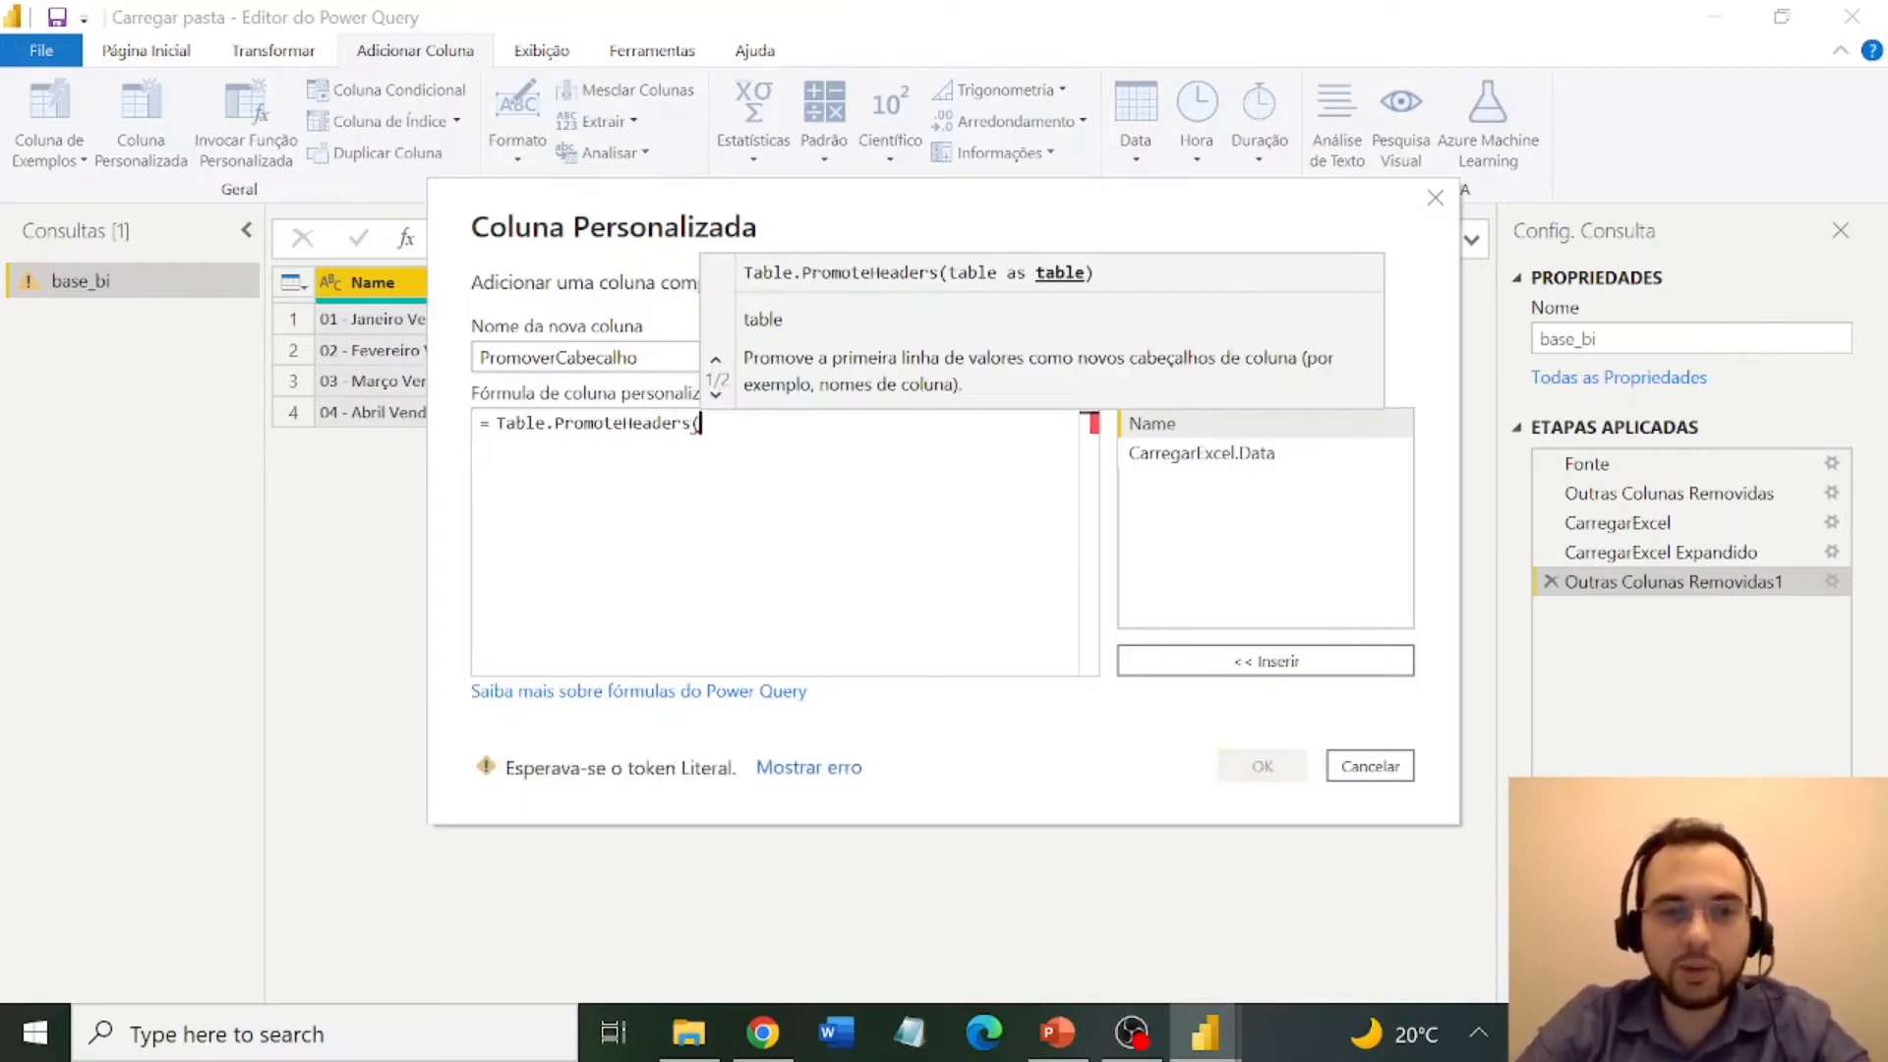
{"action": "double_click", "coordinate": [1237, 455]}
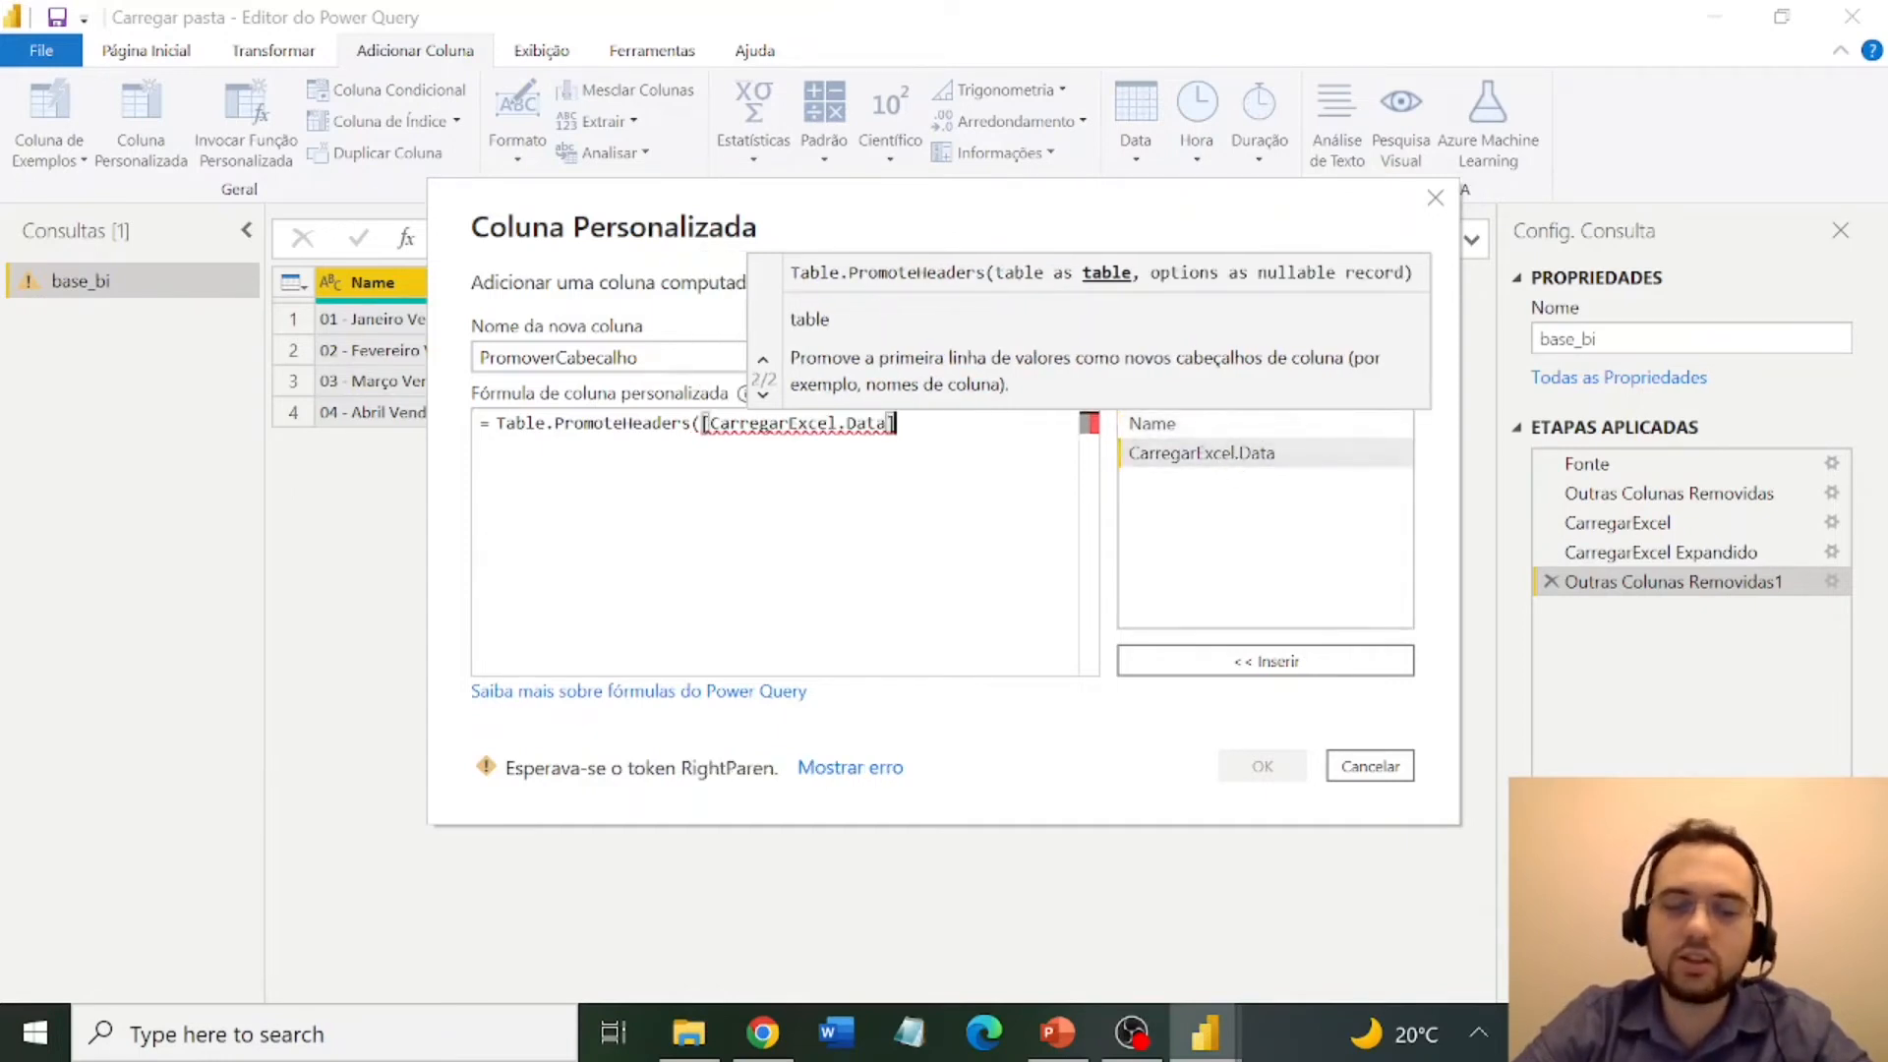
{"action": "type", "text": ")"}
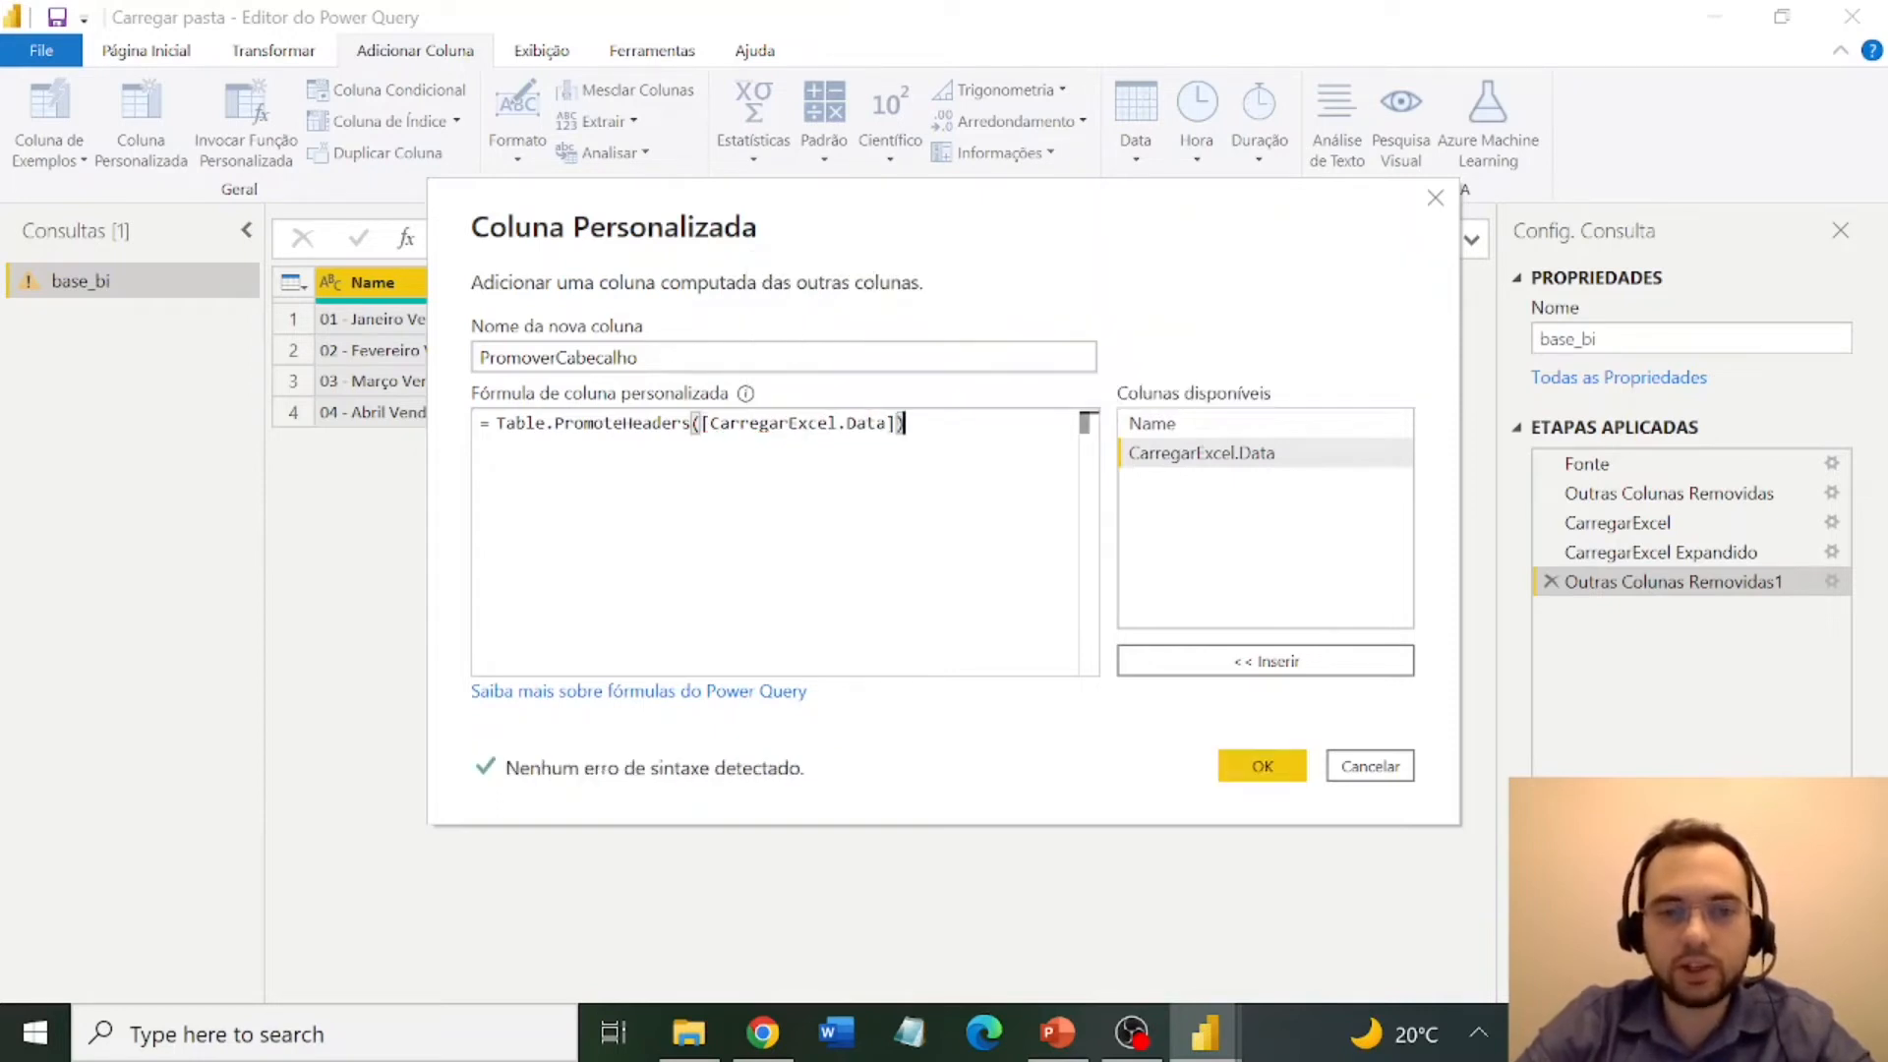
{"action": "left_click", "coordinate": [1278, 769]}
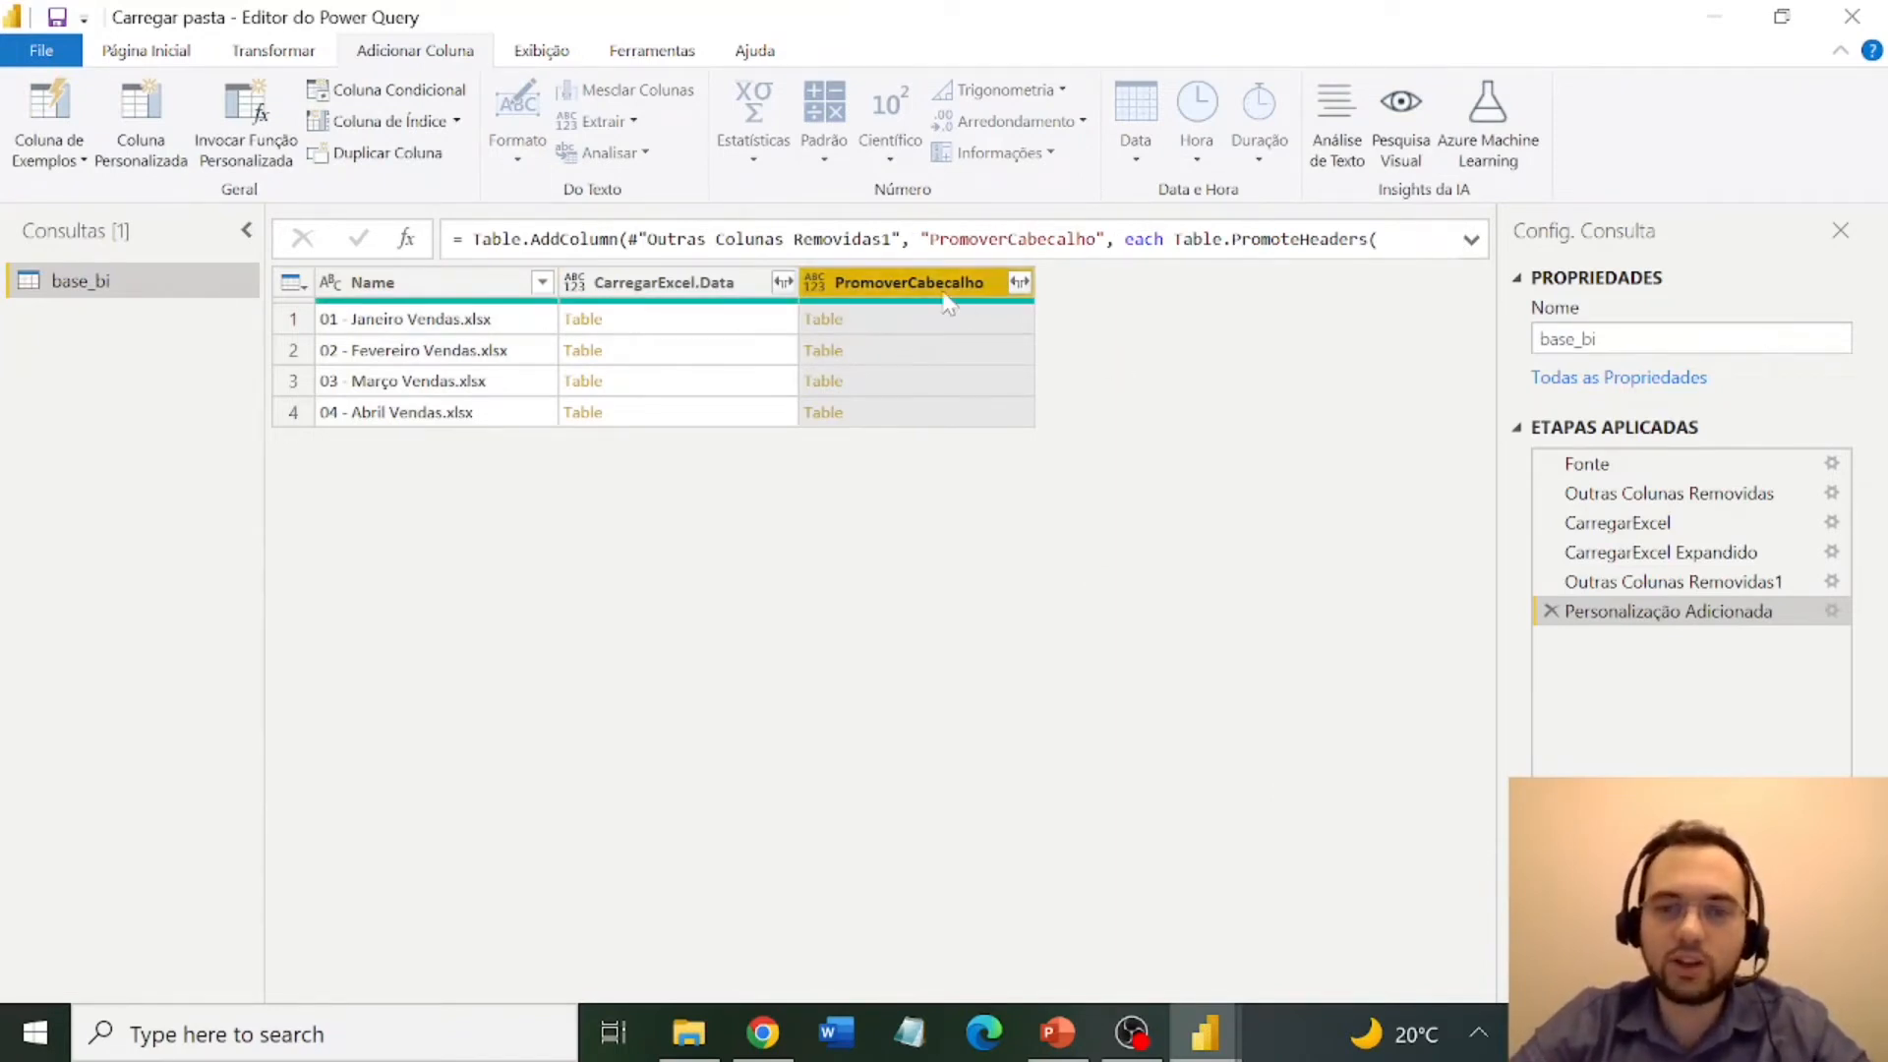
Rename the last applied step of the base_bi query to PromoverCabecalho, reusing the new column's name from its formula.
{"action": "left_click_drag", "start_coordinate": [930, 239], "coordinate": [1098, 239]}
{"action": "key", "text": "ctrl+c"}
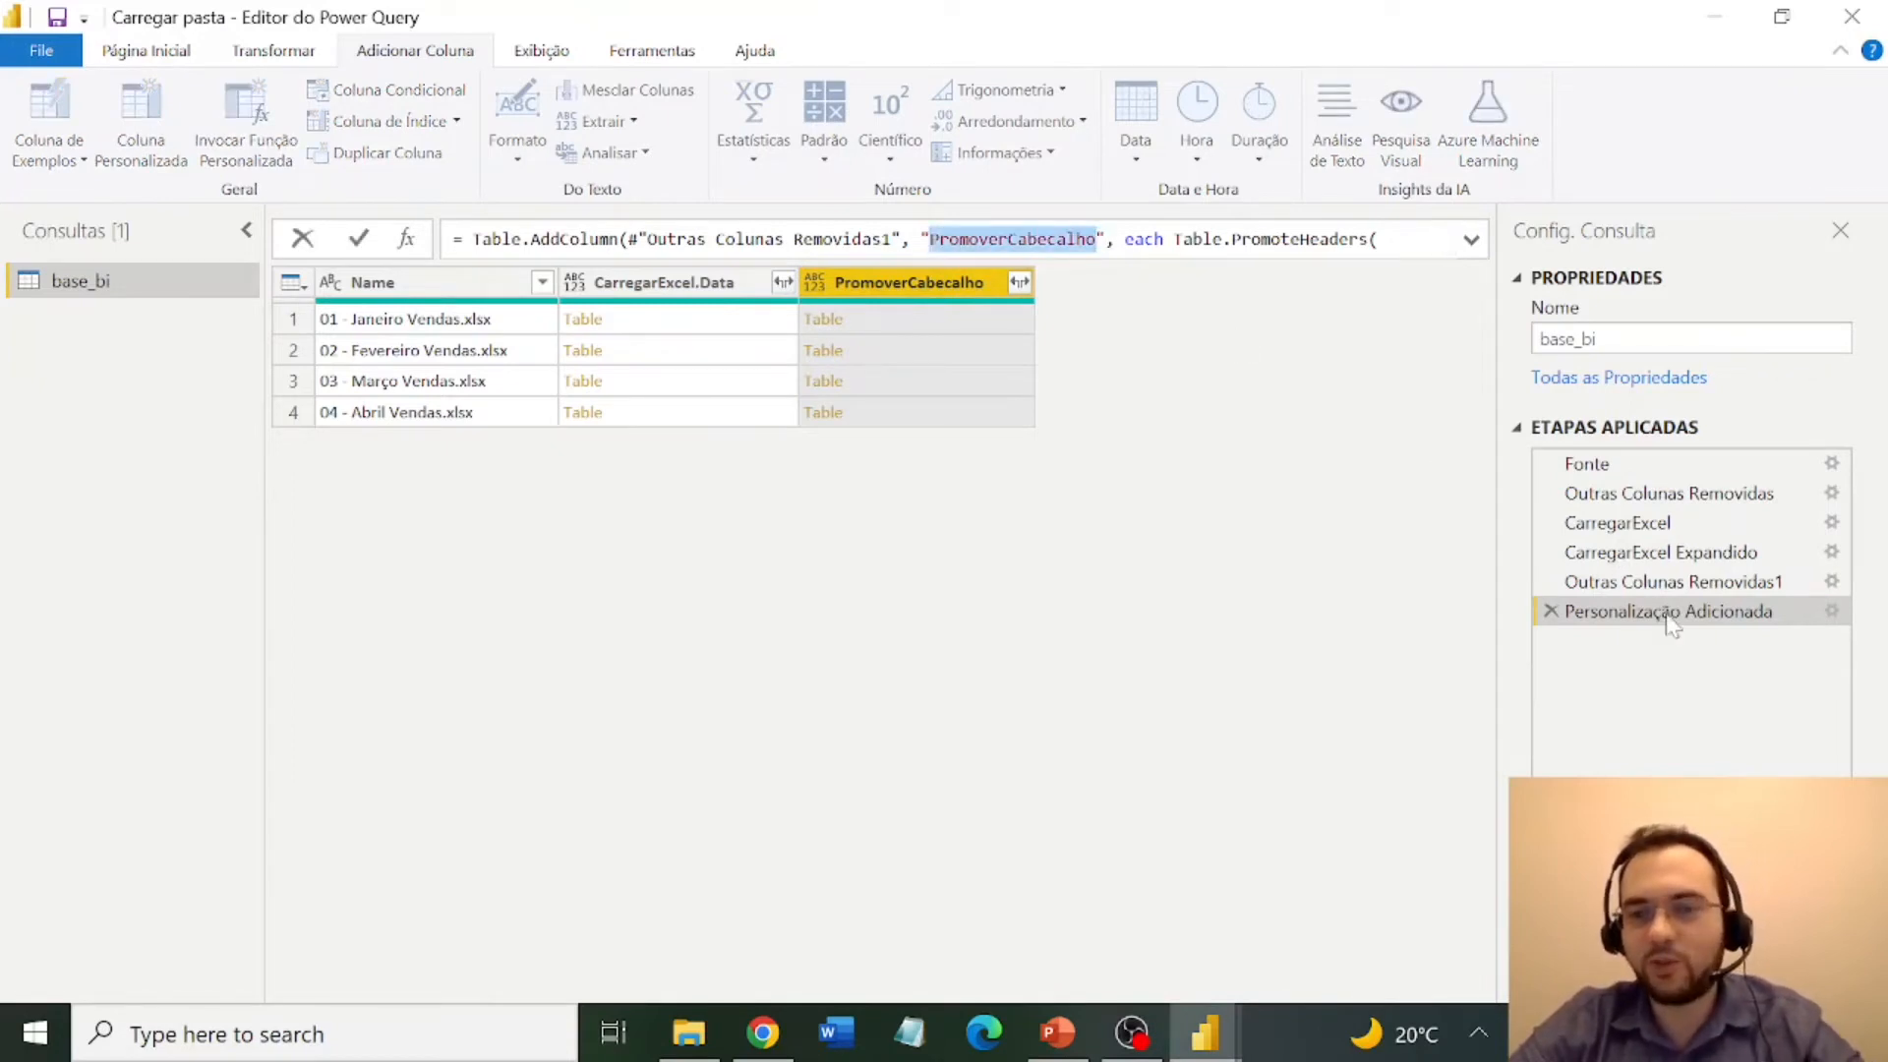
{"action": "right_click", "coordinate": [1669, 613]}
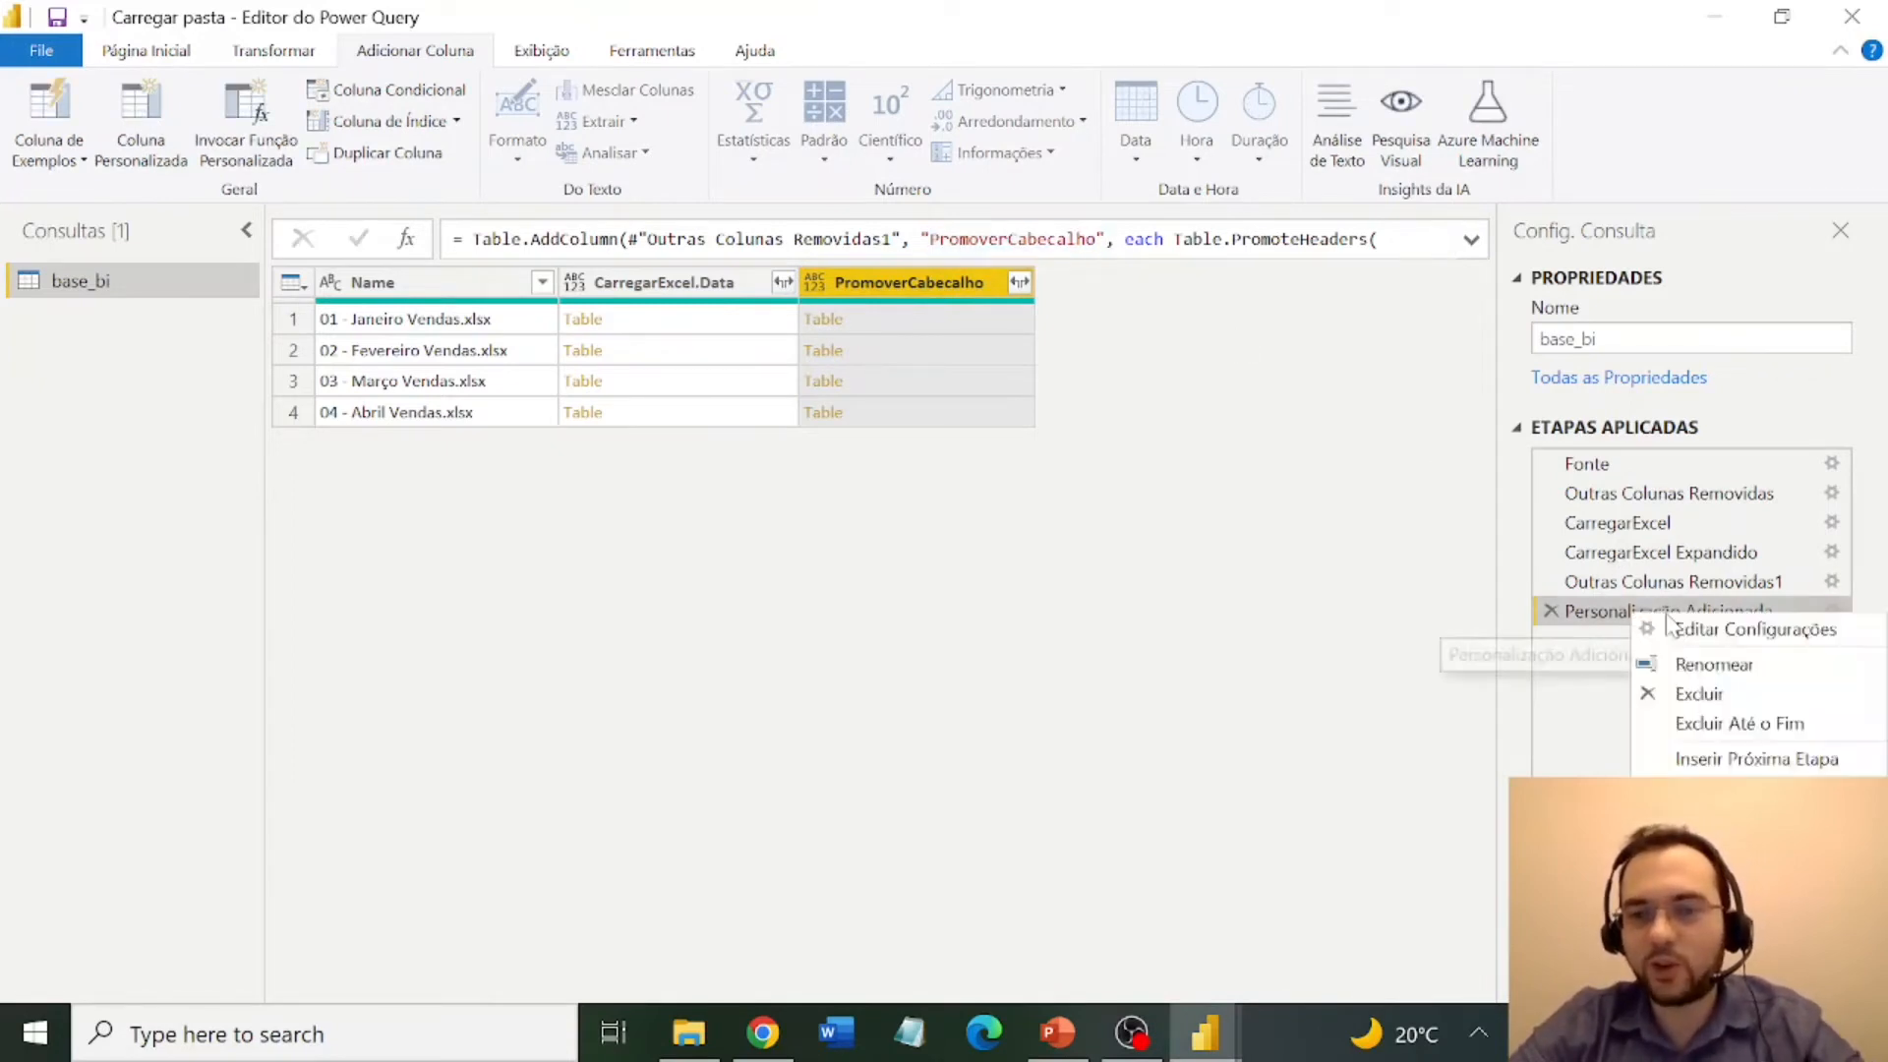
{"action": "left_click", "coordinate": [1711, 665]}
{"action": "key", "text": "ctrl+v"}
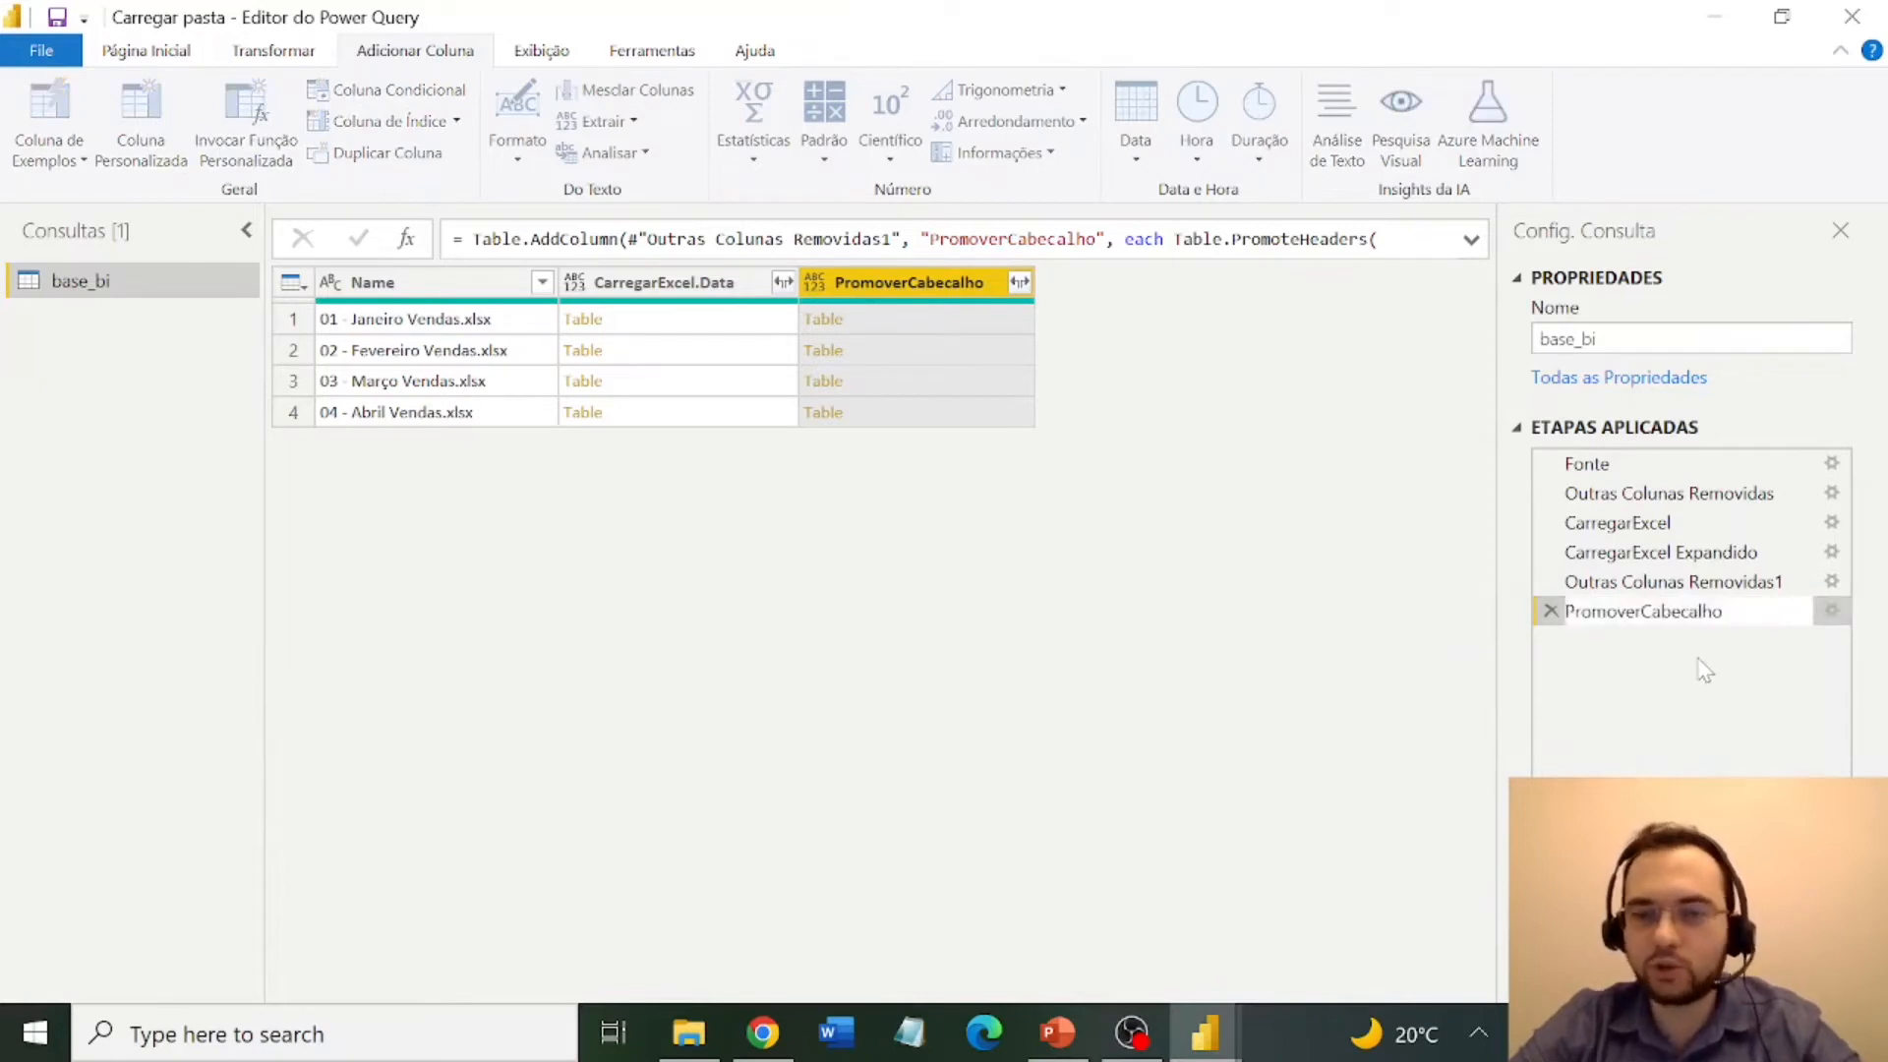
{"action": "key", "text": "Return"}
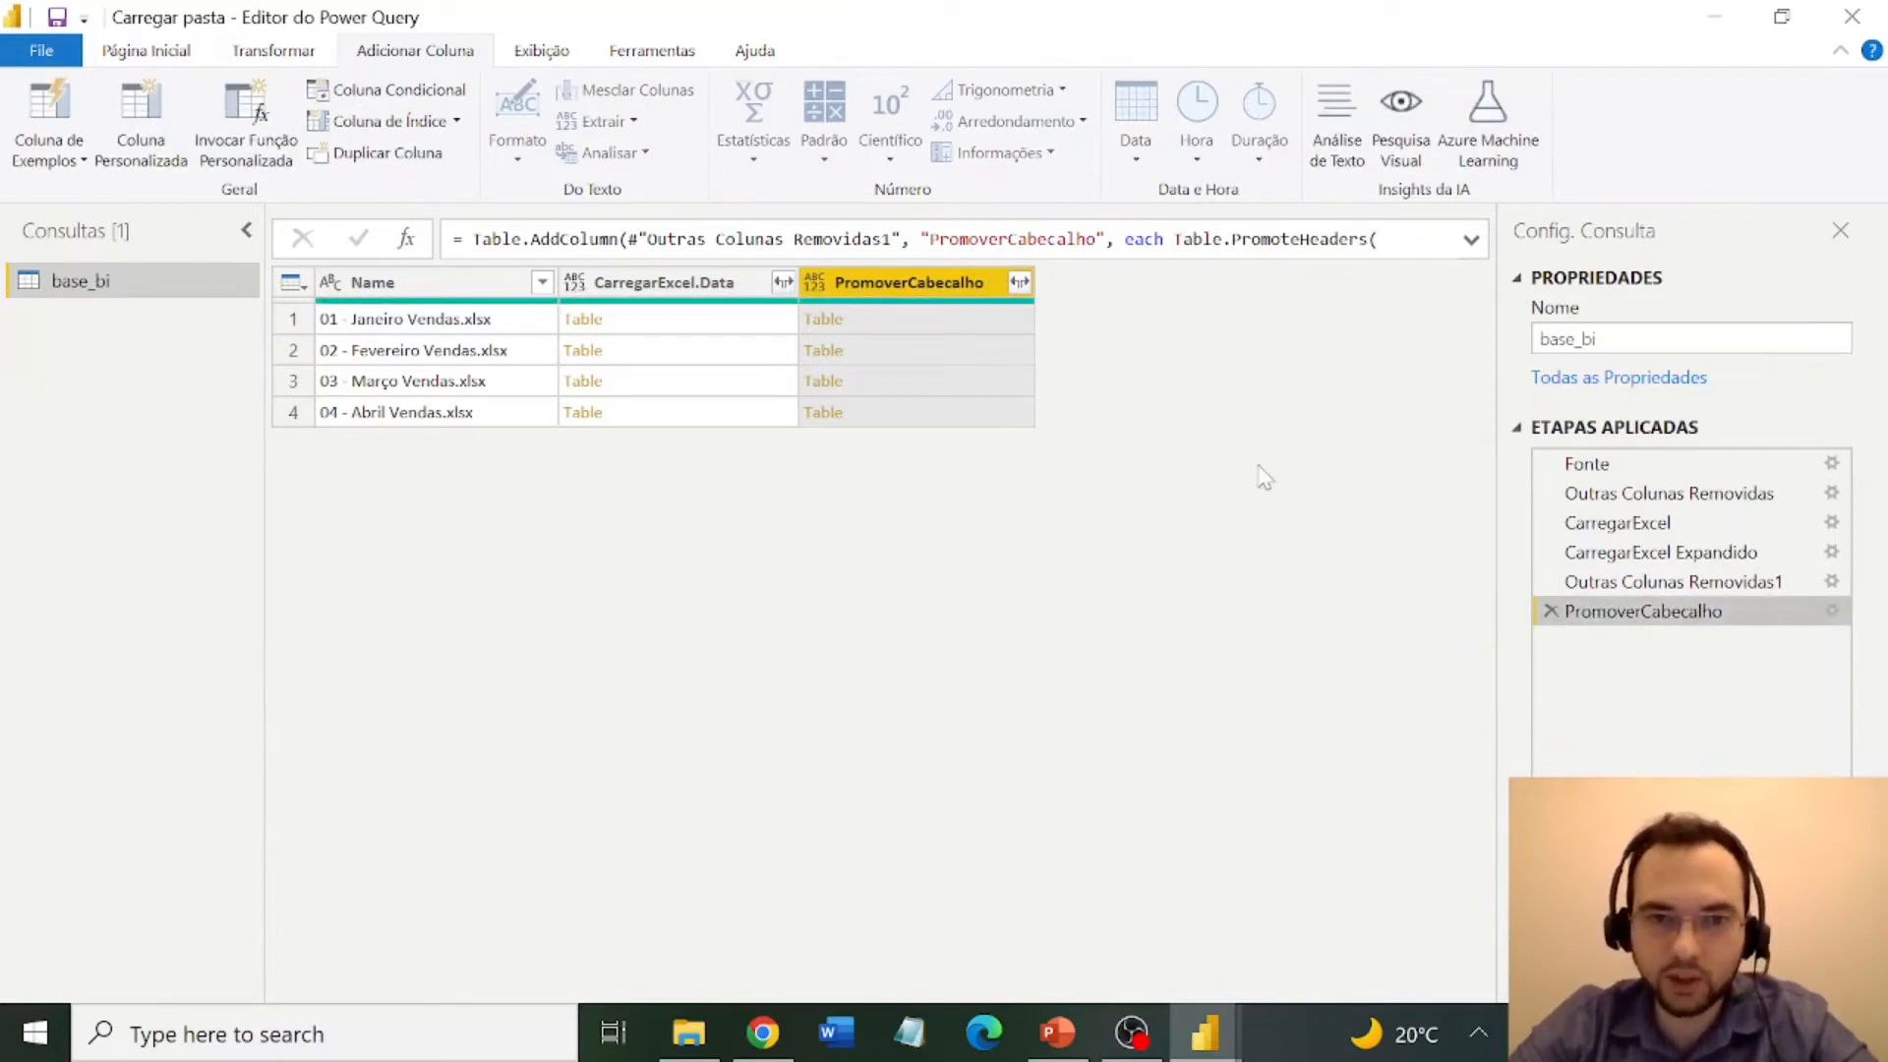
Preview the January table in PromoverCabecalho and expand that column into all its fields without the original name as prefix.
{"action": "left_click", "coordinate": [912, 324]}
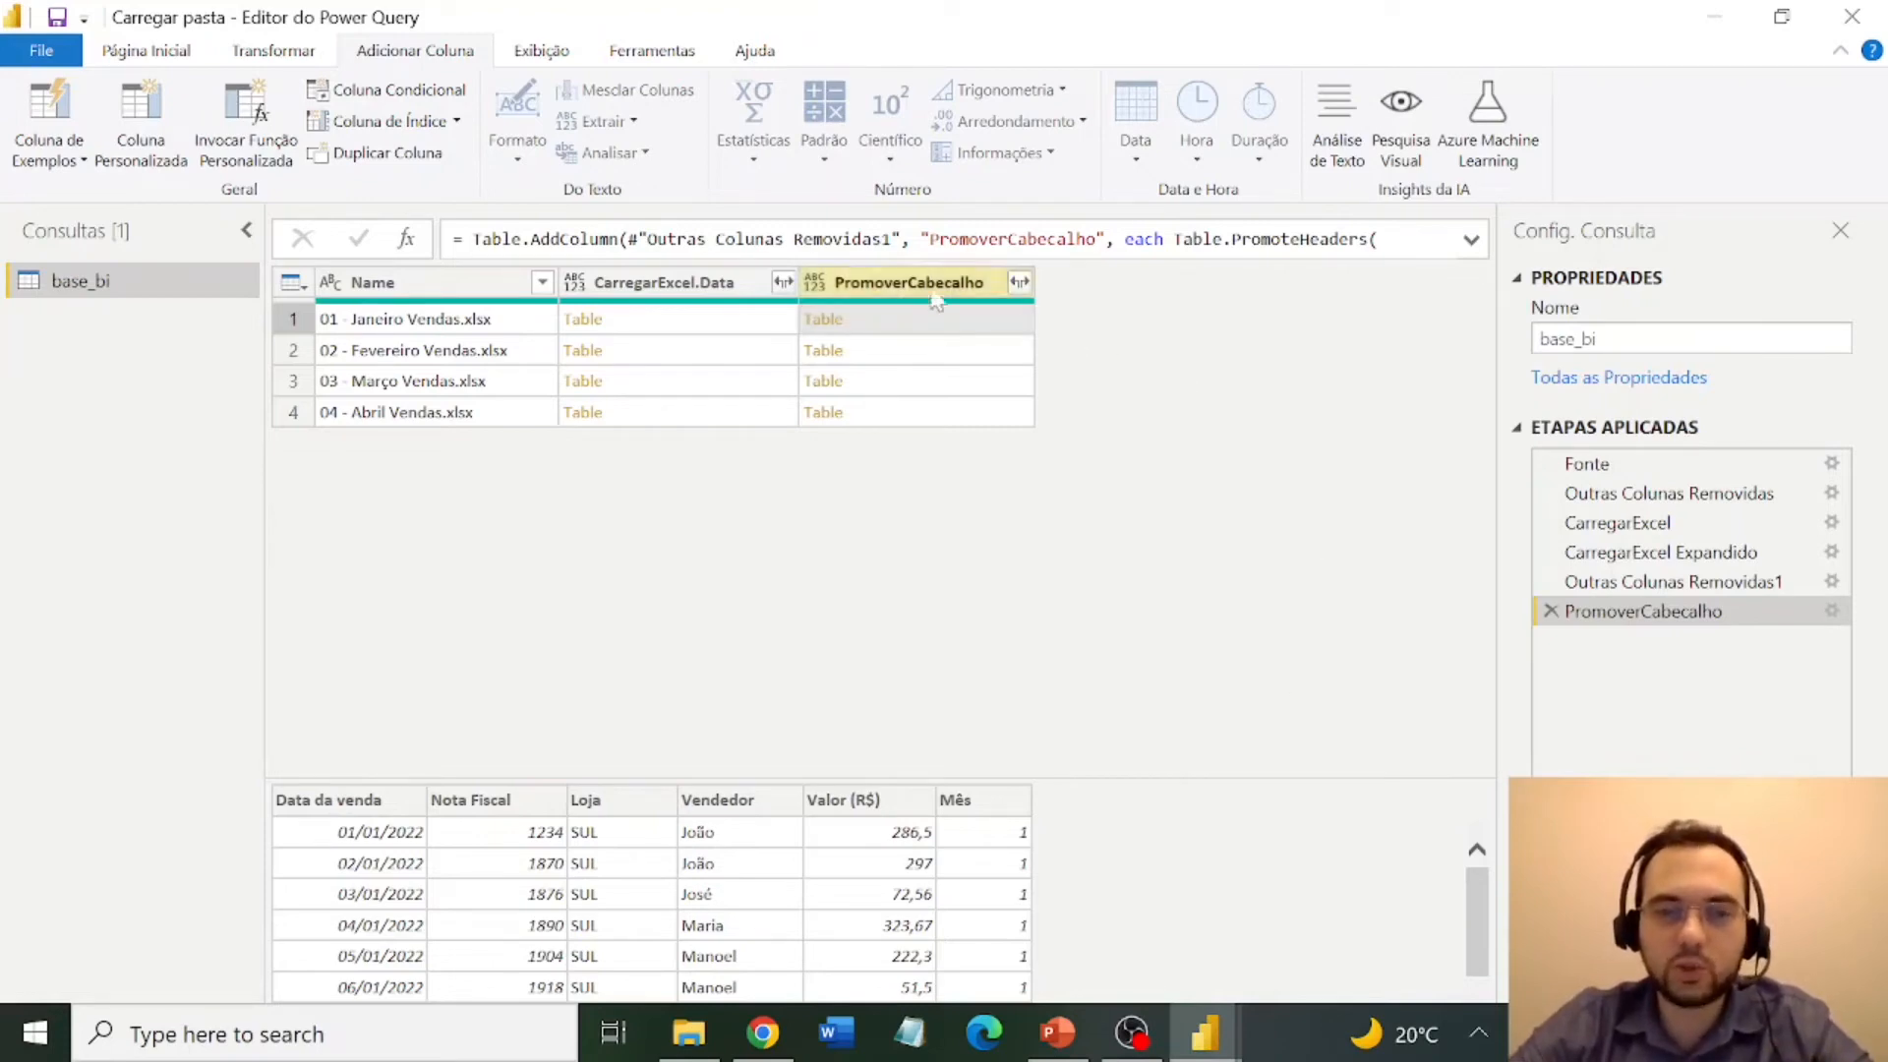
{"action": "left_click", "coordinate": [1018, 284]}
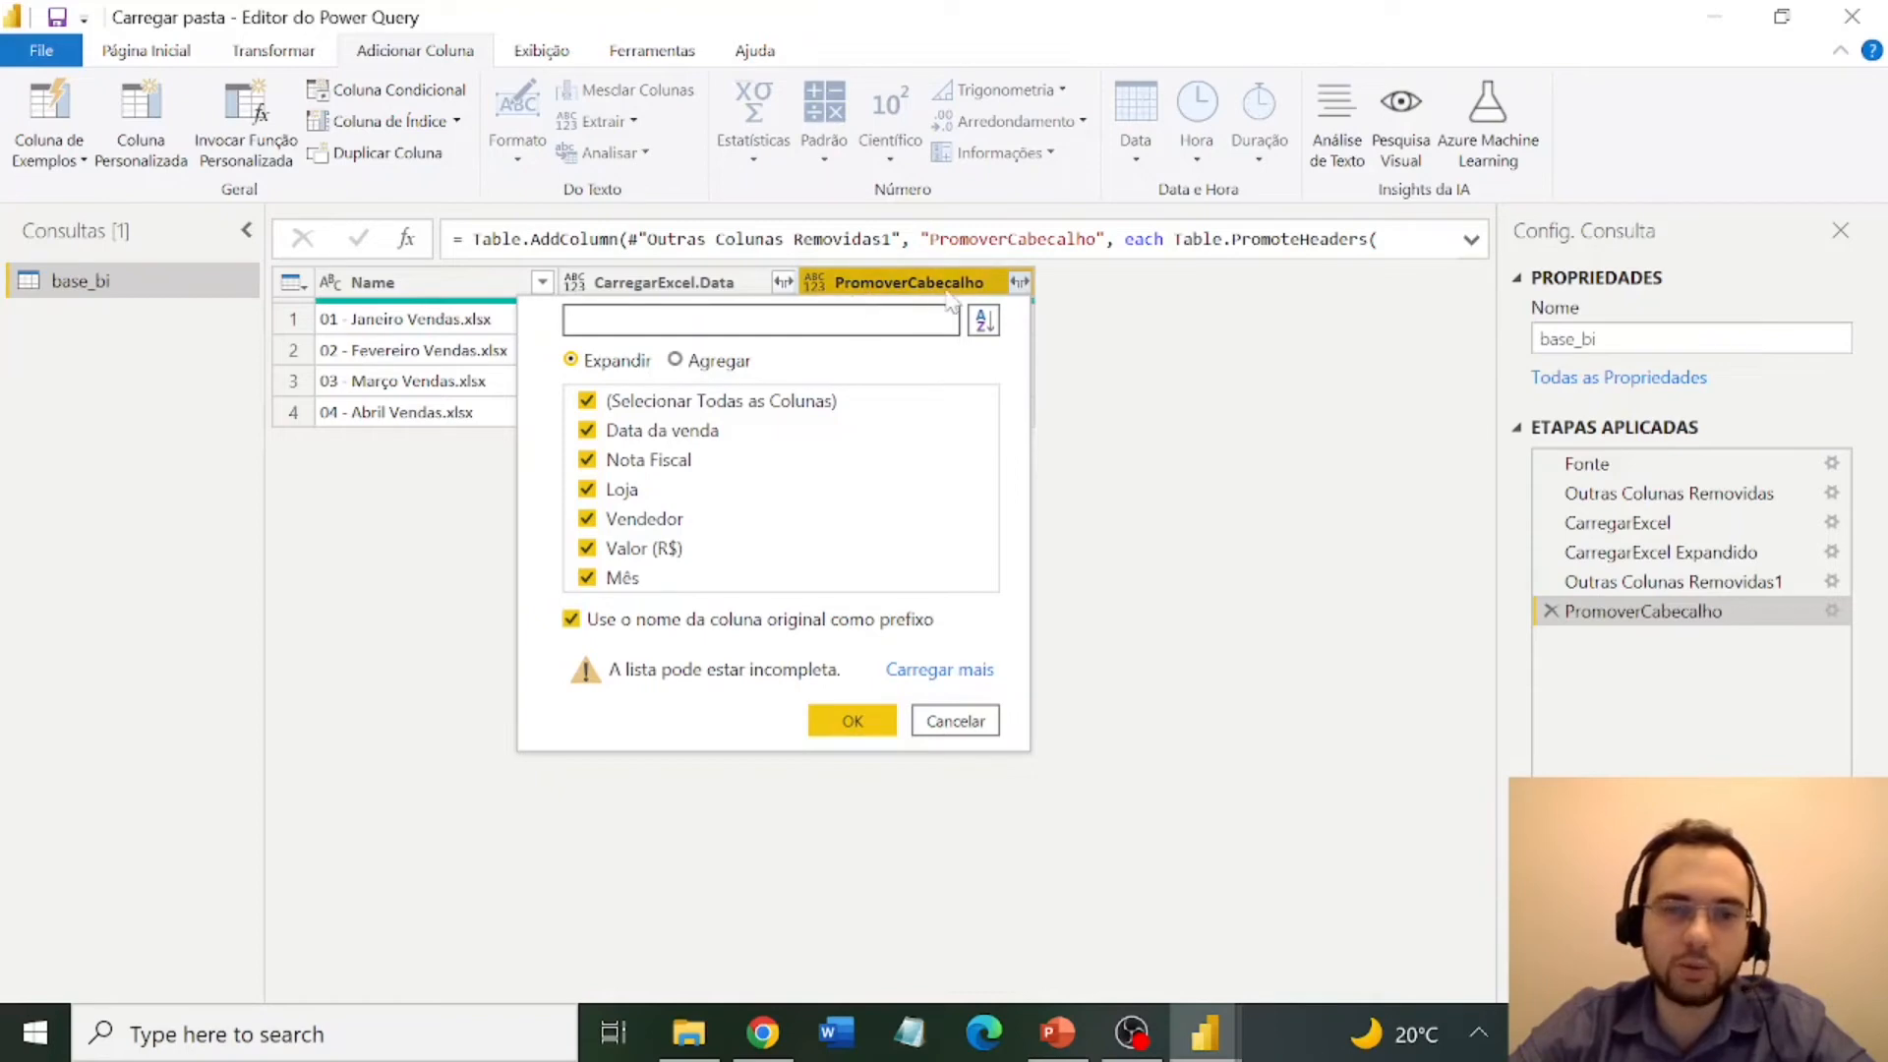
{"action": "left_click", "coordinate": [570, 625]}
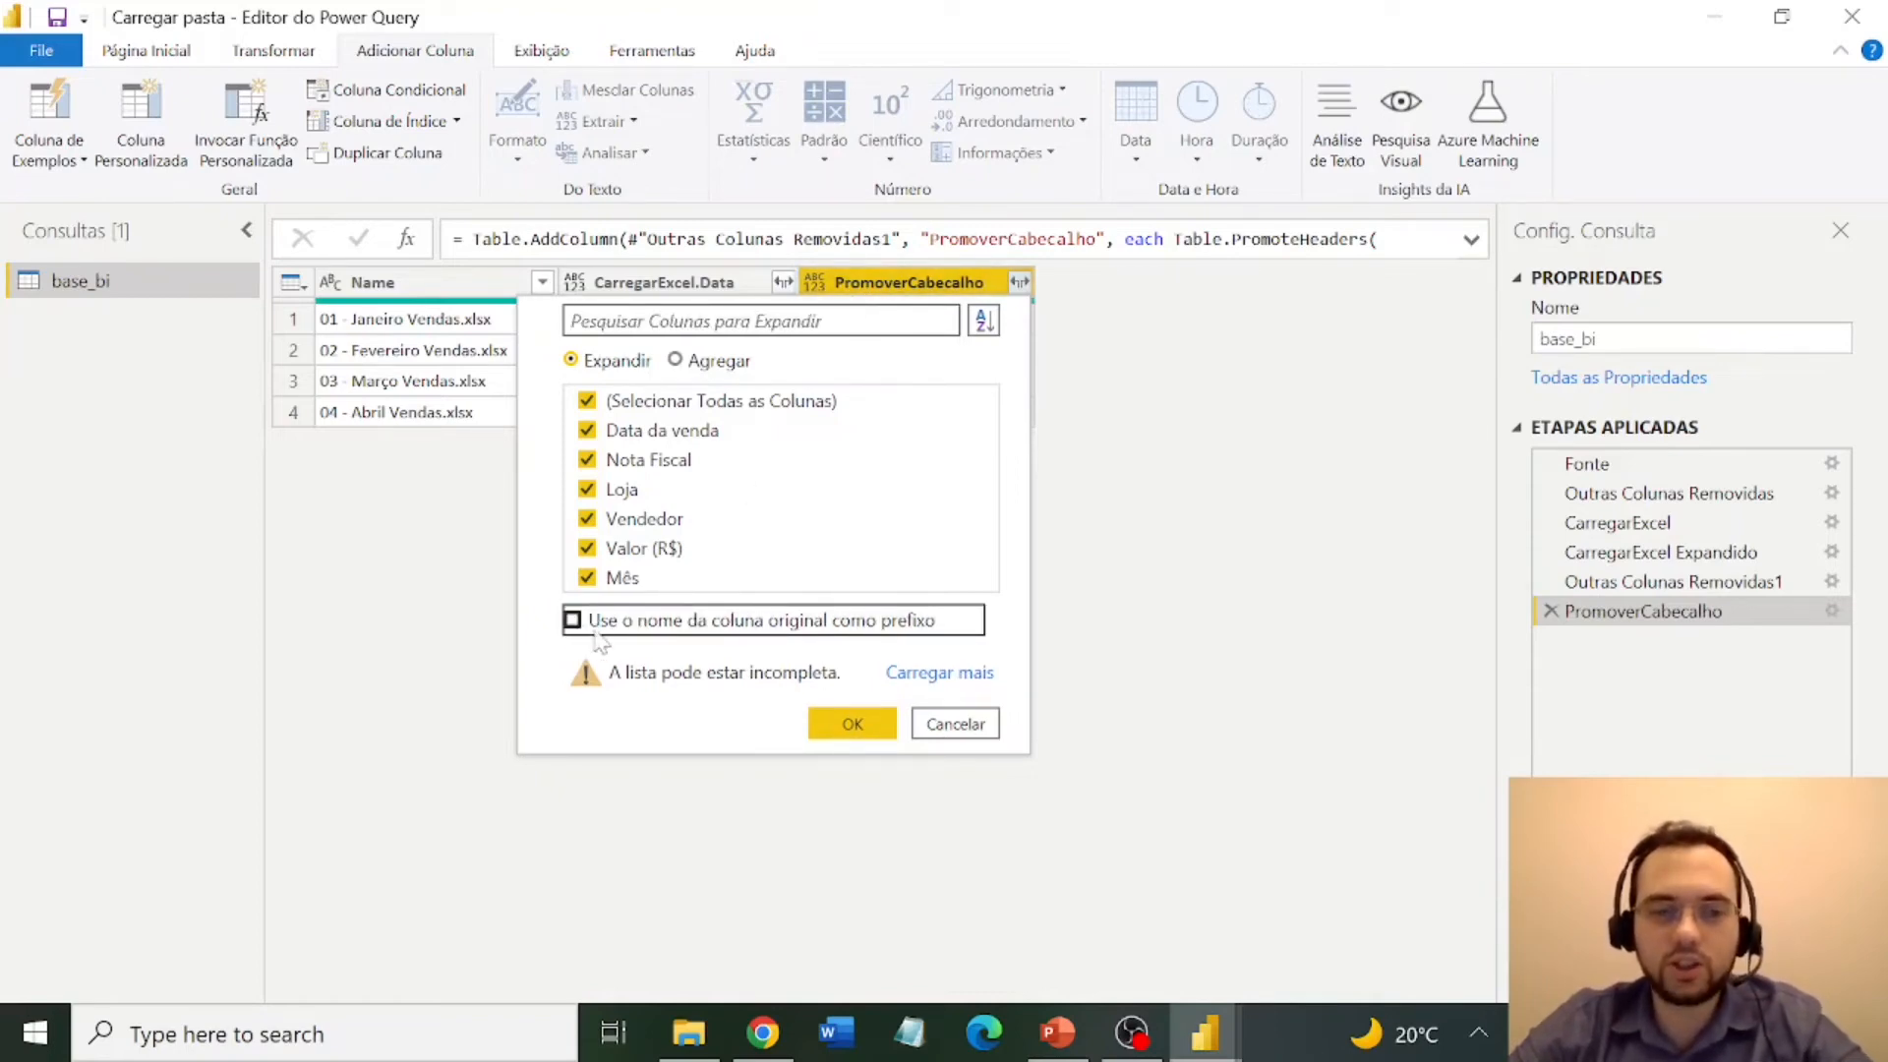
{"action": "left_click", "coordinate": [869, 728]}
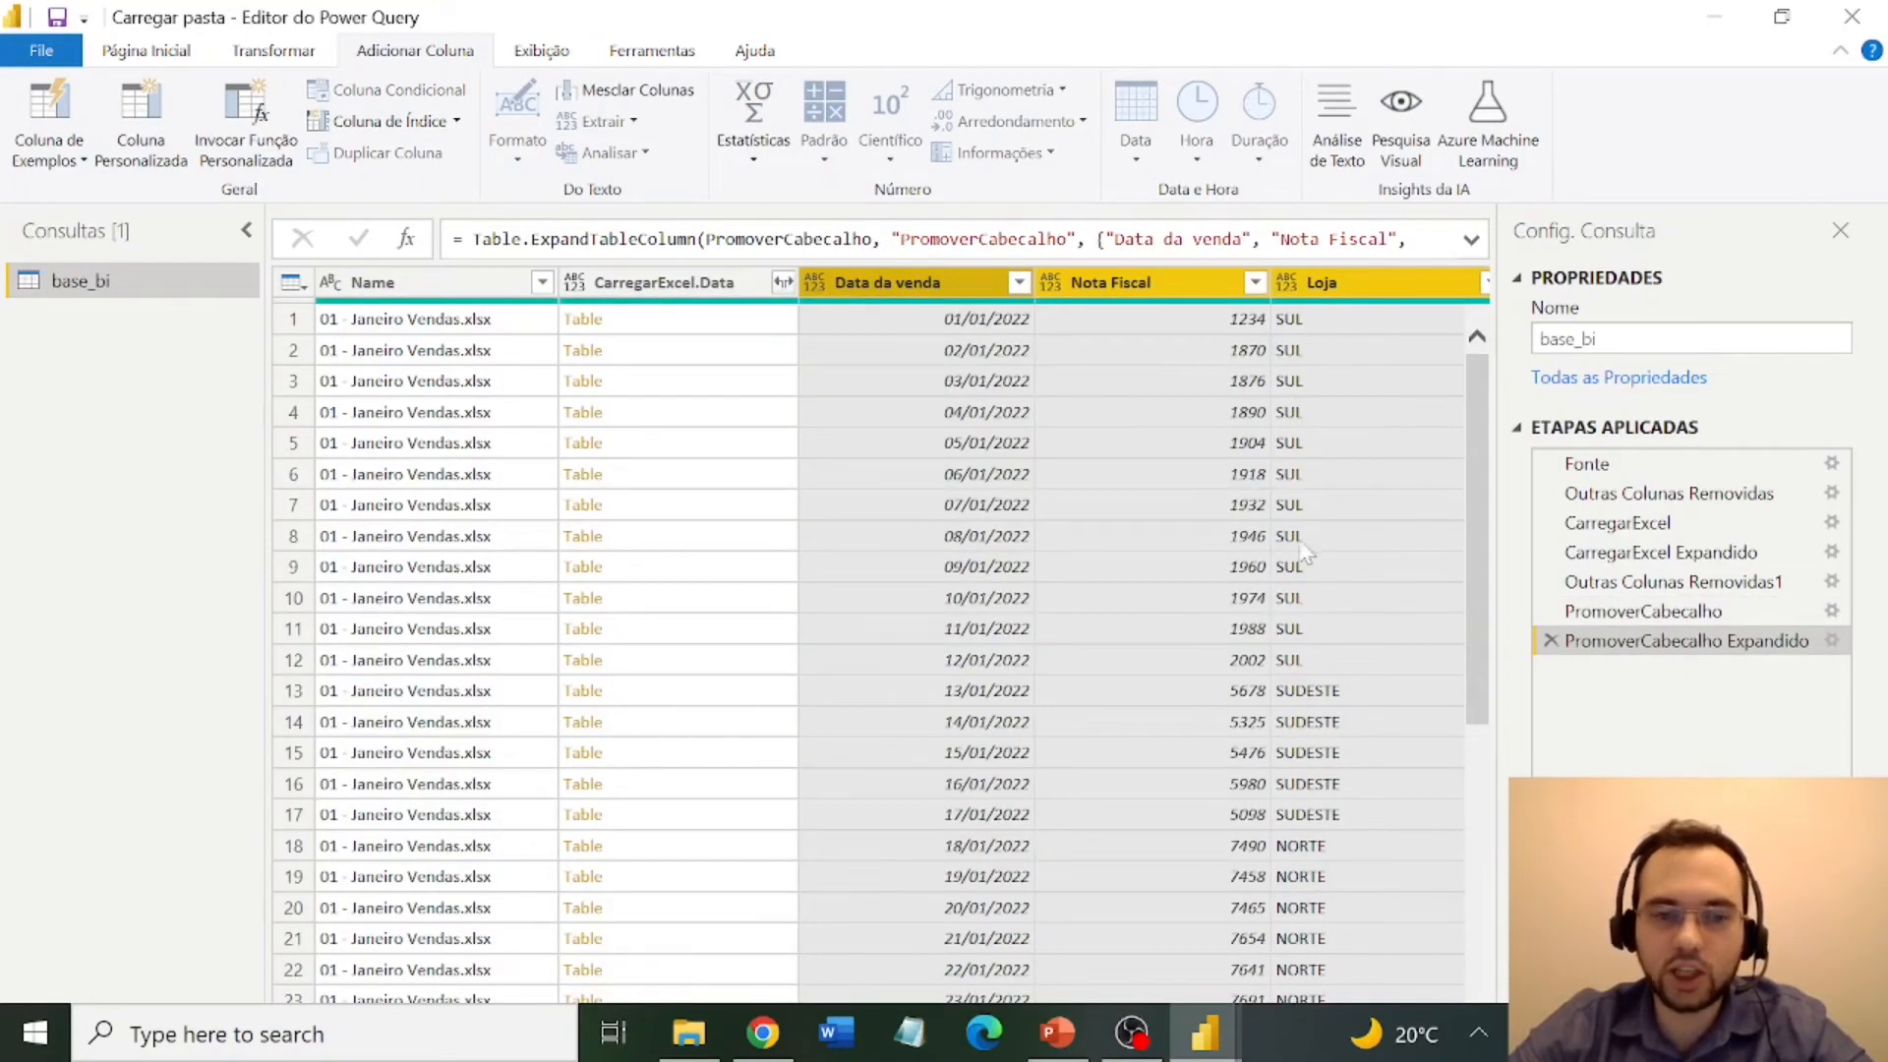
Examine the expanded rows and columns from Name to Mês, and the file names available in the Name column's filter.
{"action": "scroll", "coordinate": [1286, 639], "scroll_direction": "down", "scroll_amount": 5}
{"action": "scroll", "coordinate": [1286, 639], "scroll_direction": "up", "scroll_amount": 5}
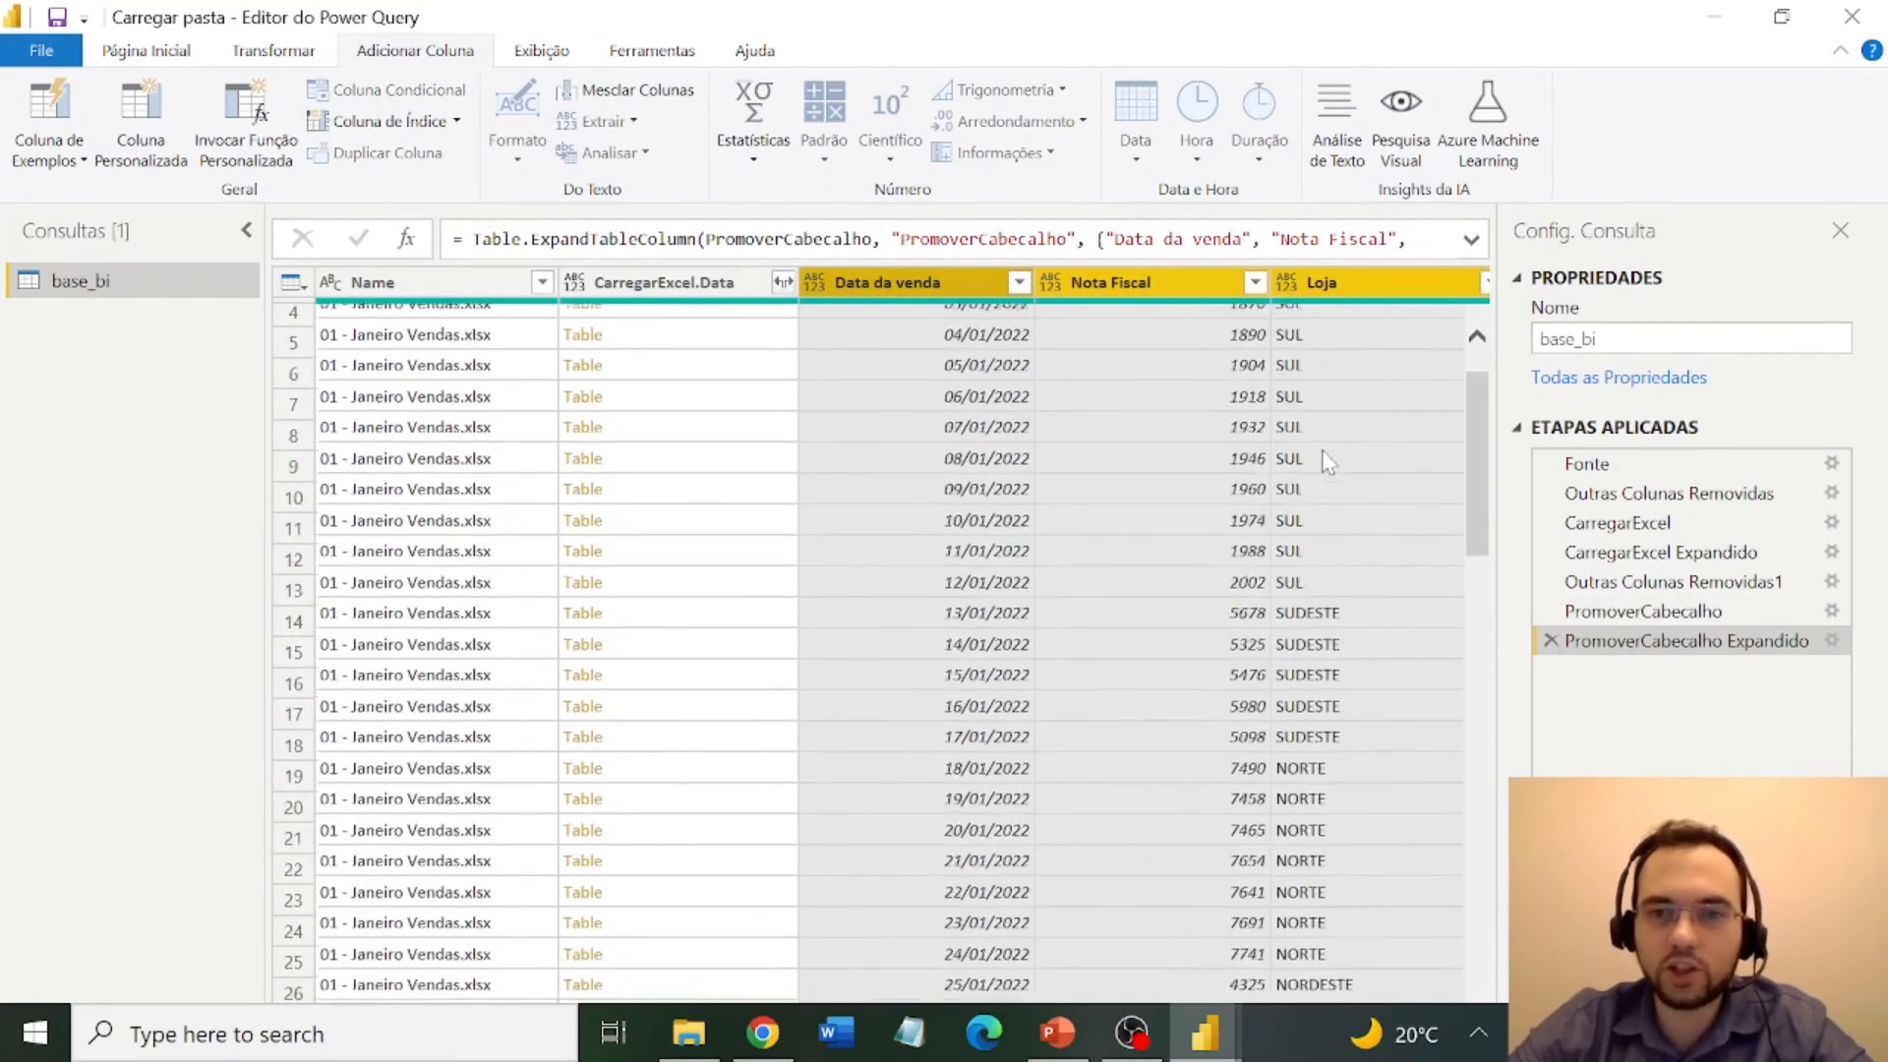
{"action": "left_click", "coordinate": [1251, 488]}
{"action": "key", "text": "Right"}
{"action": "key", "text": "Right"}
{"action": "key", "text": "Right"}
{"action": "key", "text": "Right"}
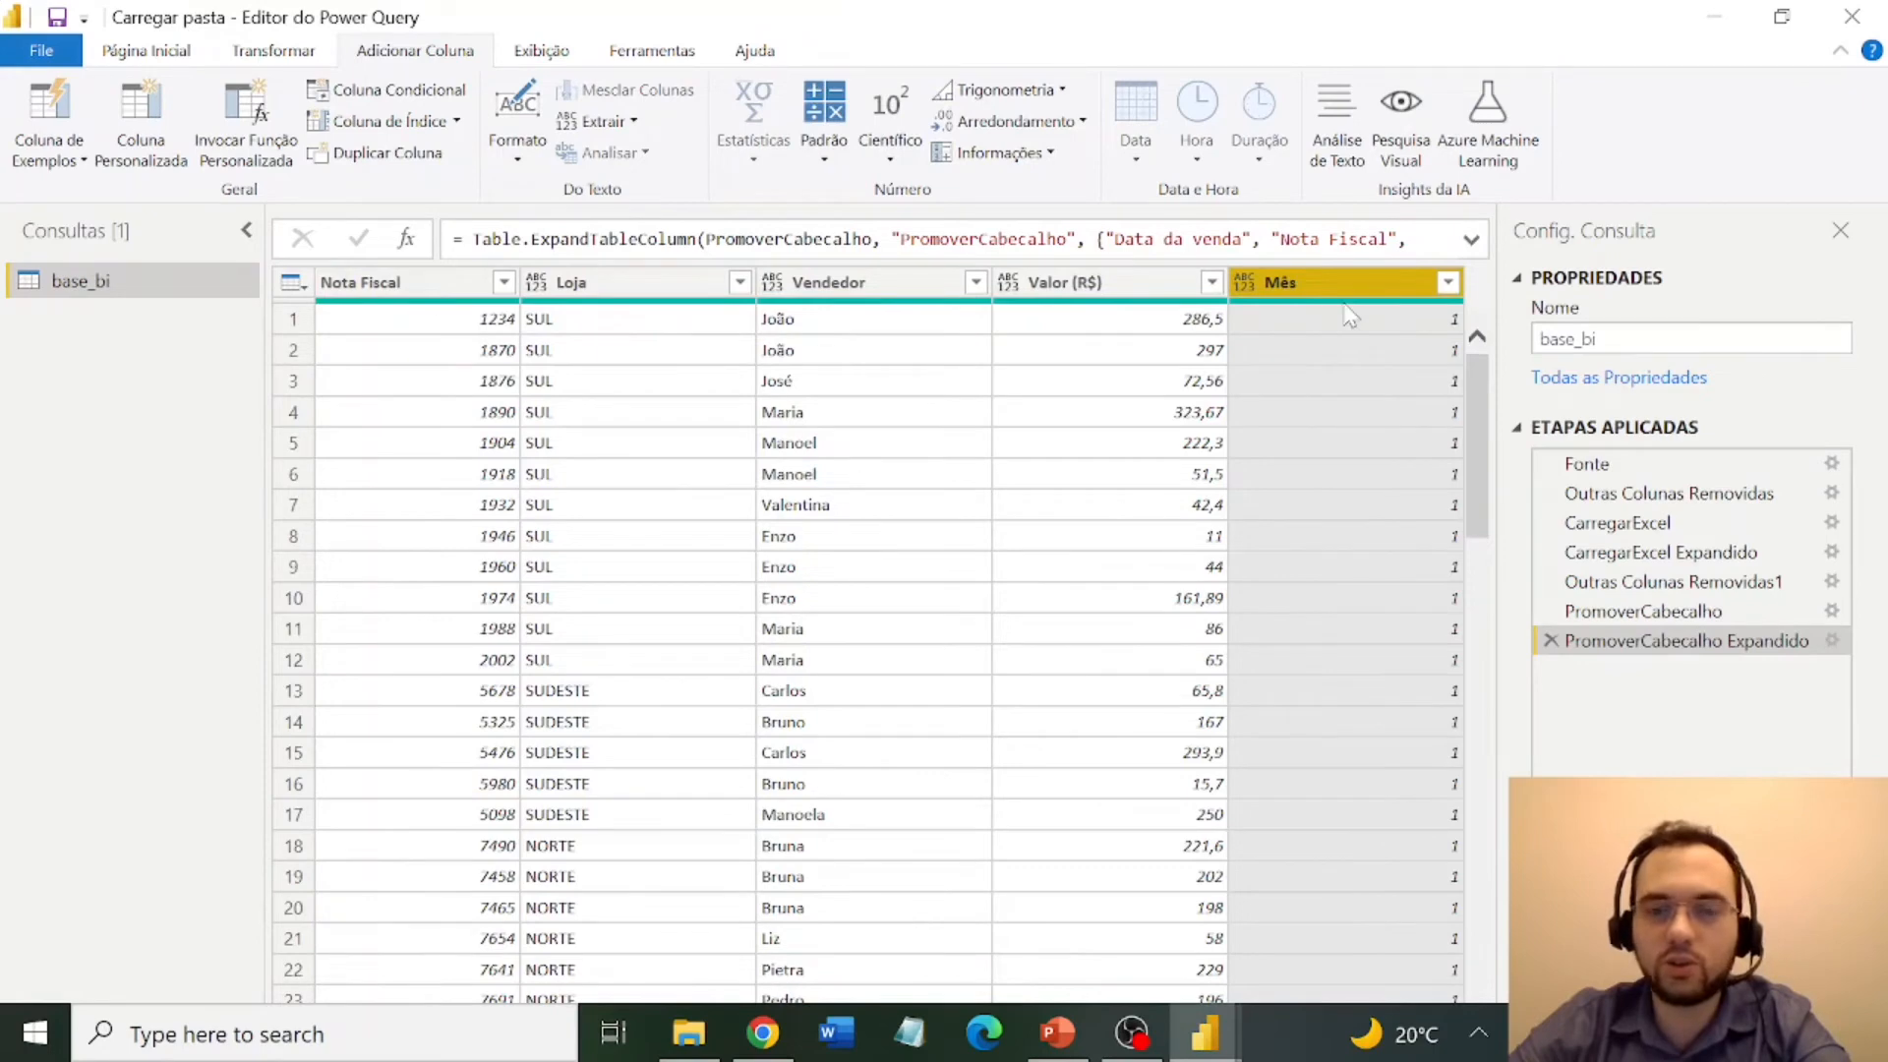
{"action": "key", "text": "Left"}
{"action": "key", "text": "Left"}
{"action": "key", "text": "Left"}
{"action": "mouse_move", "coordinate": [1348, 310]}
{"action": "key", "text": "Left"}
{"action": "key", "text": "Left"}
{"action": "key", "text": "Left"}
{"action": "key", "text": "Left"}
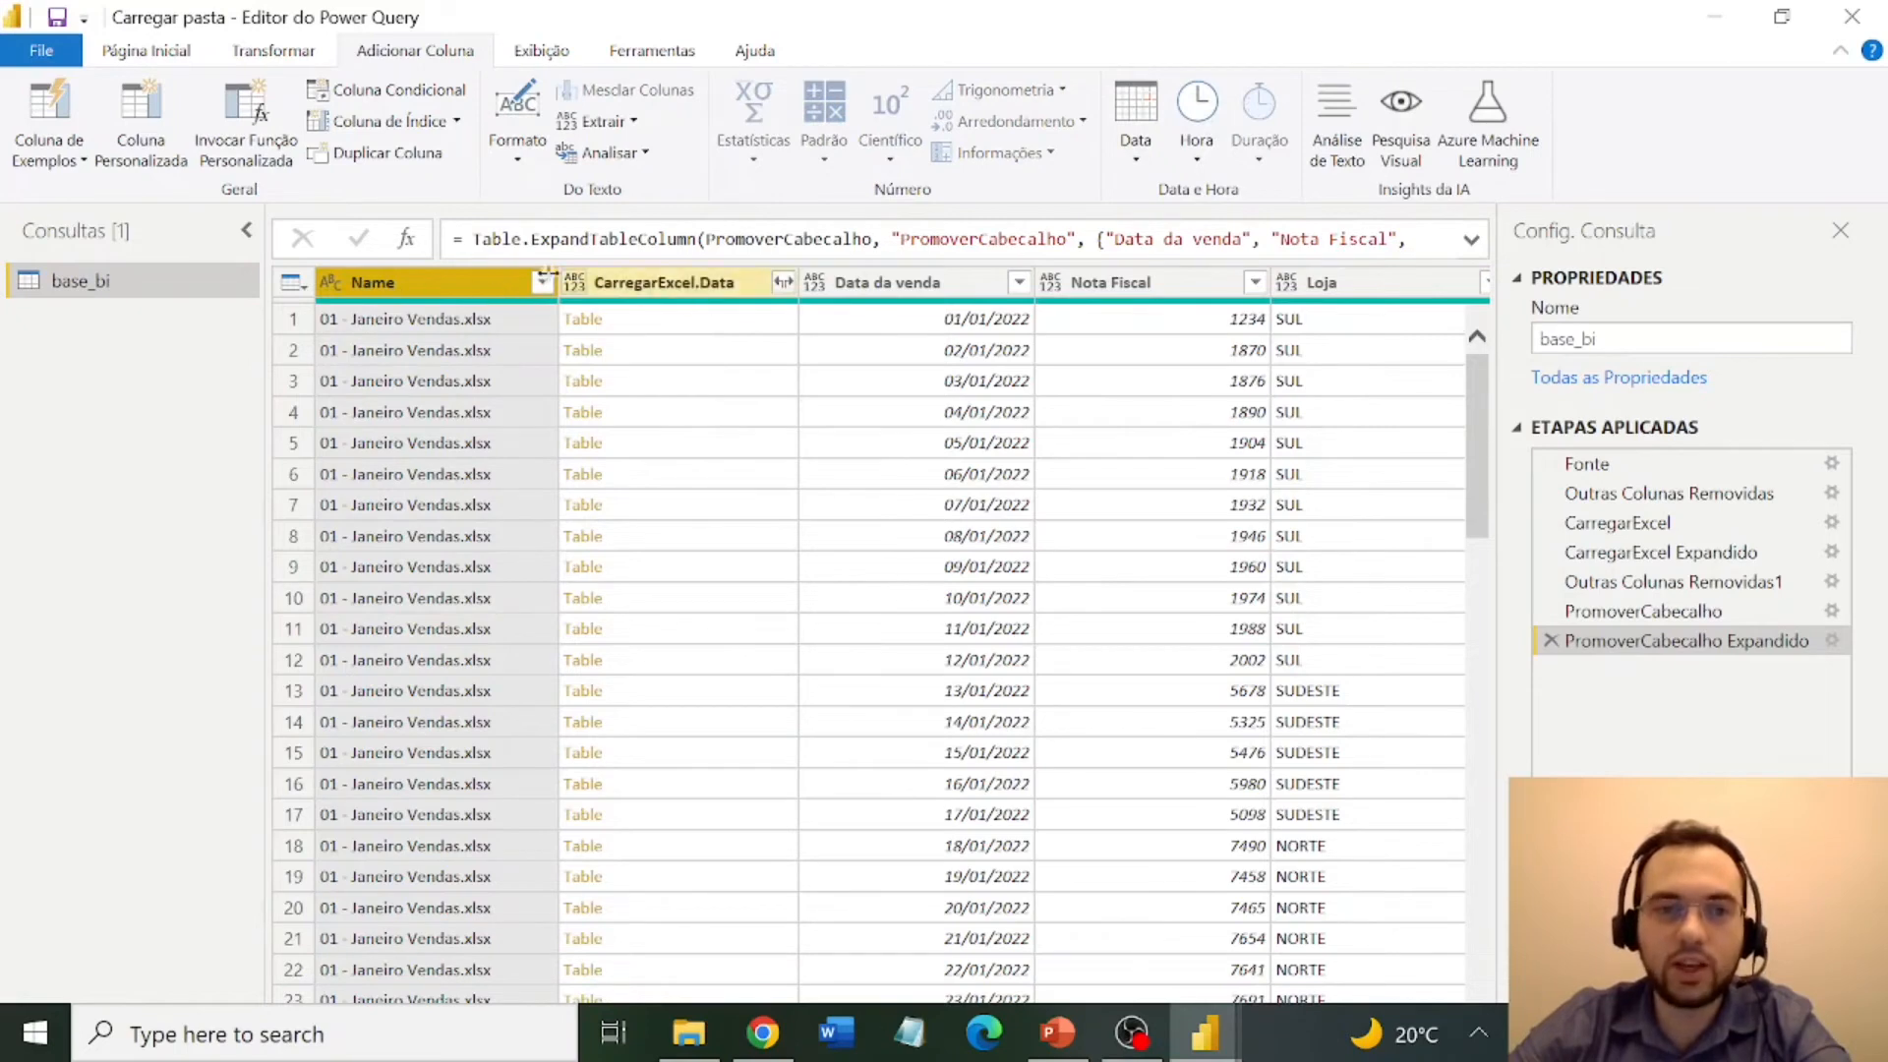
{"action": "left_click", "coordinate": [944, 293], "text": "ctrl"}
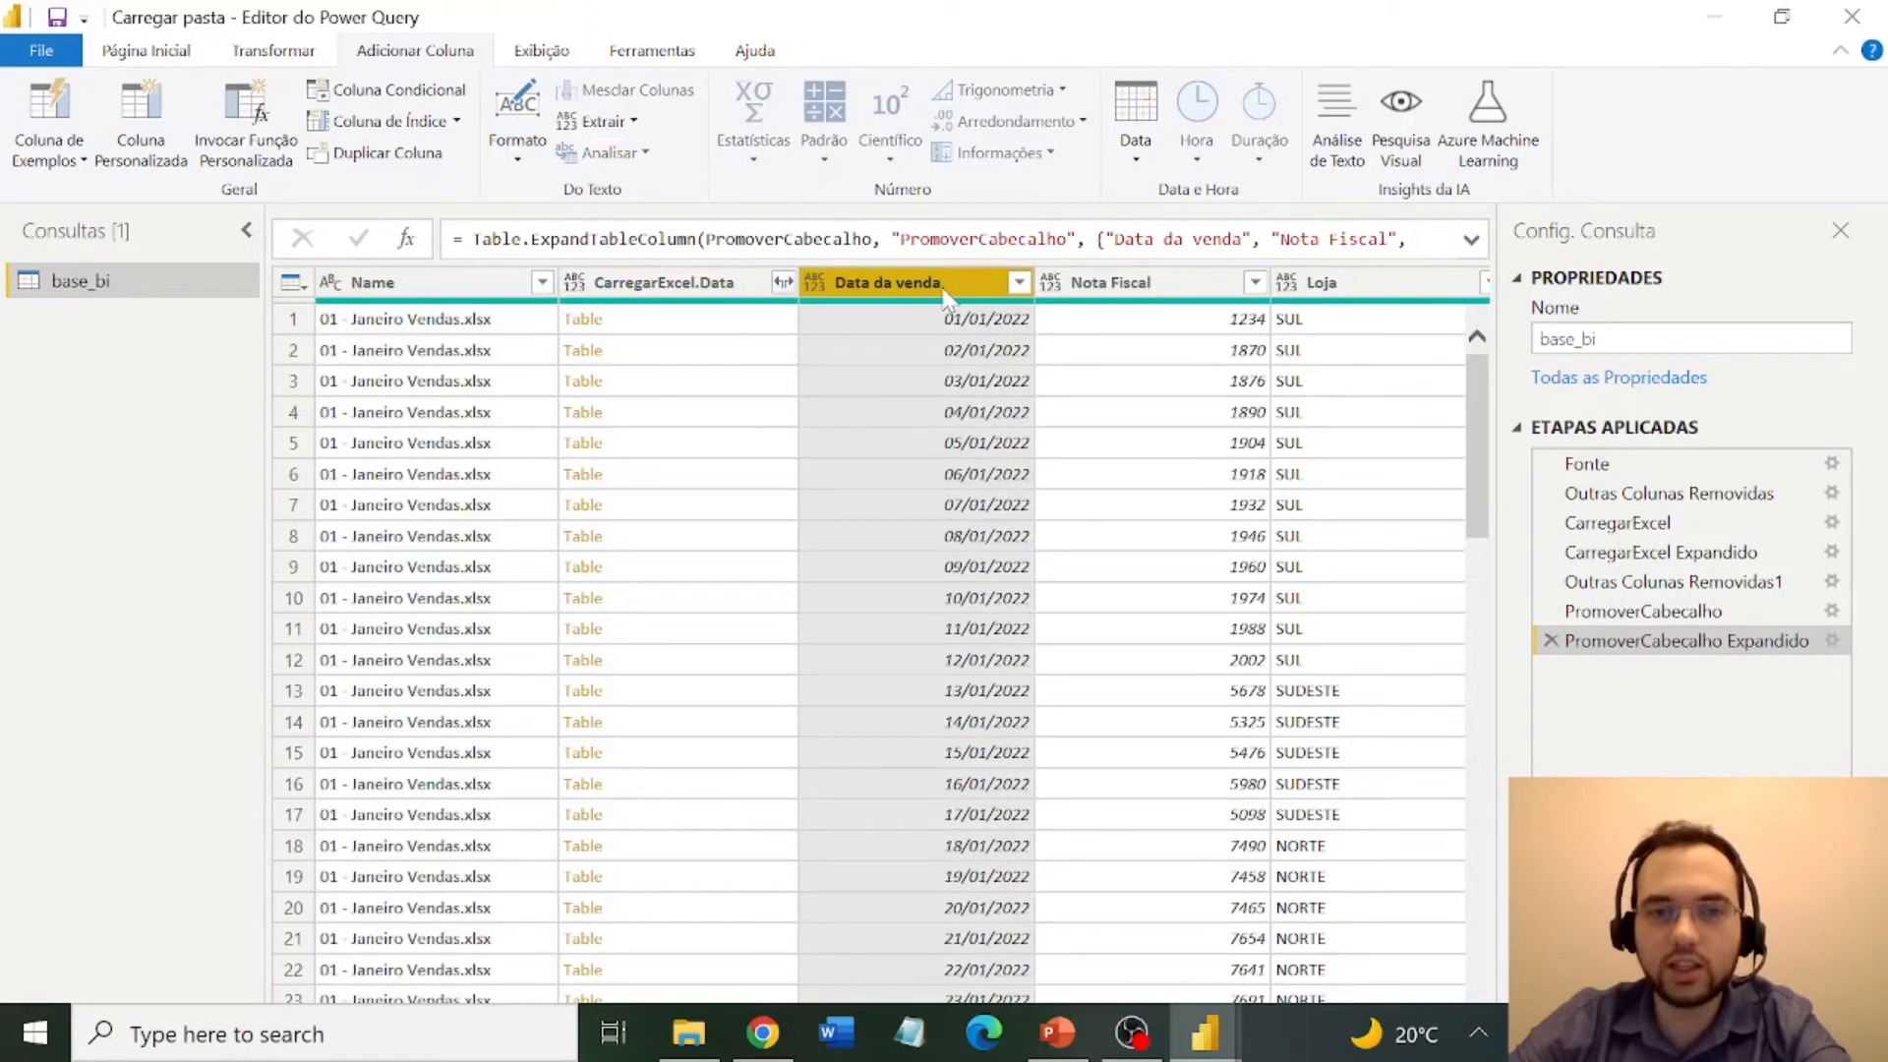
{"action": "left_click", "coordinate": [541, 284]}
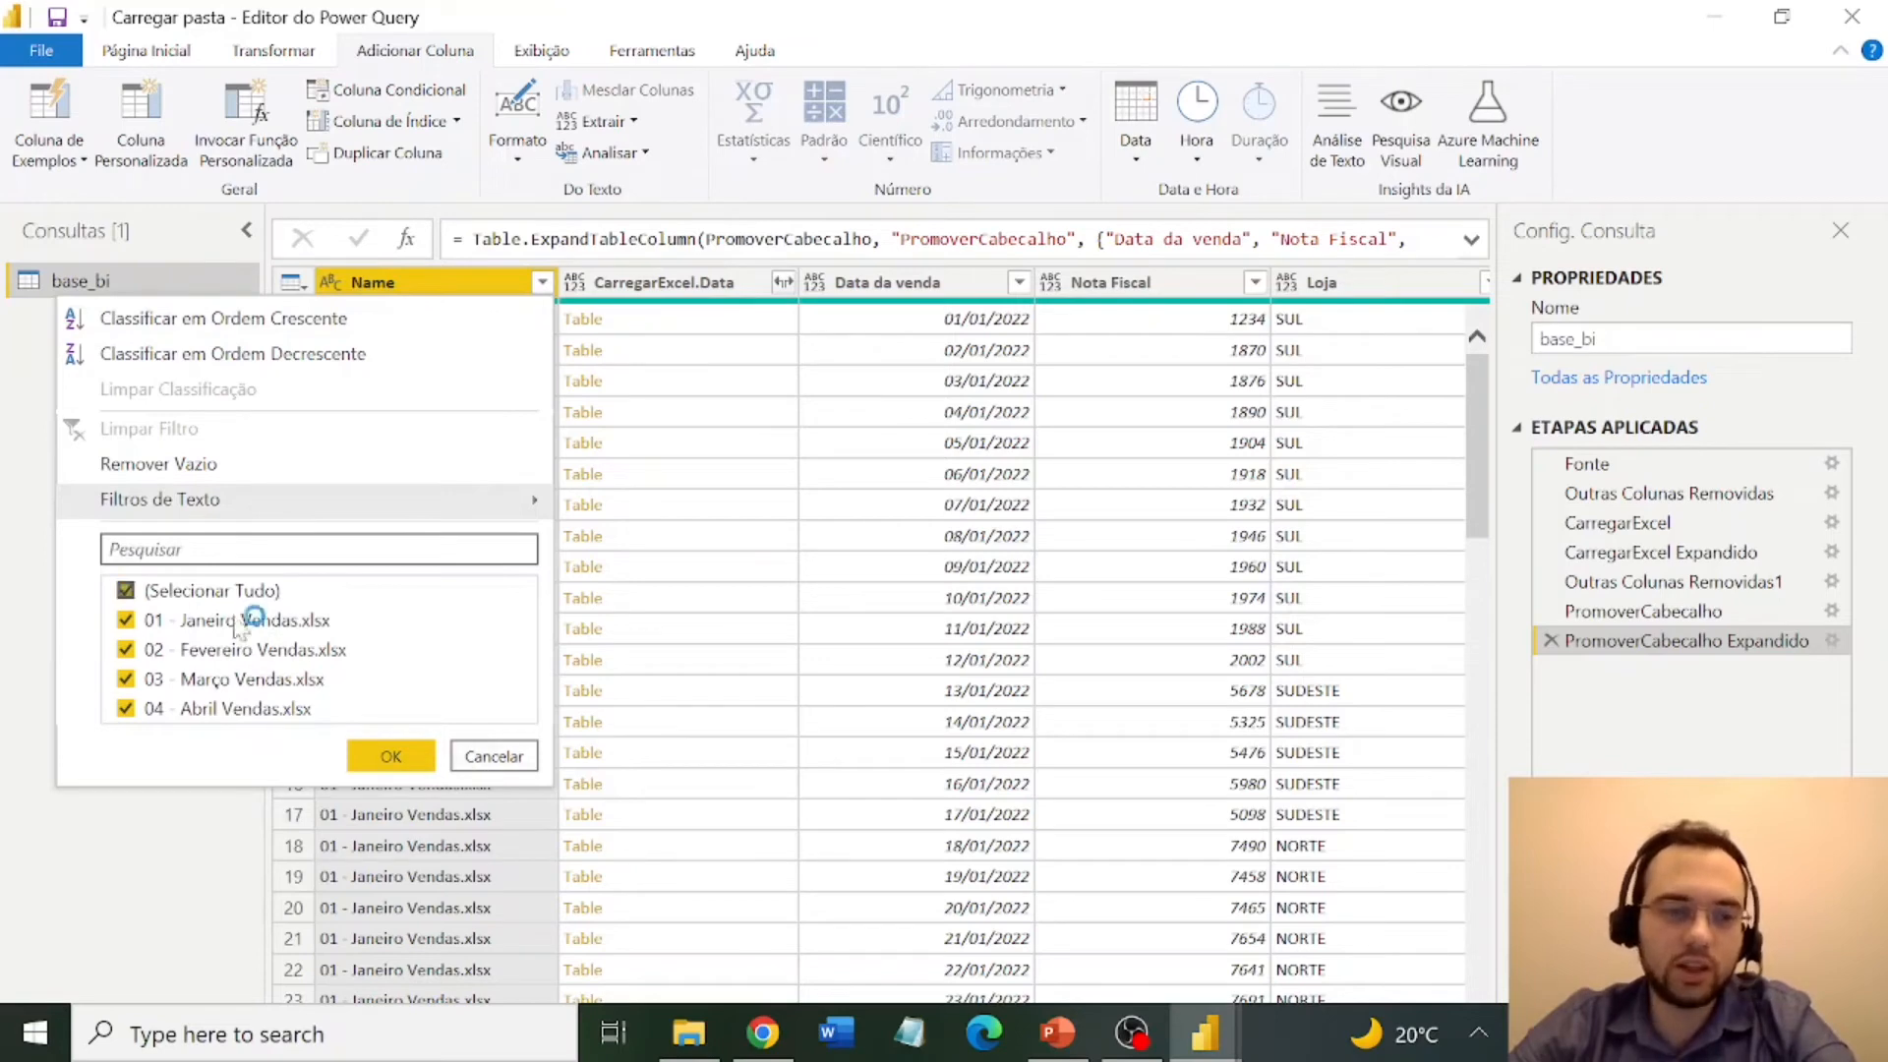
{"action": "left_click", "coordinate": [492, 757]}
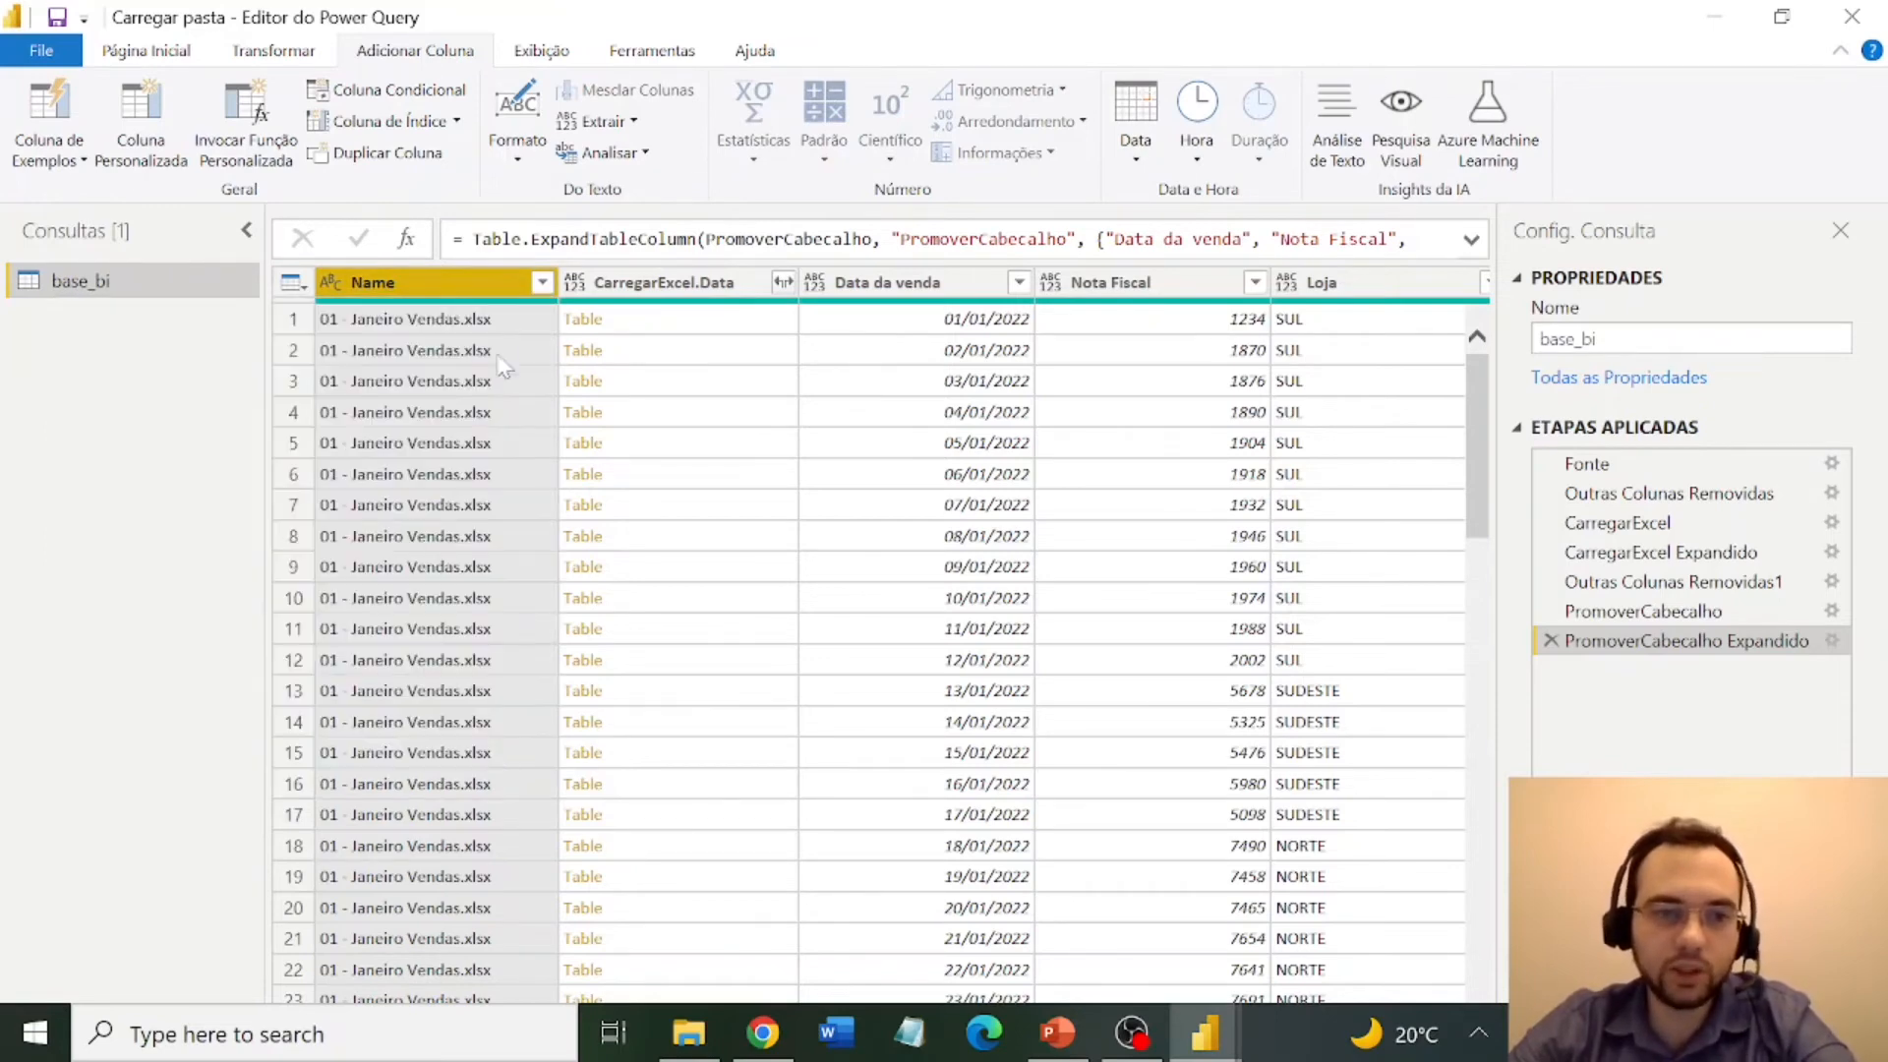
Remove the Name and CarregarExcel.Data columns from the base_bi query.
{"action": "left_click", "coordinate": [669, 285]}
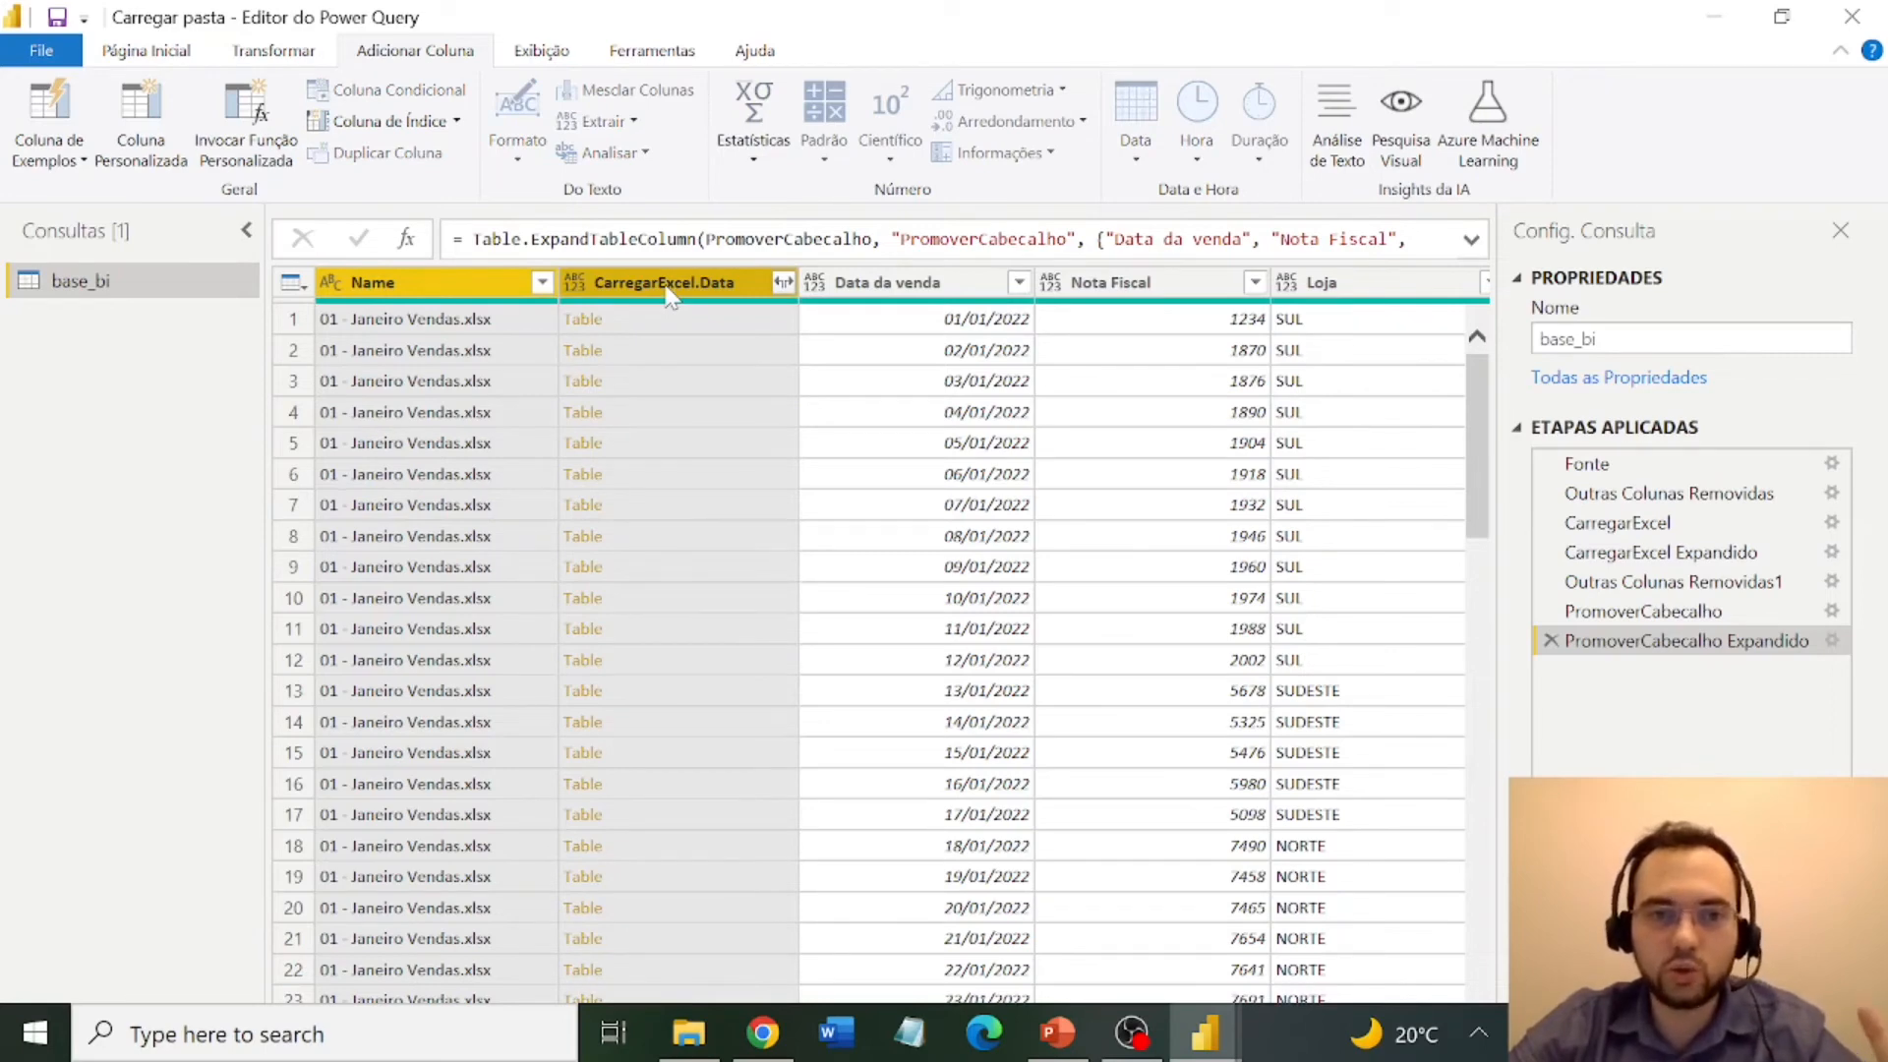
{"action": "right_click", "coordinate": [669, 293]}
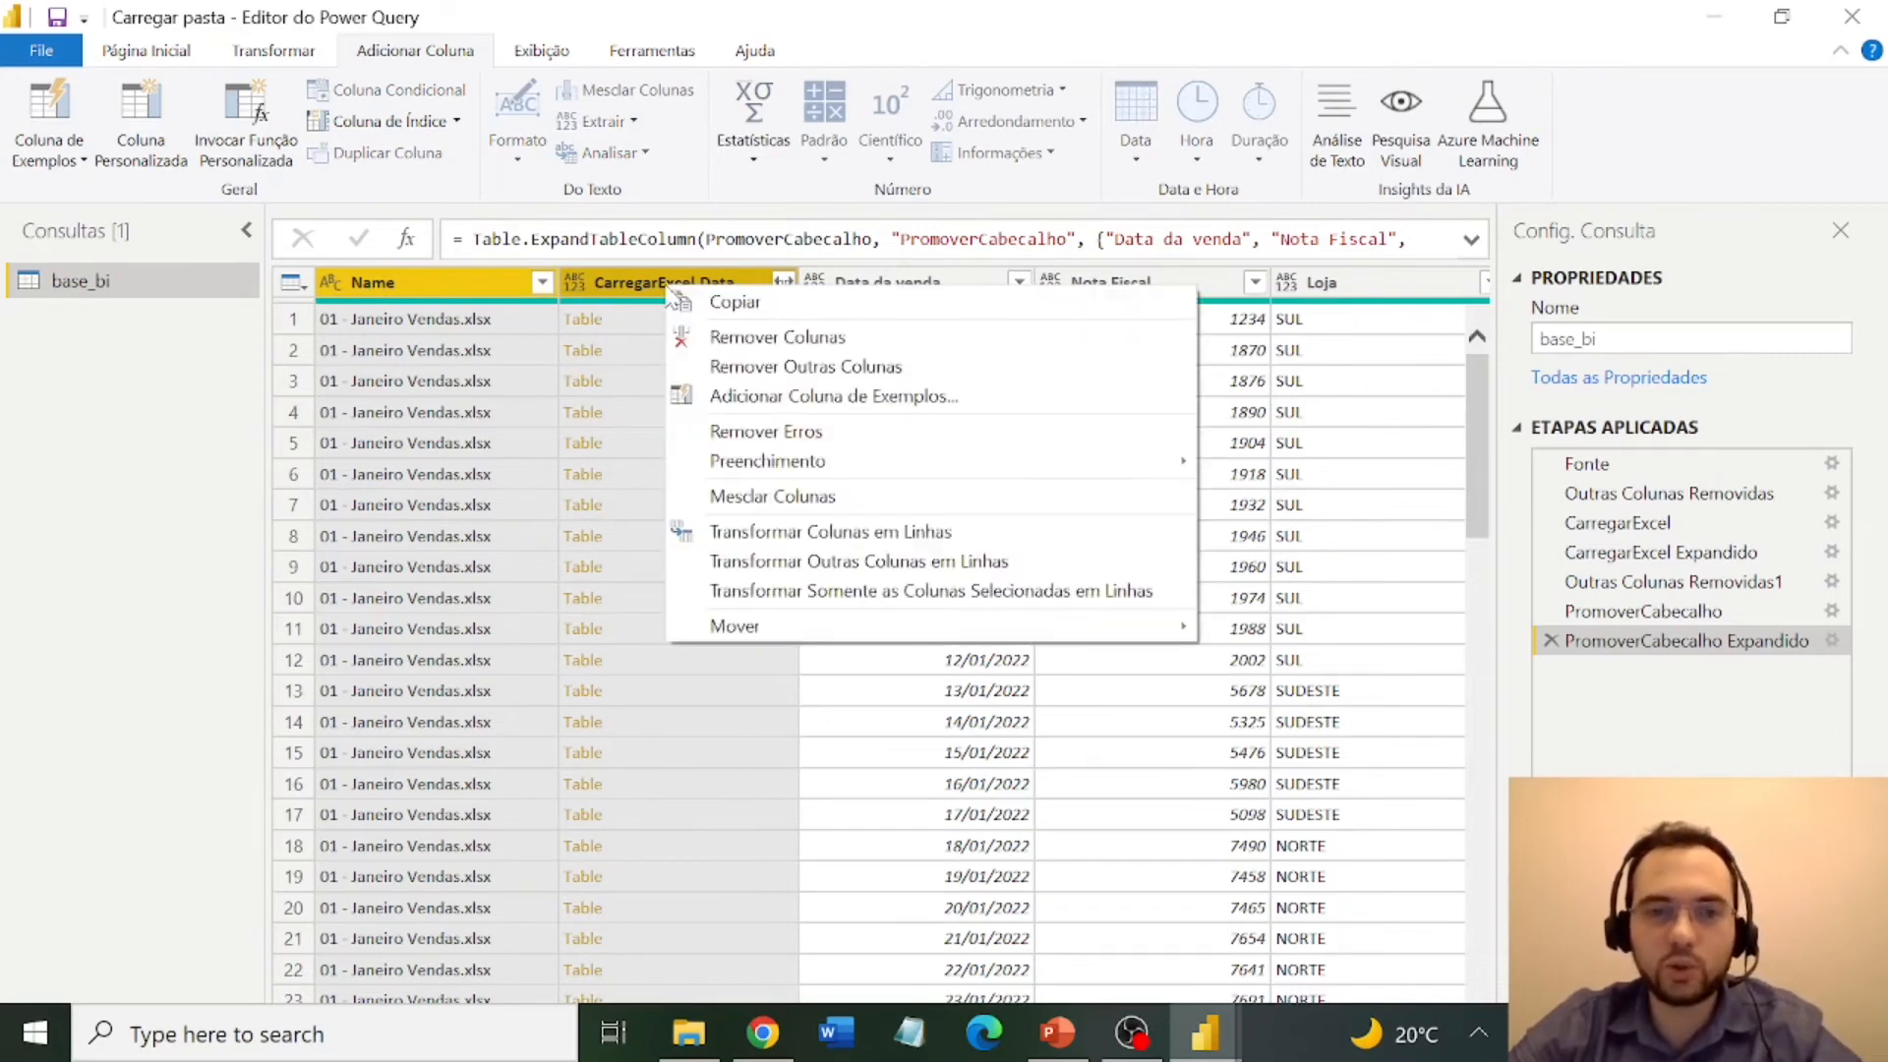
{"action": "left_click", "coordinate": [814, 338]}
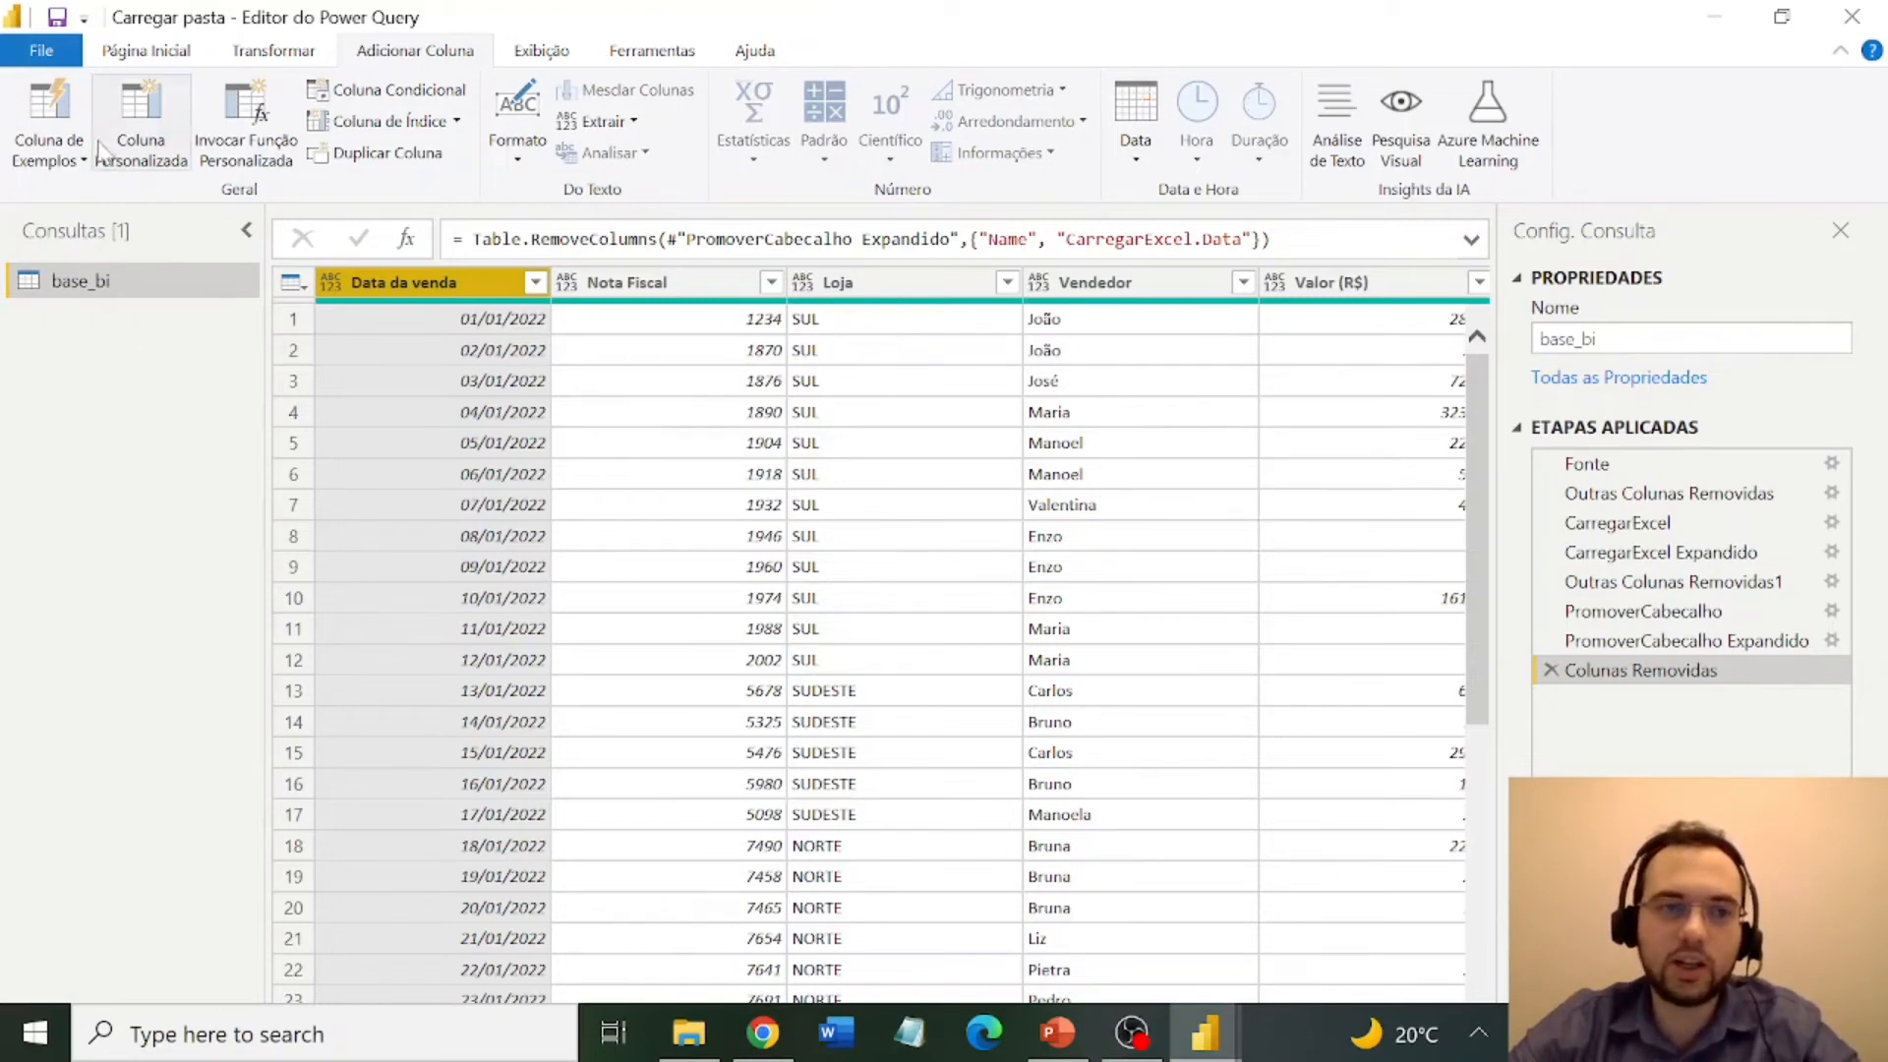
Close the query editor with the changes applied and expand the base_bi table's field list in the report.
{"action": "left_click", "coordinate": [162, 51]}
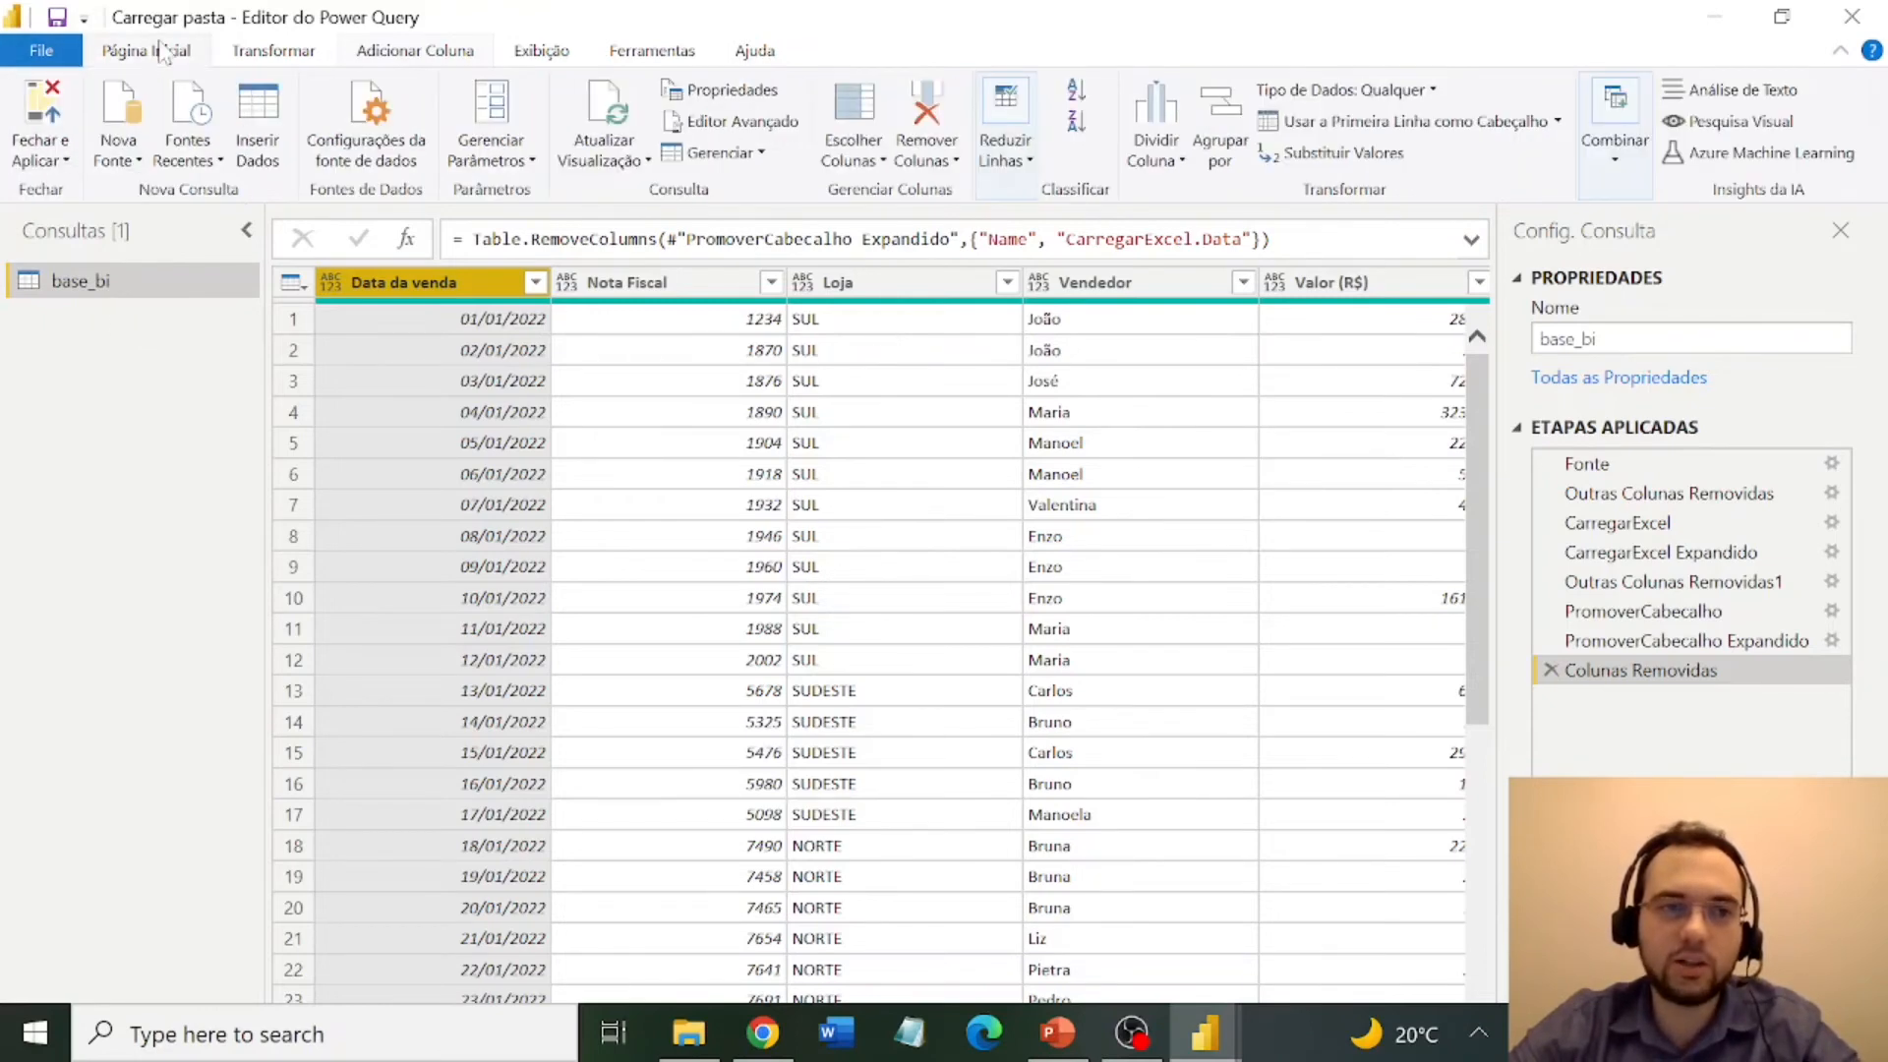
{"action": "left_click", "coordinate": [54, 120]}
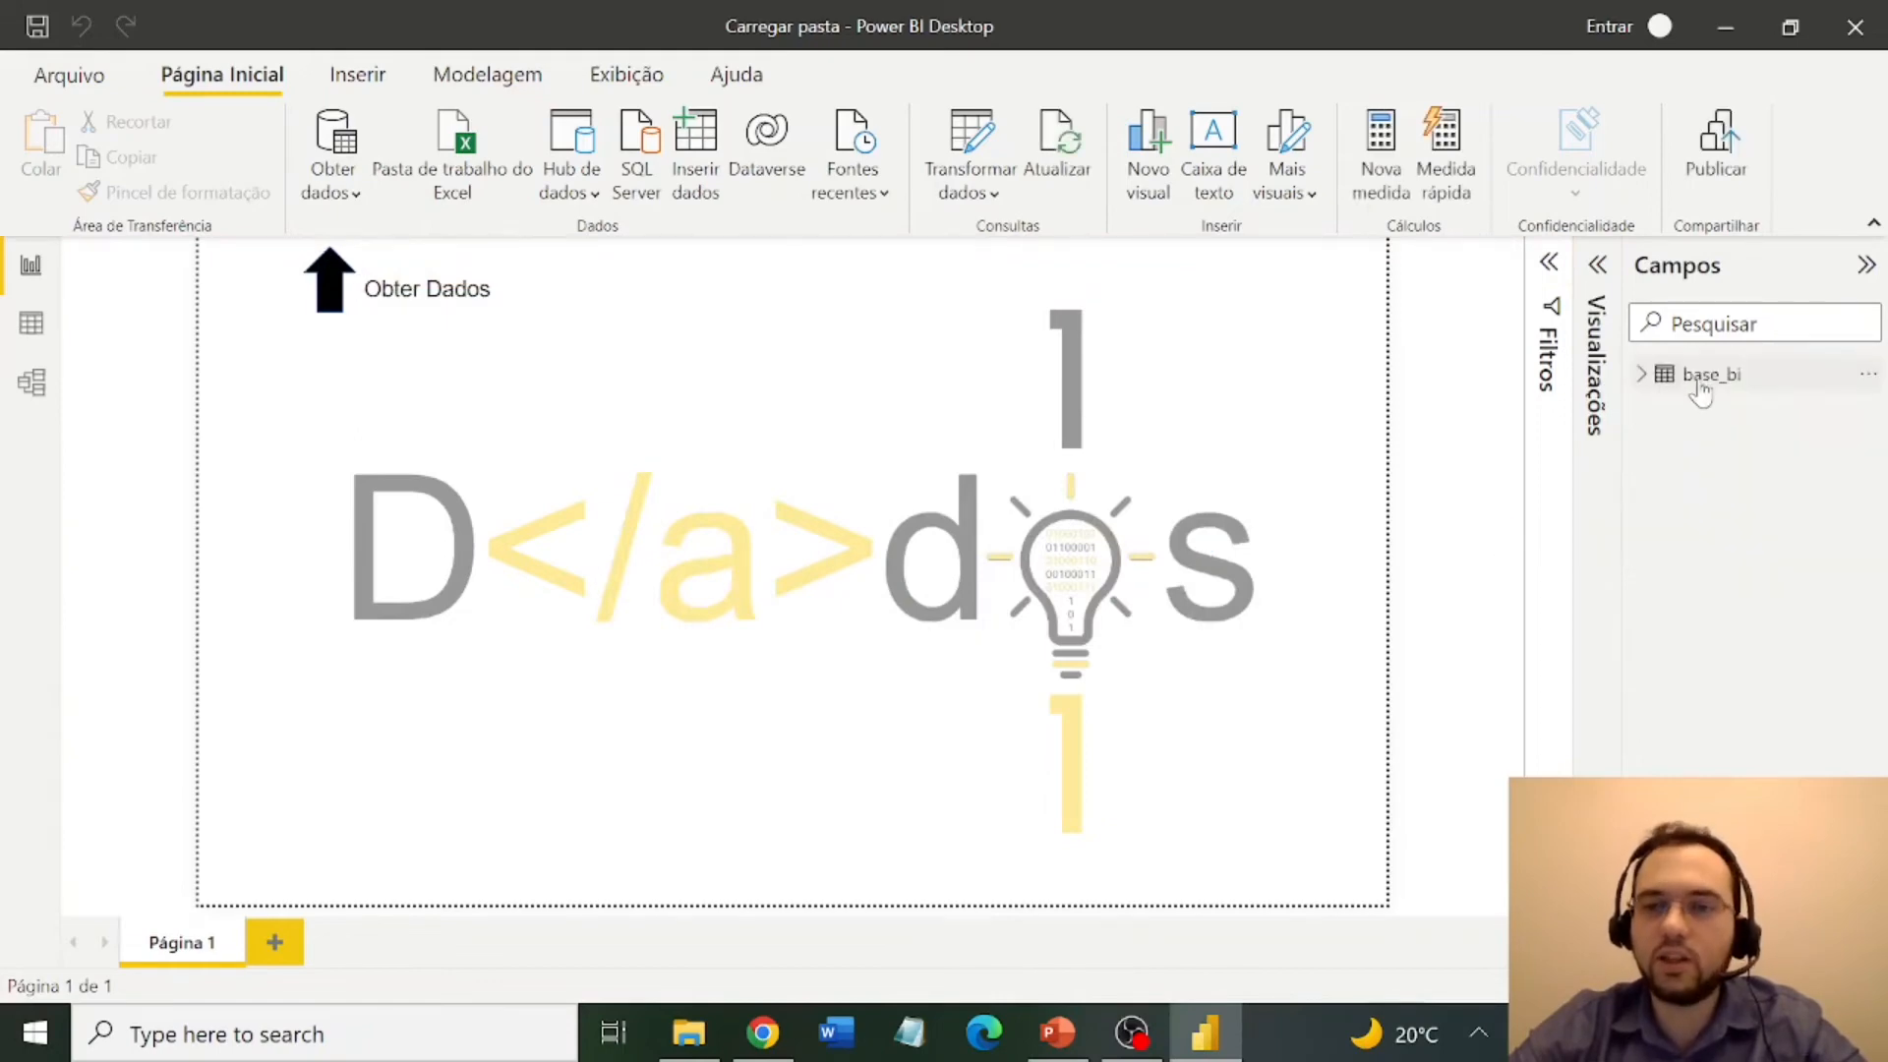
{"action": "left_click", "coordinate": [1641, 384]}
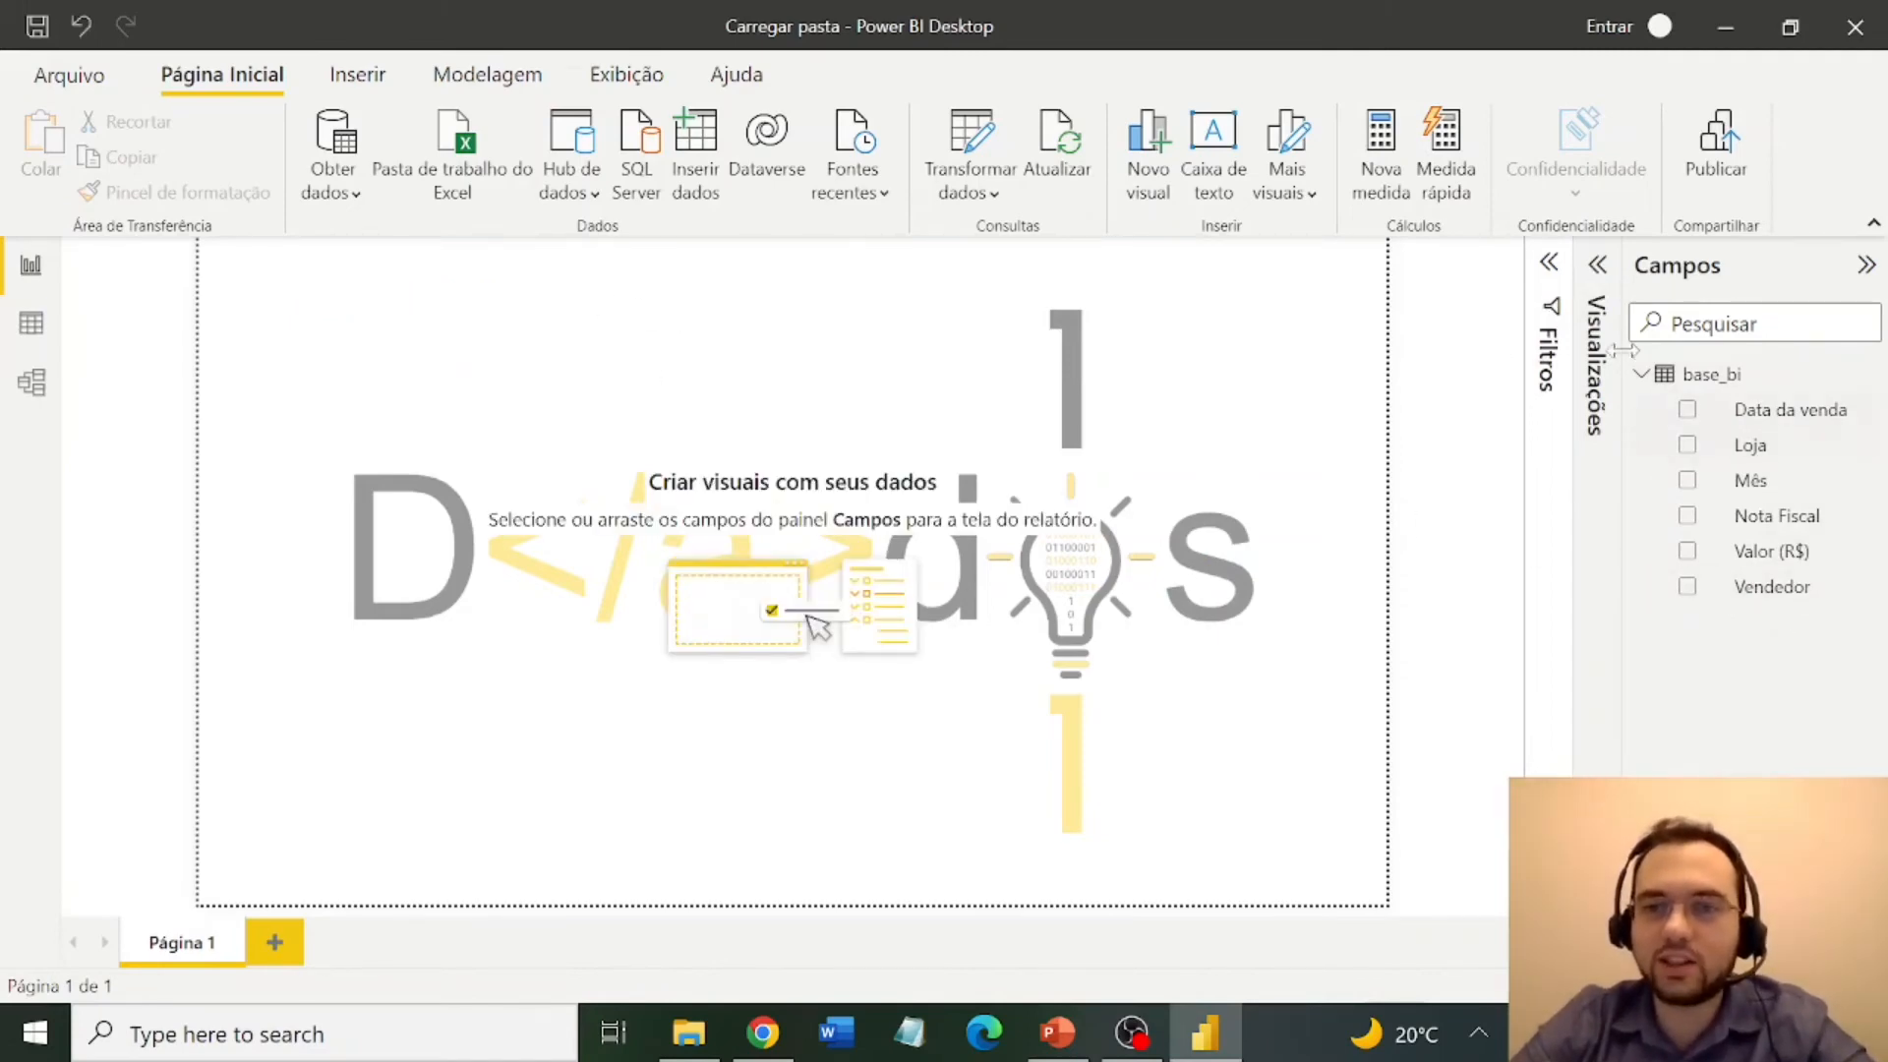
Add a card visual to the report page and move it near the centre of the logo.
{"action": "left_click", "coordinate": [1598, 281]}
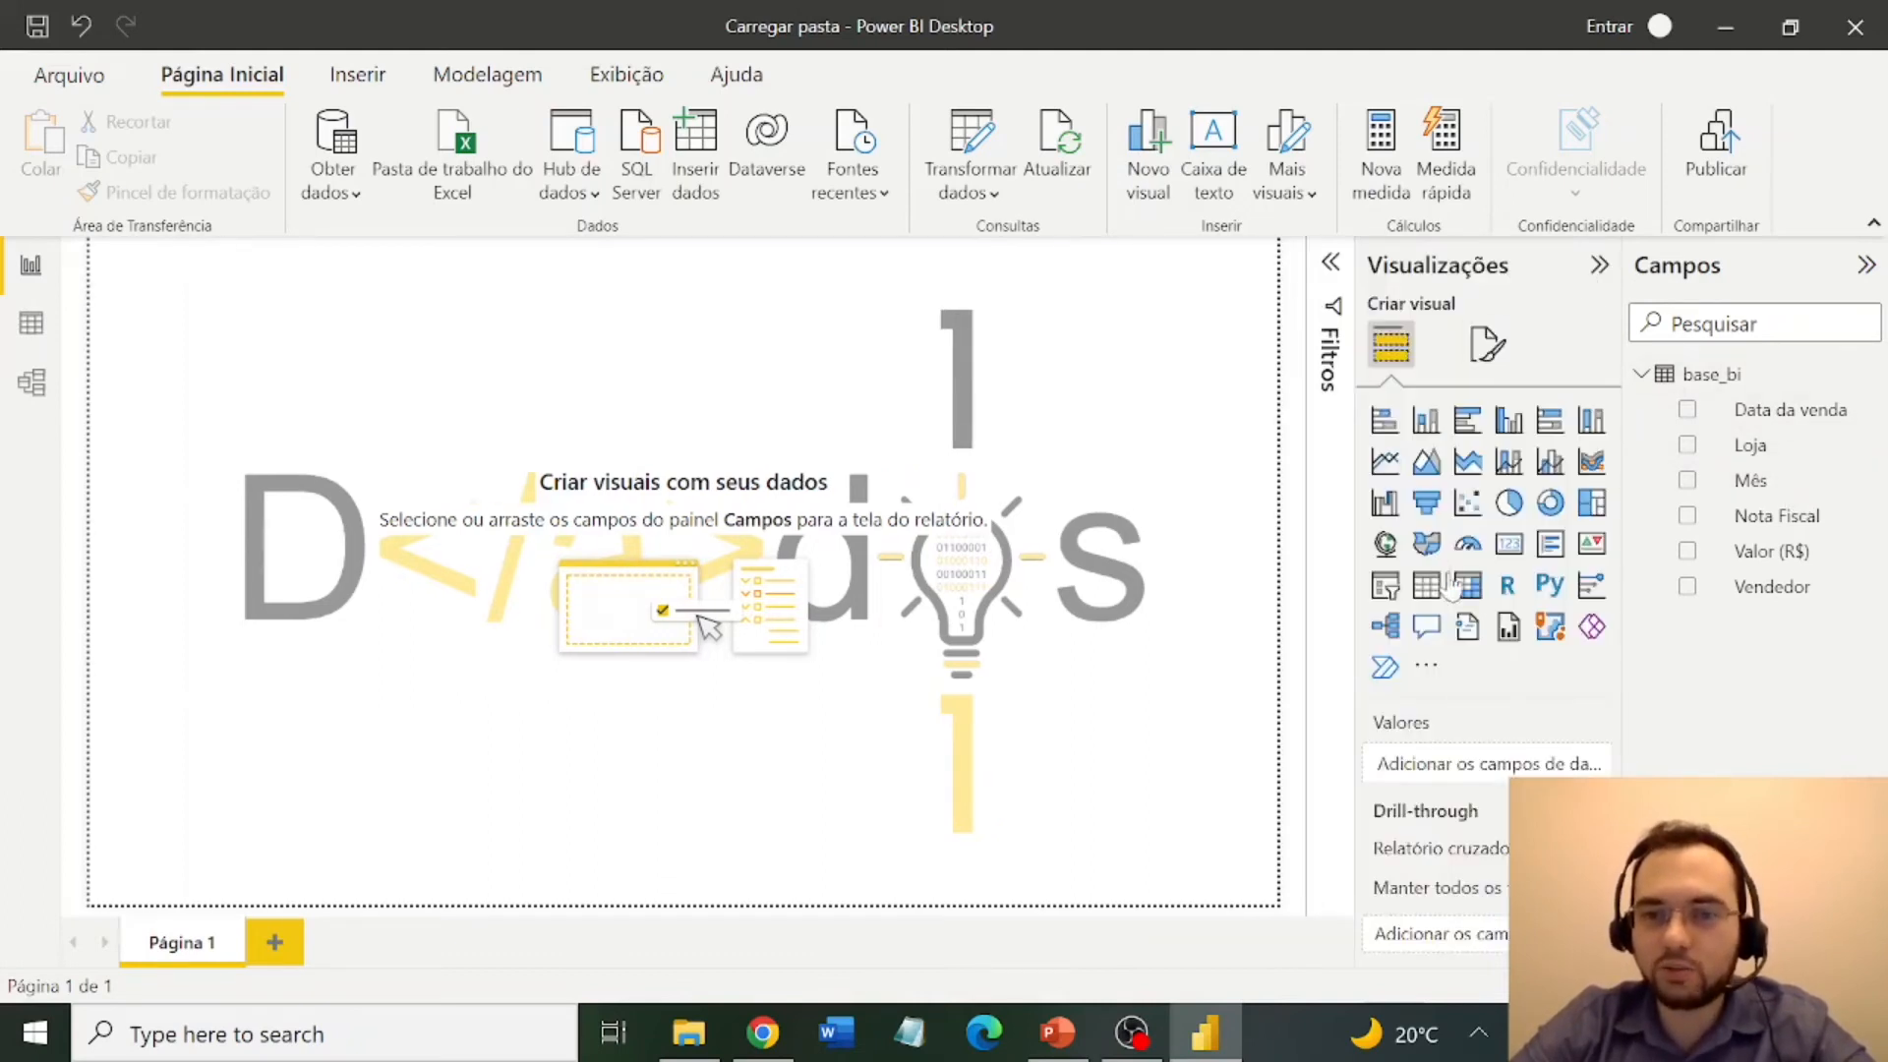
{"action": "left_click", "coordinate": [1511, 549]}
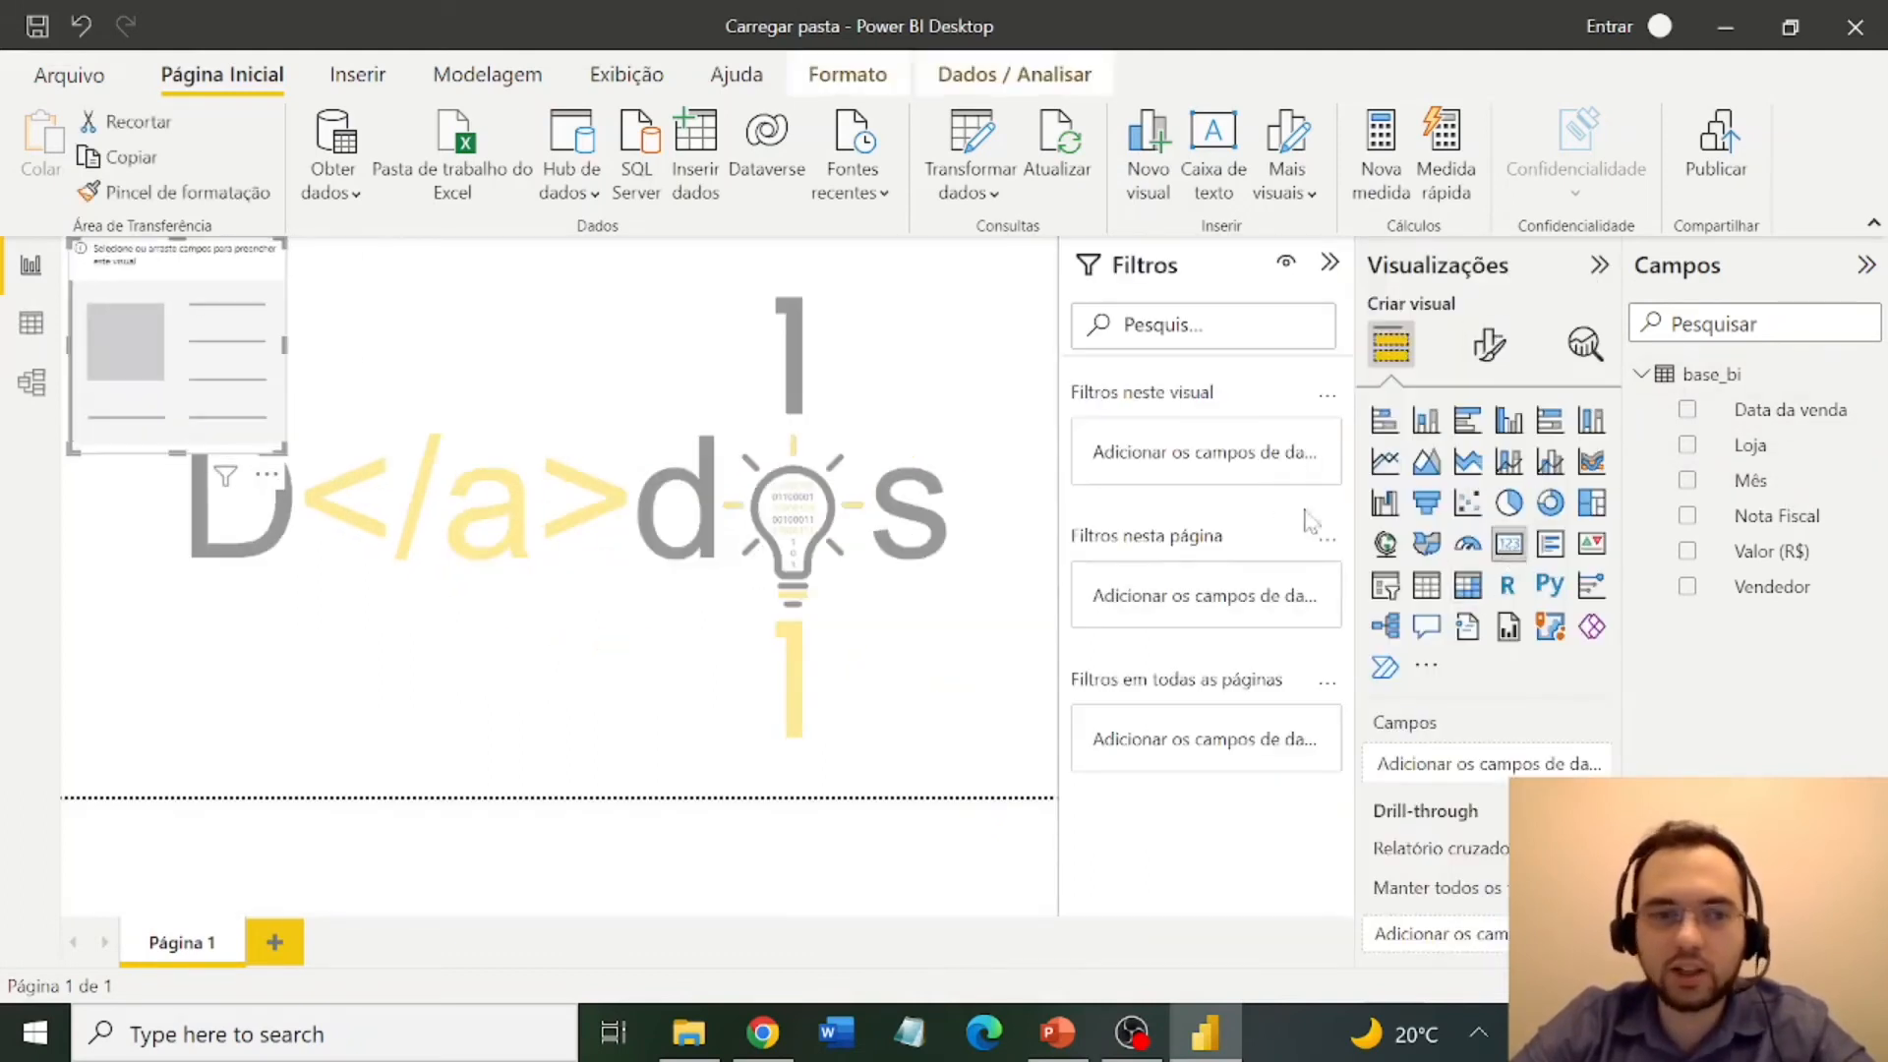
{"action": "left_click_drag", "start_coordinate": [147, 265], "coordinate": [558, 373]}
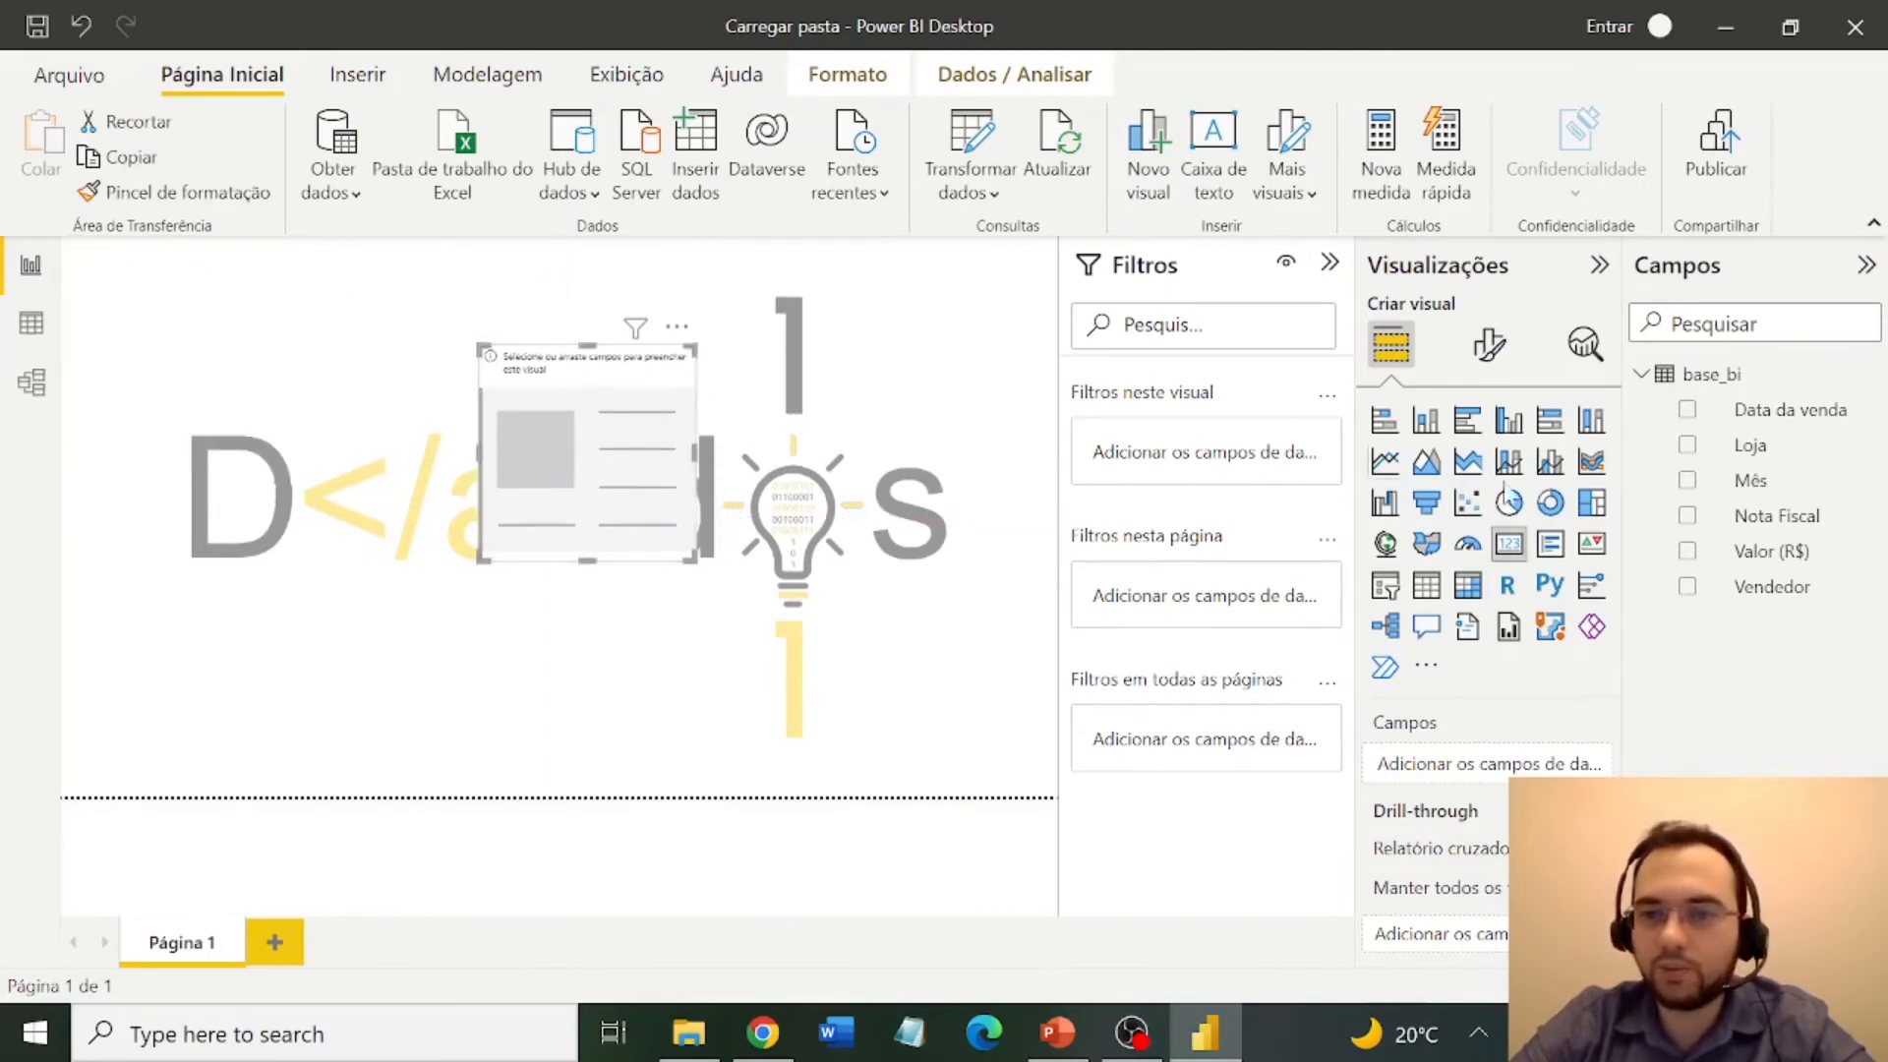
Add the Mês field to the card and set it to show the last value (Último).
{"action": "left_click_drag", "start_coordinate": [1693, 539], "coordinate": [1483, 765]}
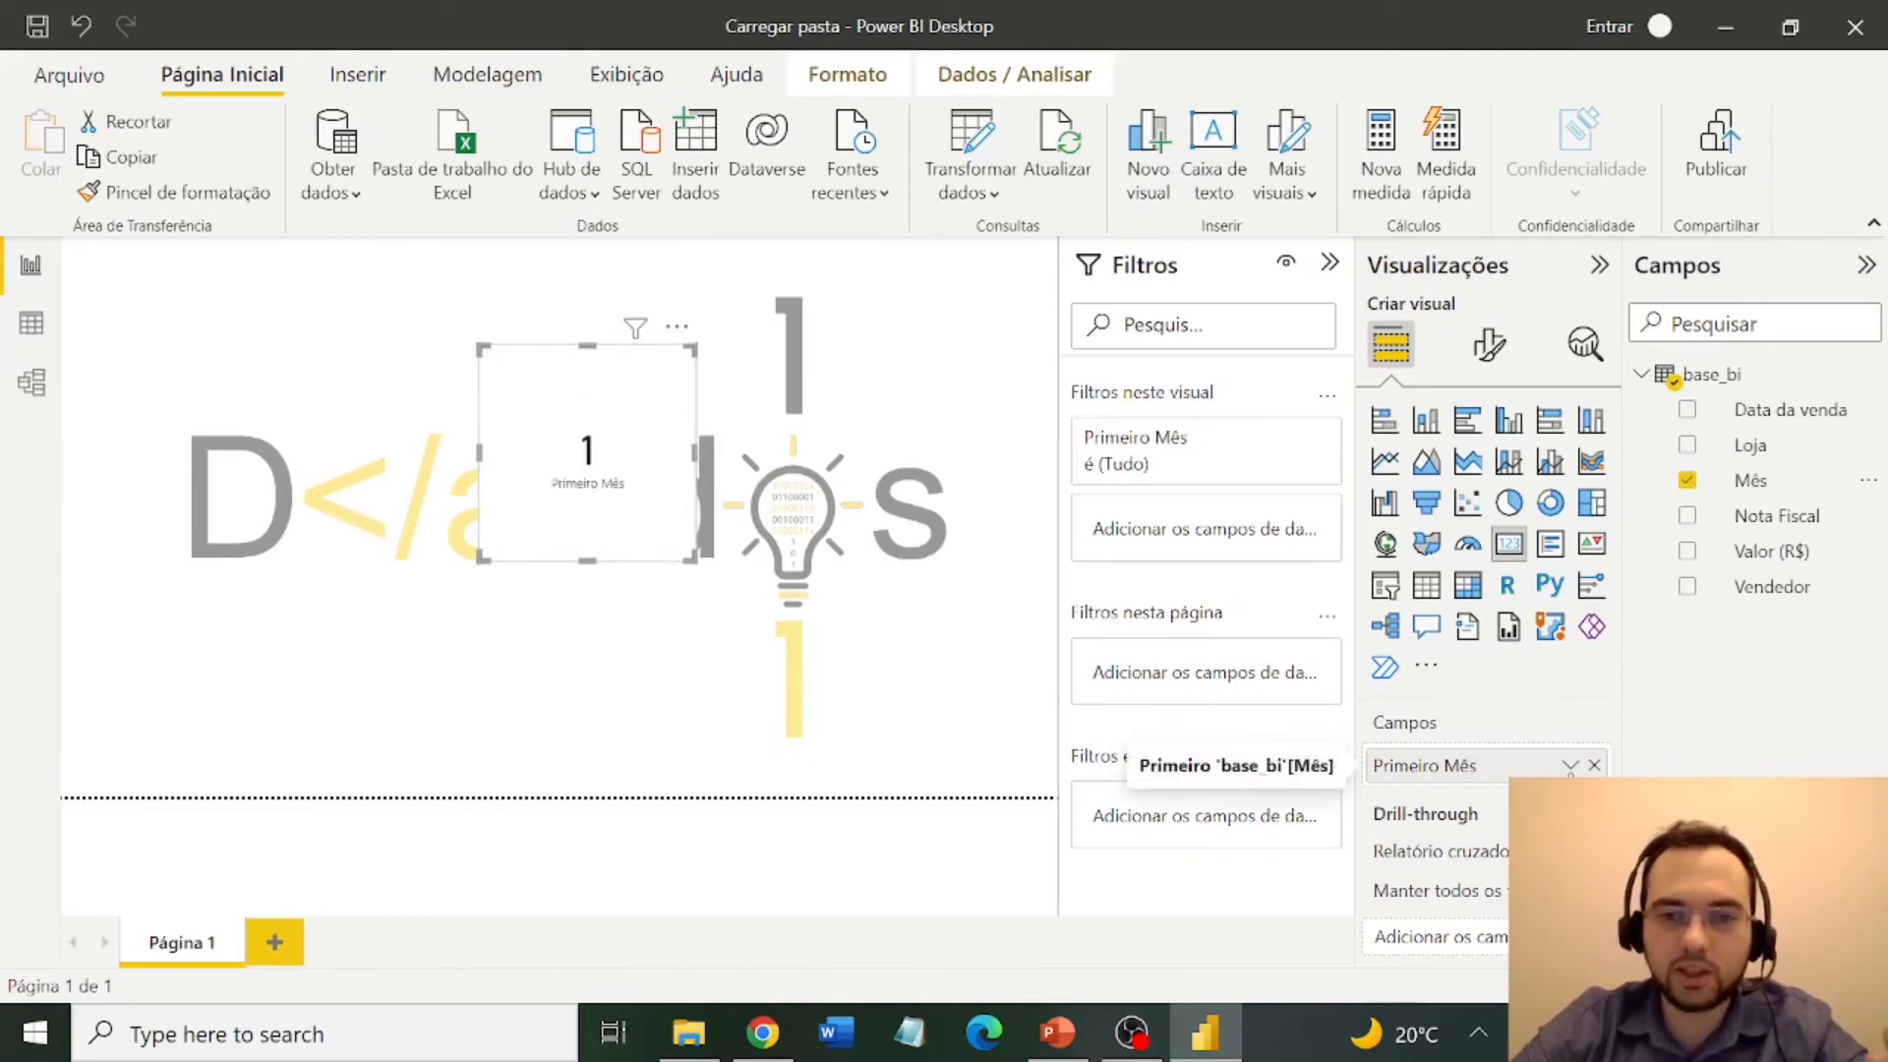
{"action": "left_click", "coordinate": [1570, 765]}
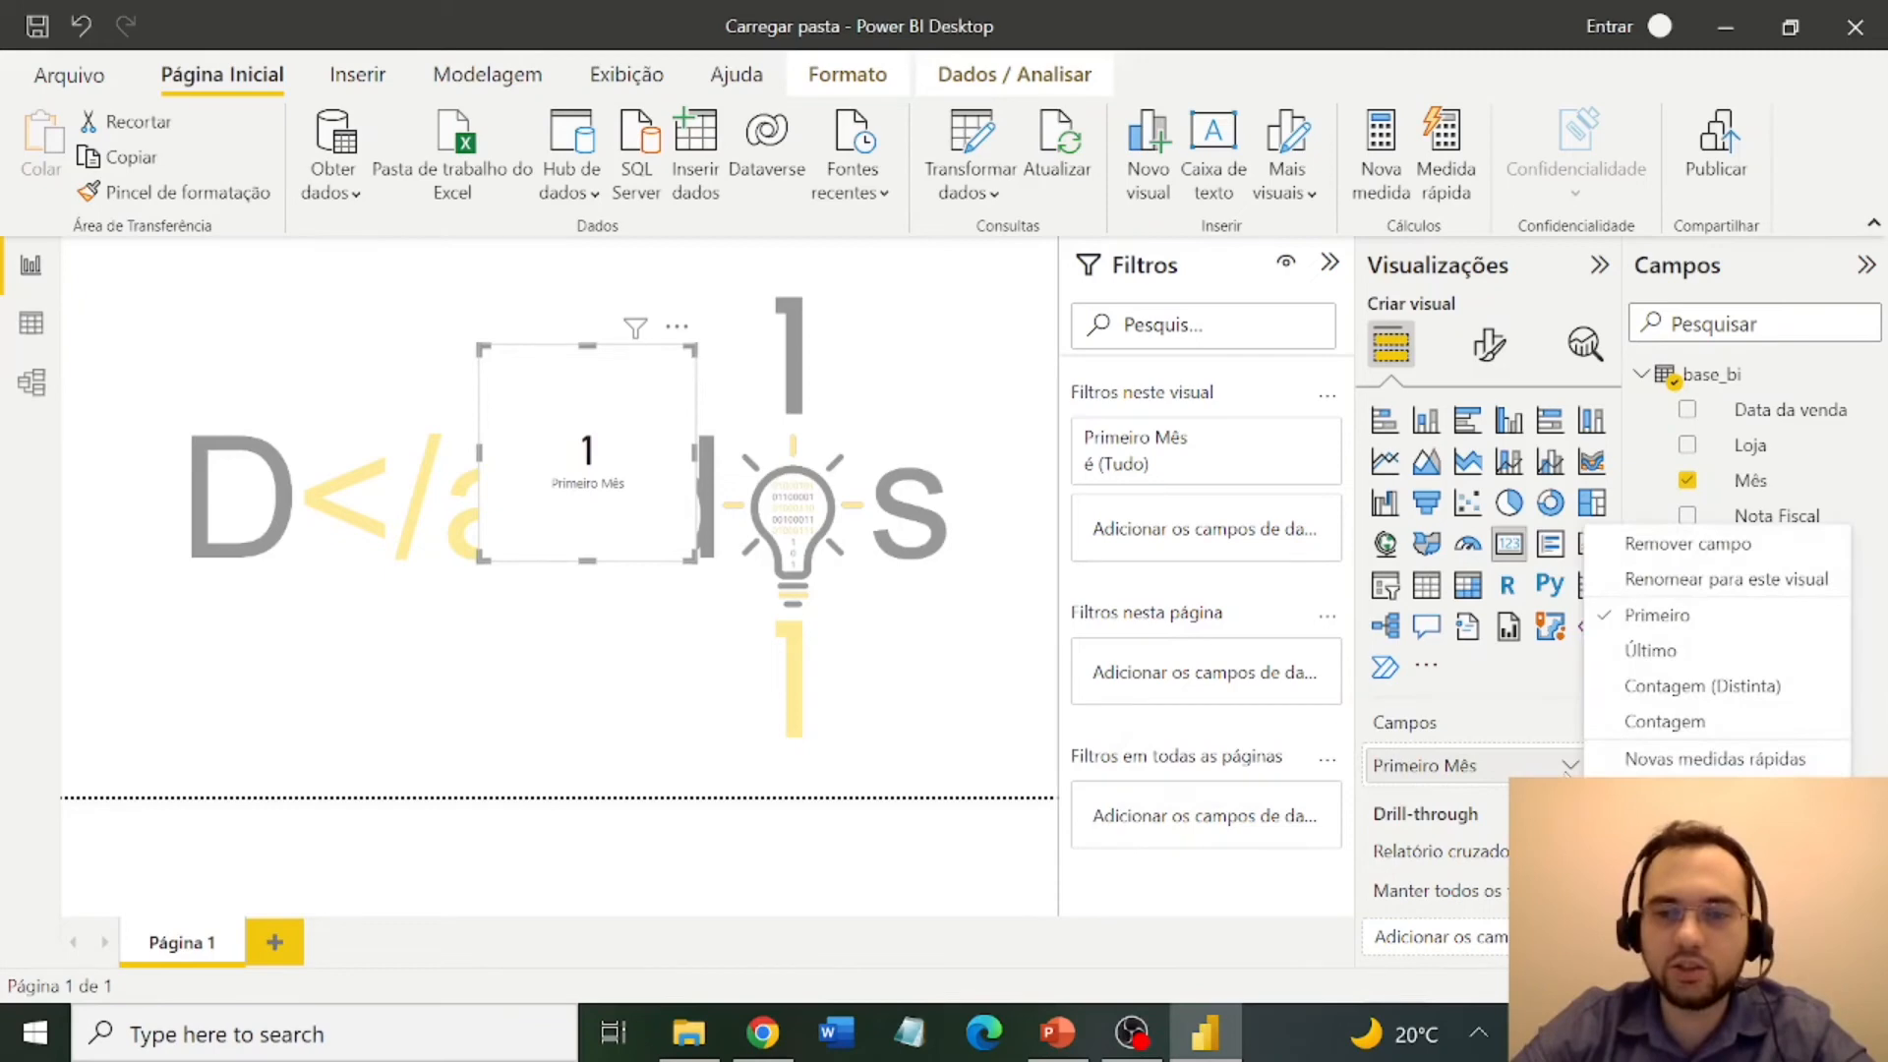
{"action": "left_click", "coordinate": [1669, 654]}
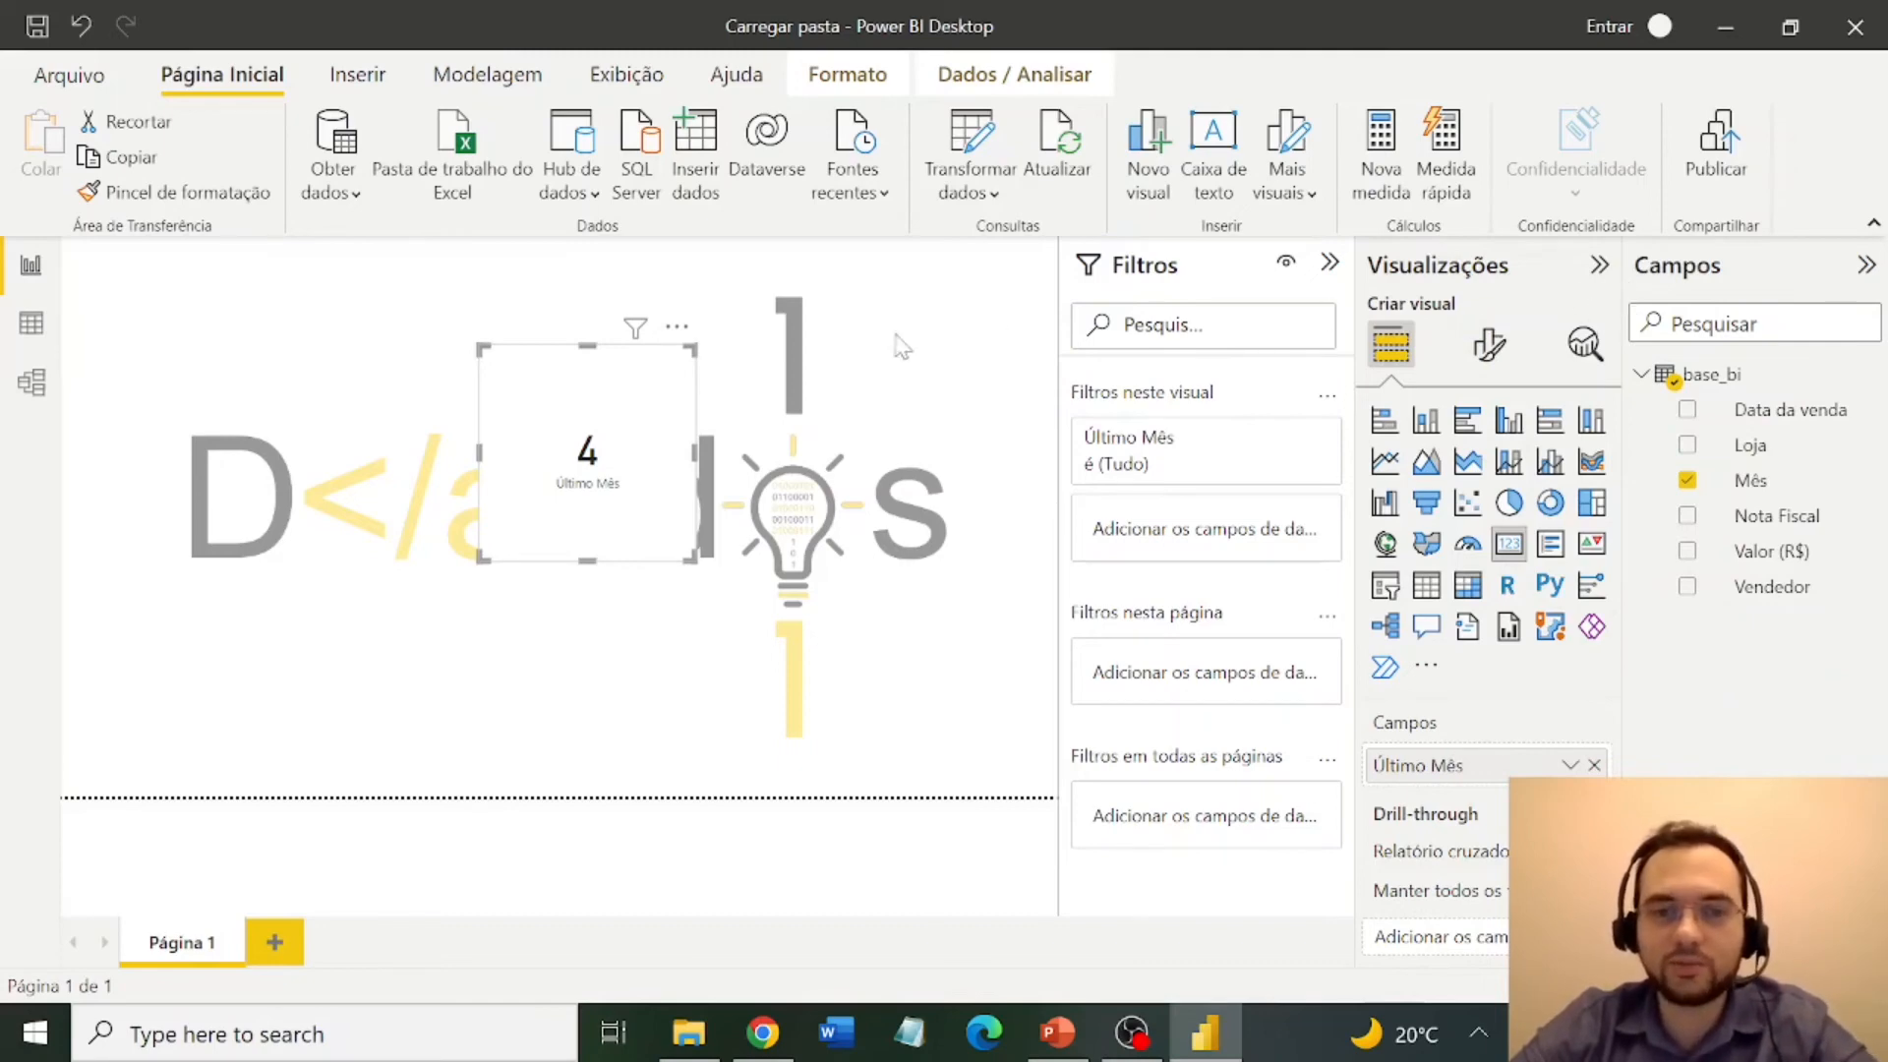
{"action": "left_click", "coordinate": [994, 467]}
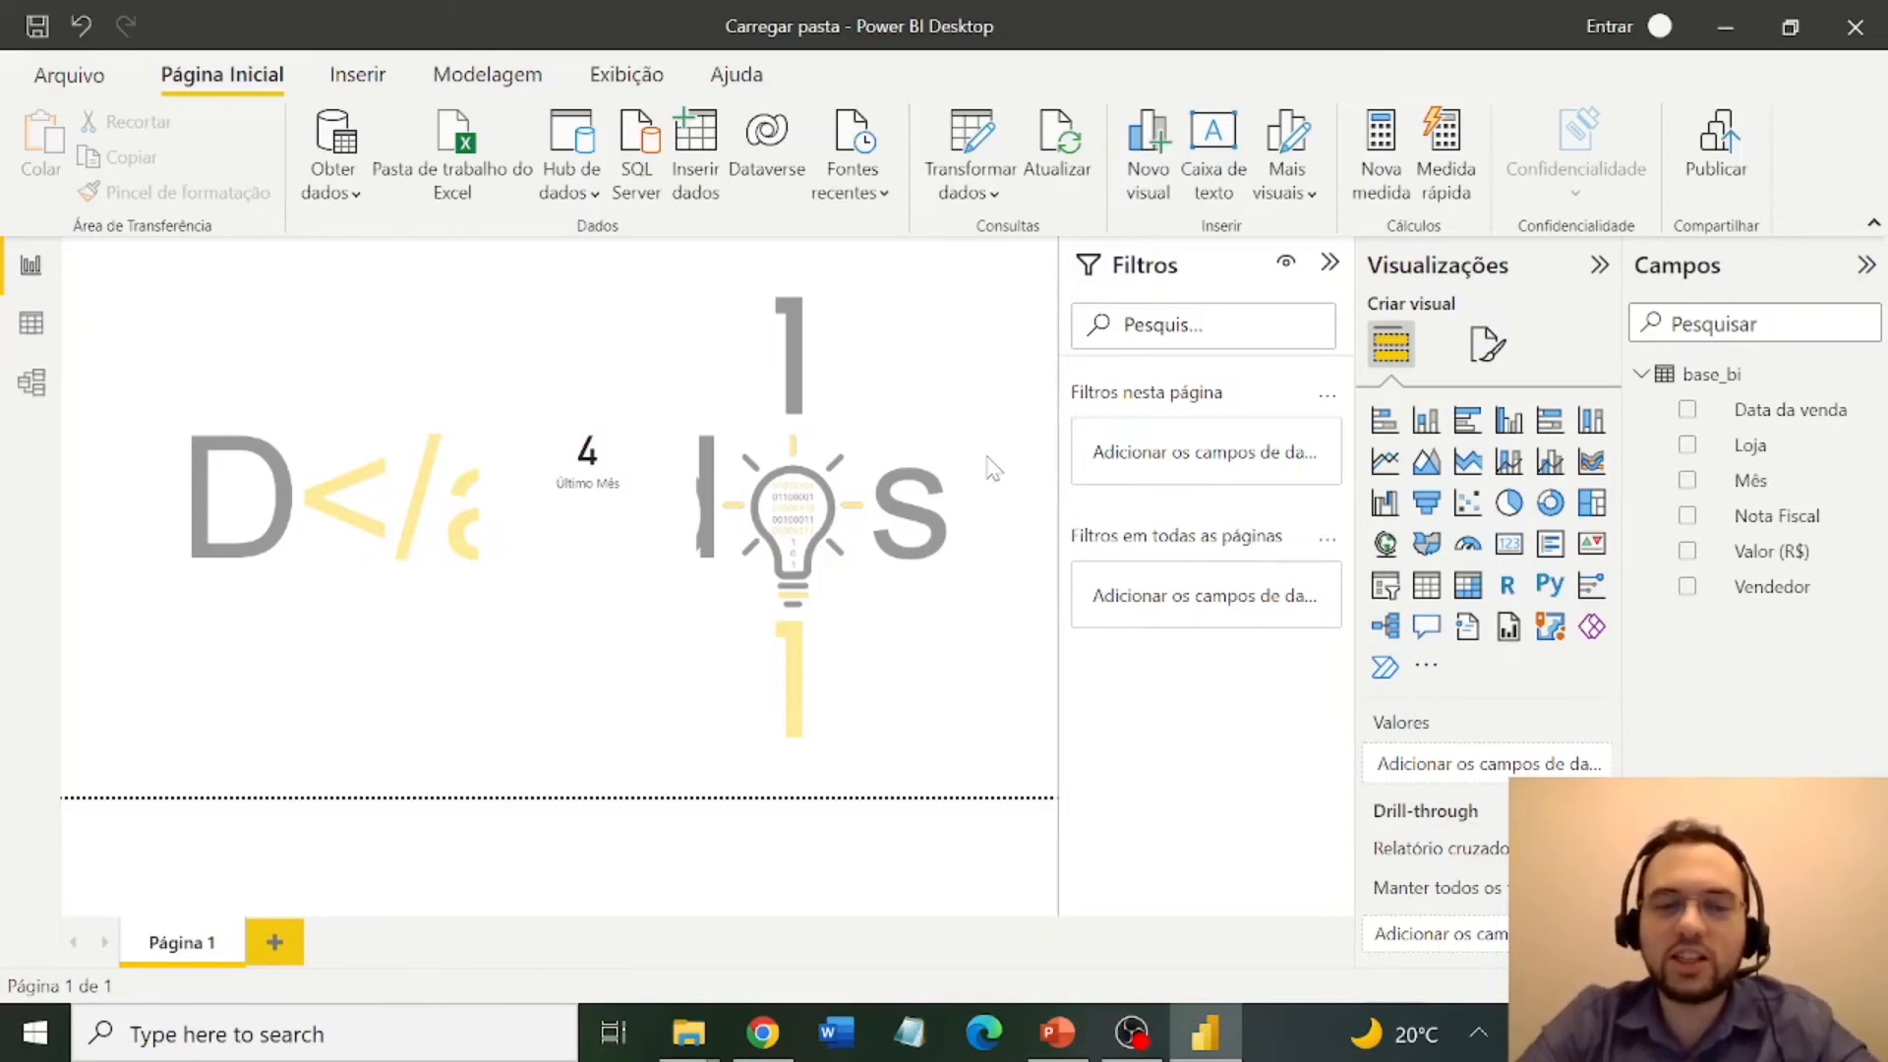
Switch to the base_bi folder in File Explorer, paste the copied Maio 5 vendas.xlsx file into it and check the folder's path.
{"action": "mouse_move", "coordinate": [687, 1038]}
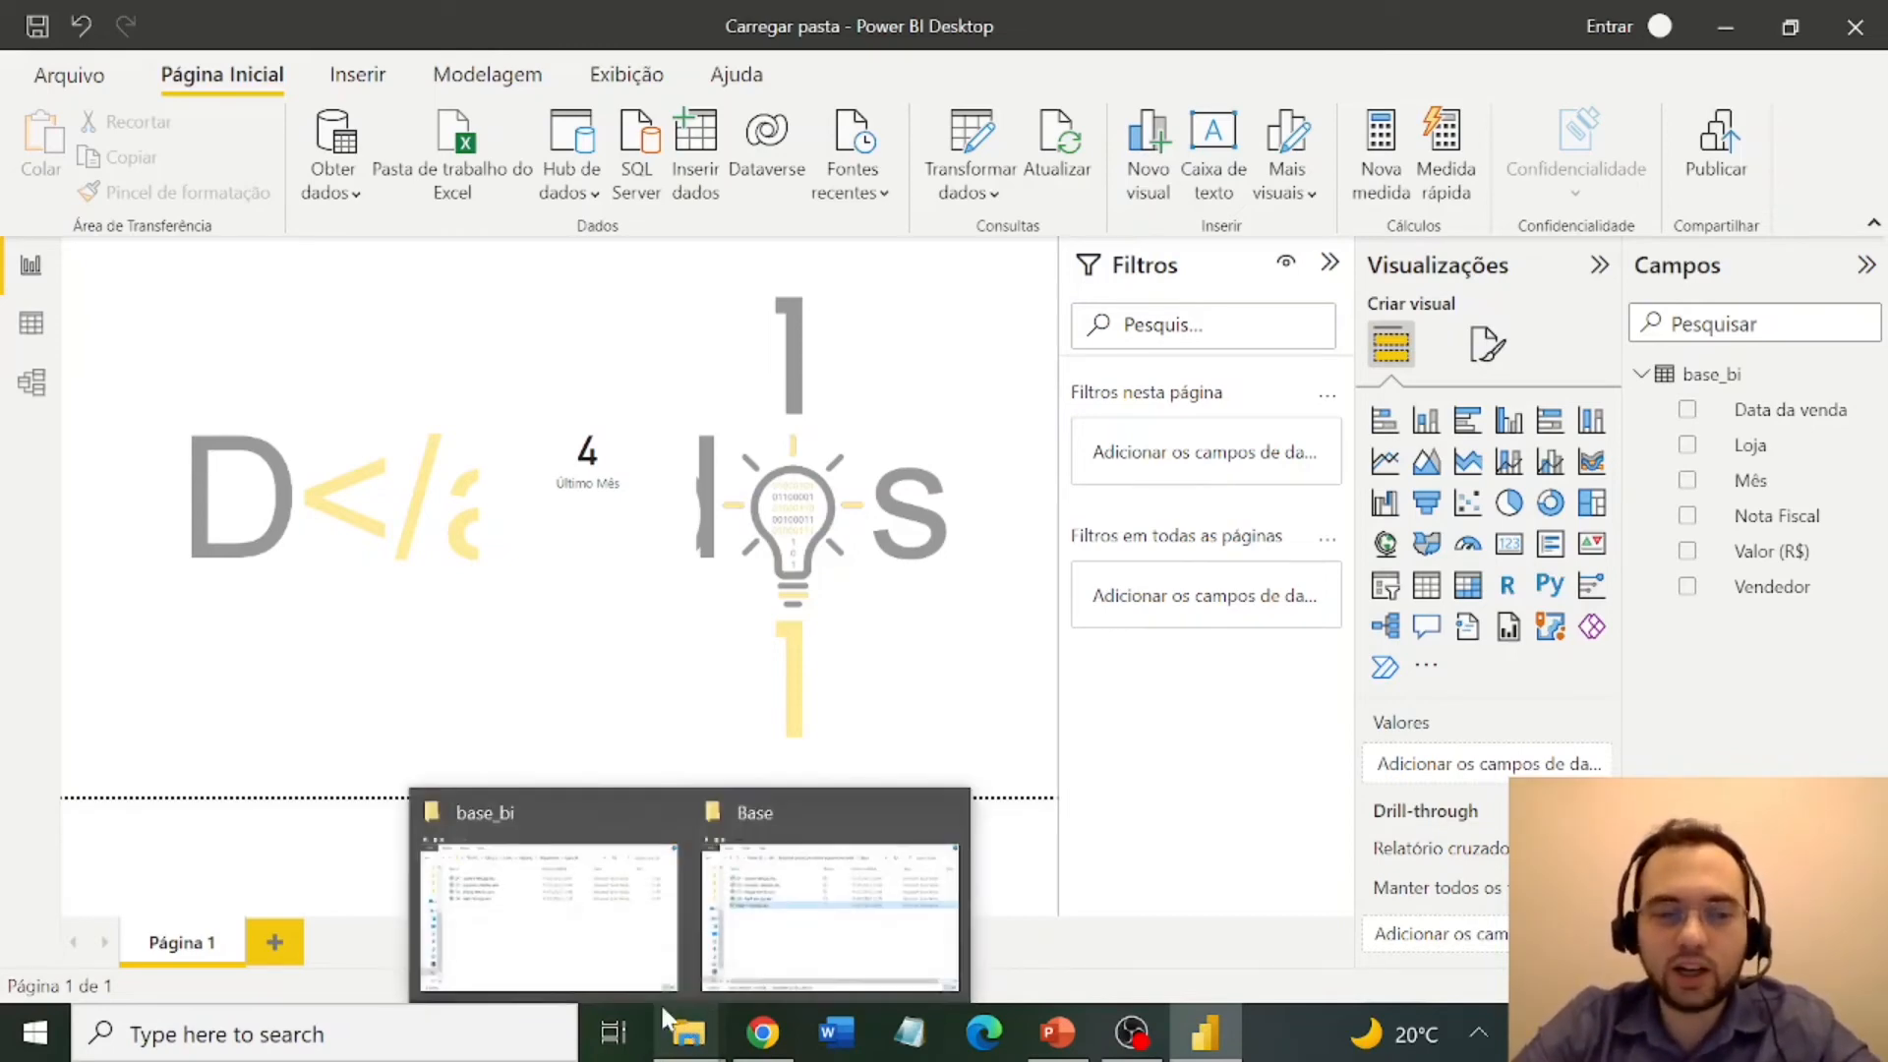
{"action": "left_click", "coordinate": [604, 922]}
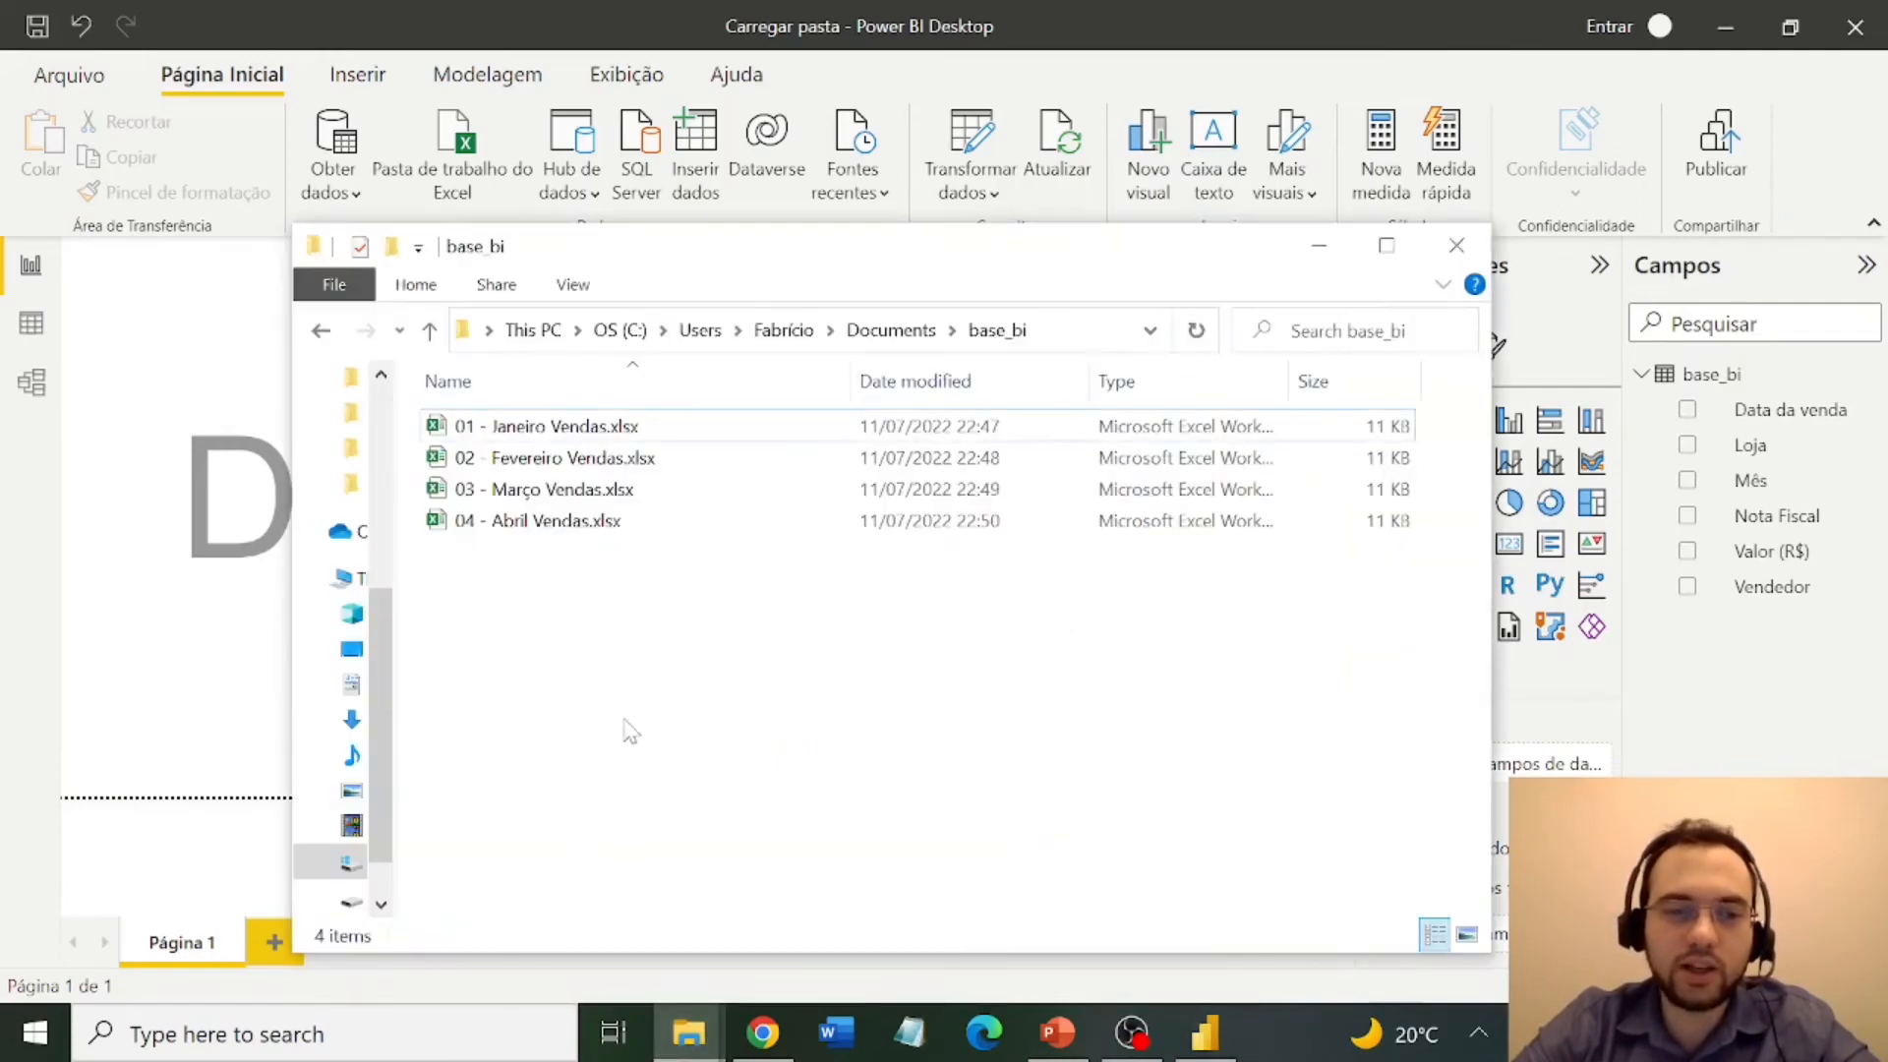
{"action": "key", "text": "ctrl+v"}
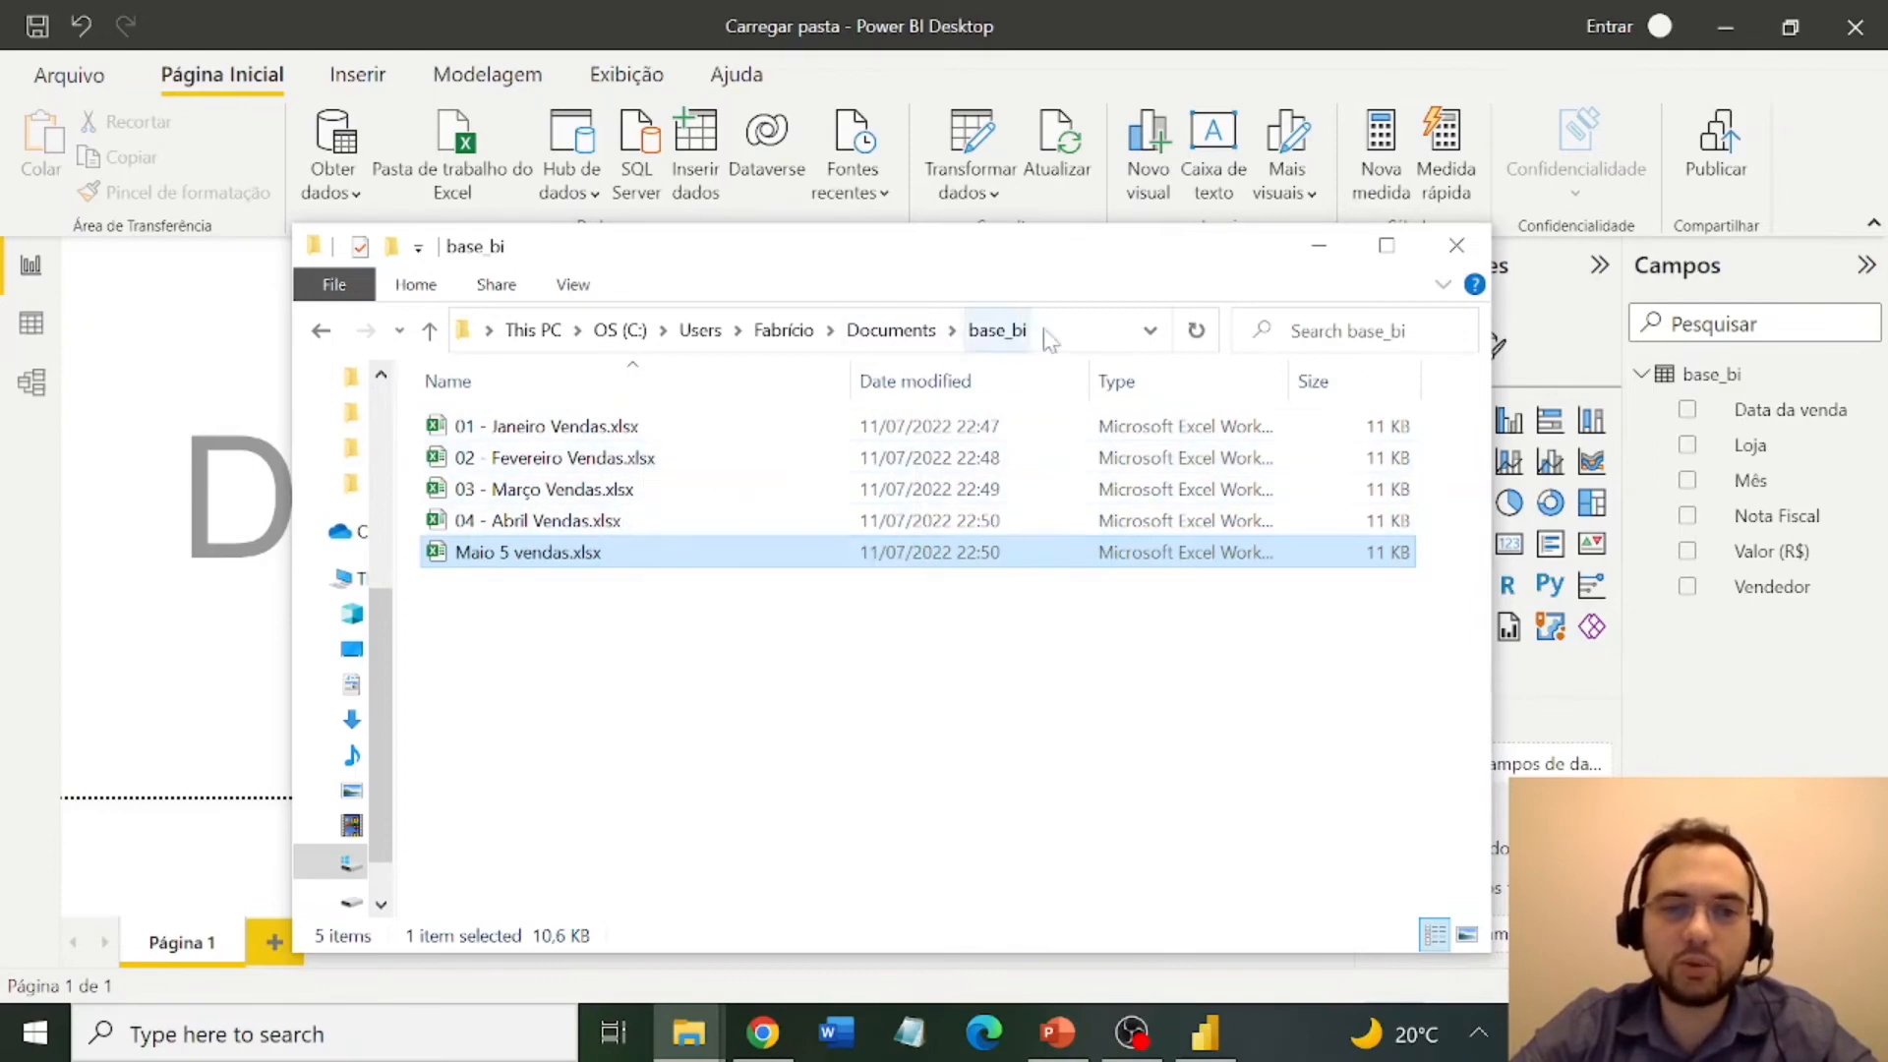
{"action": "left_click", "coordinate": [1085, 347]}
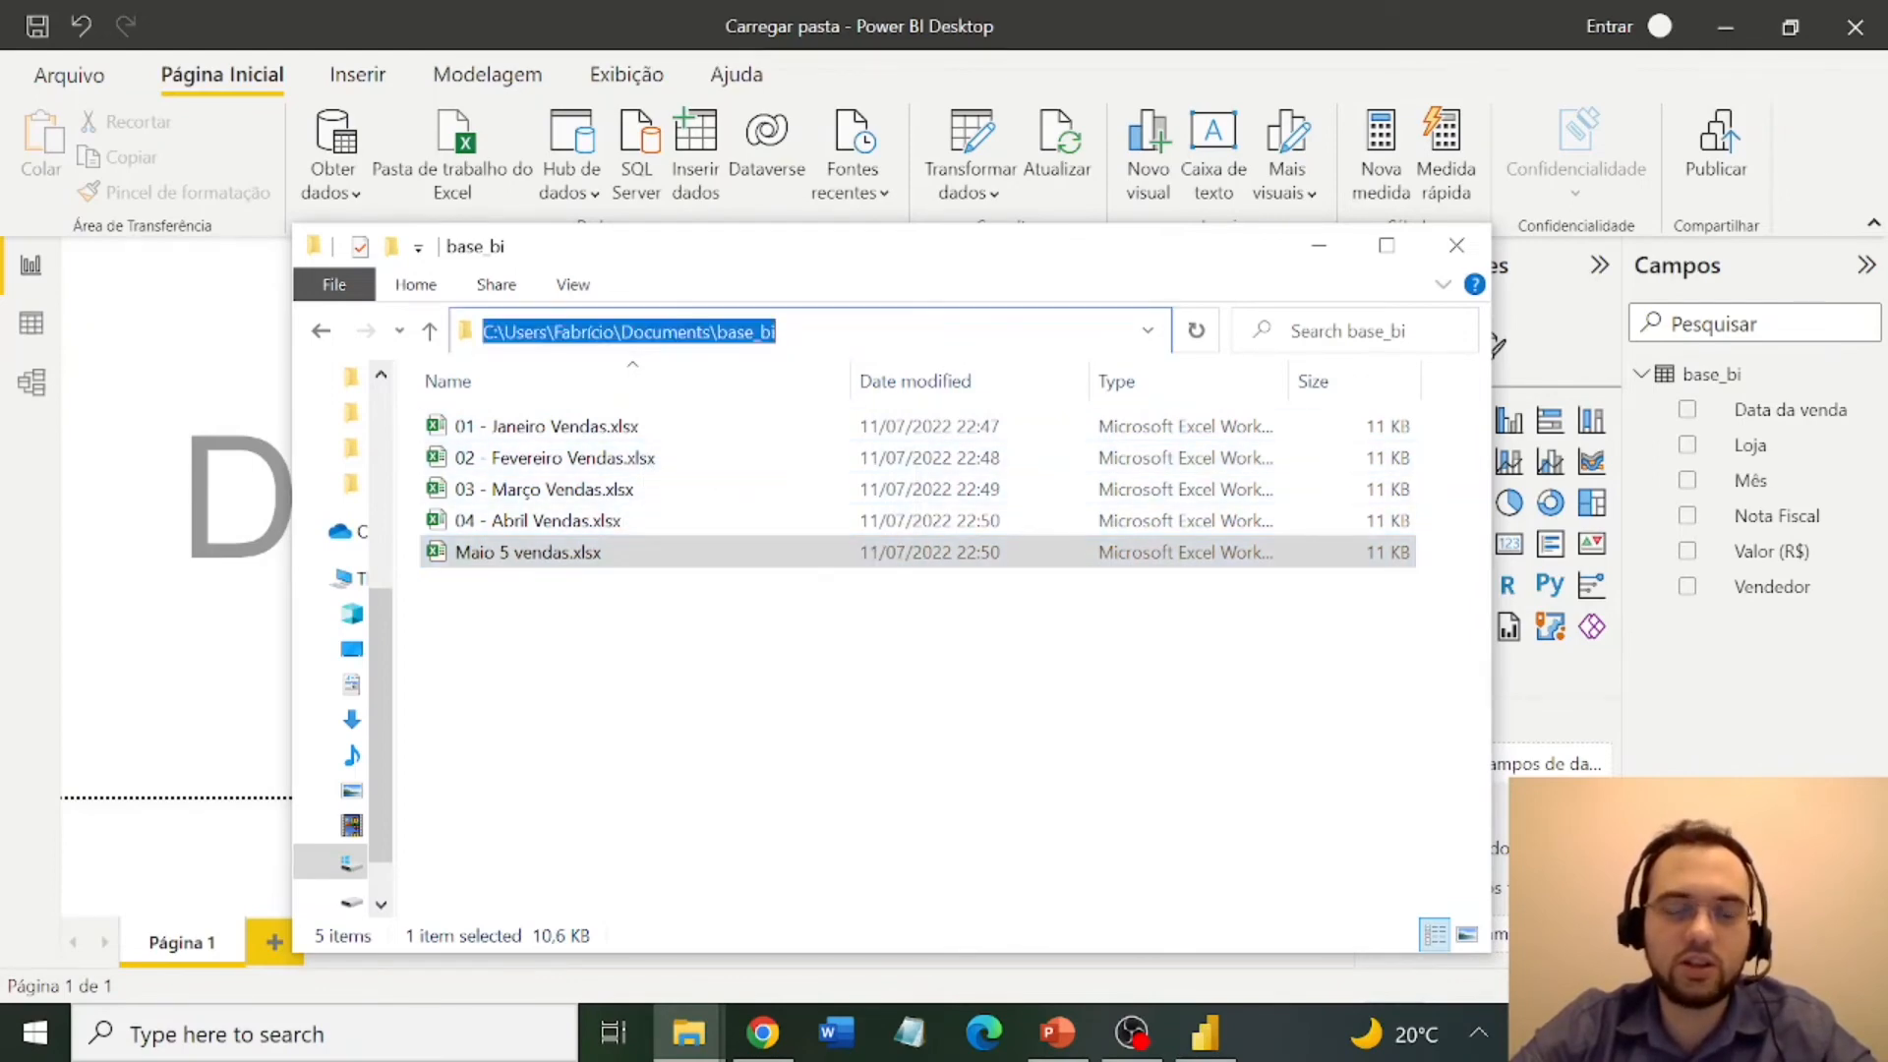
{"action": "left_click", "coordinate": [829, 725]}
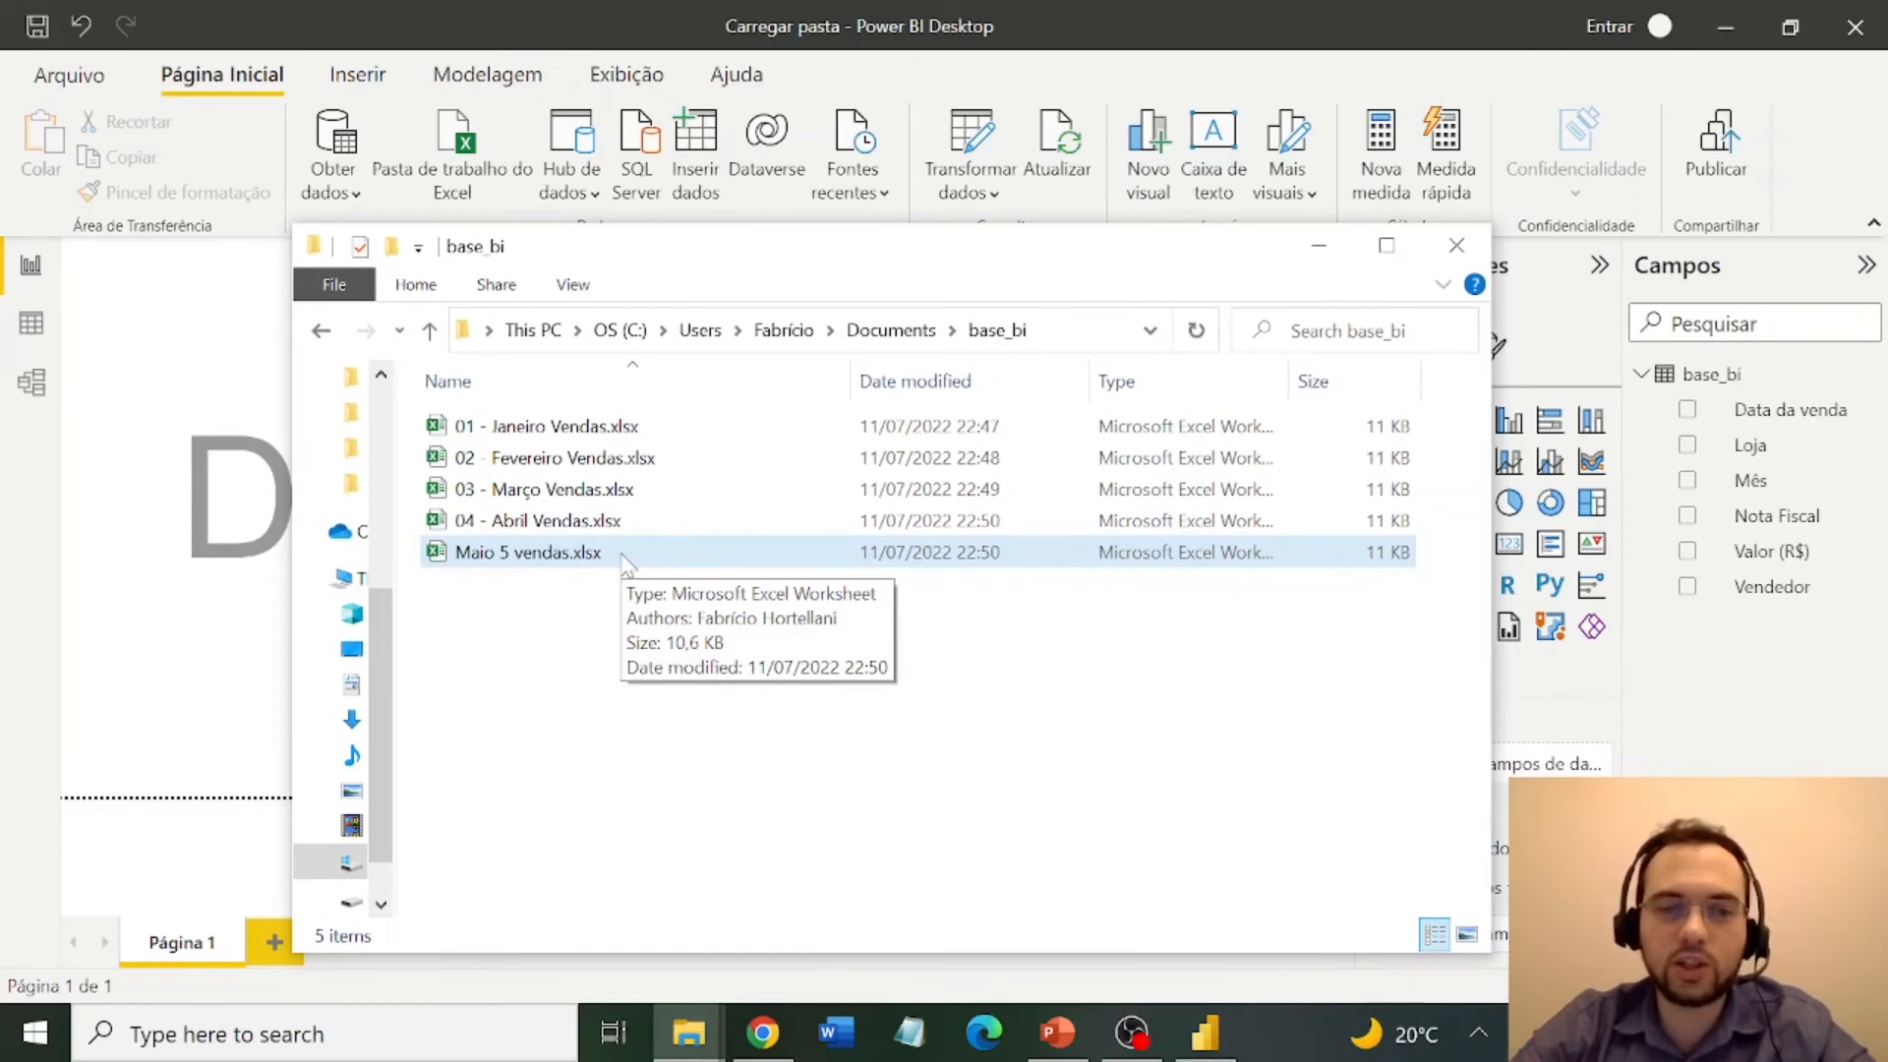
{"action": "left_click", "coordinate": [1081, 331]}
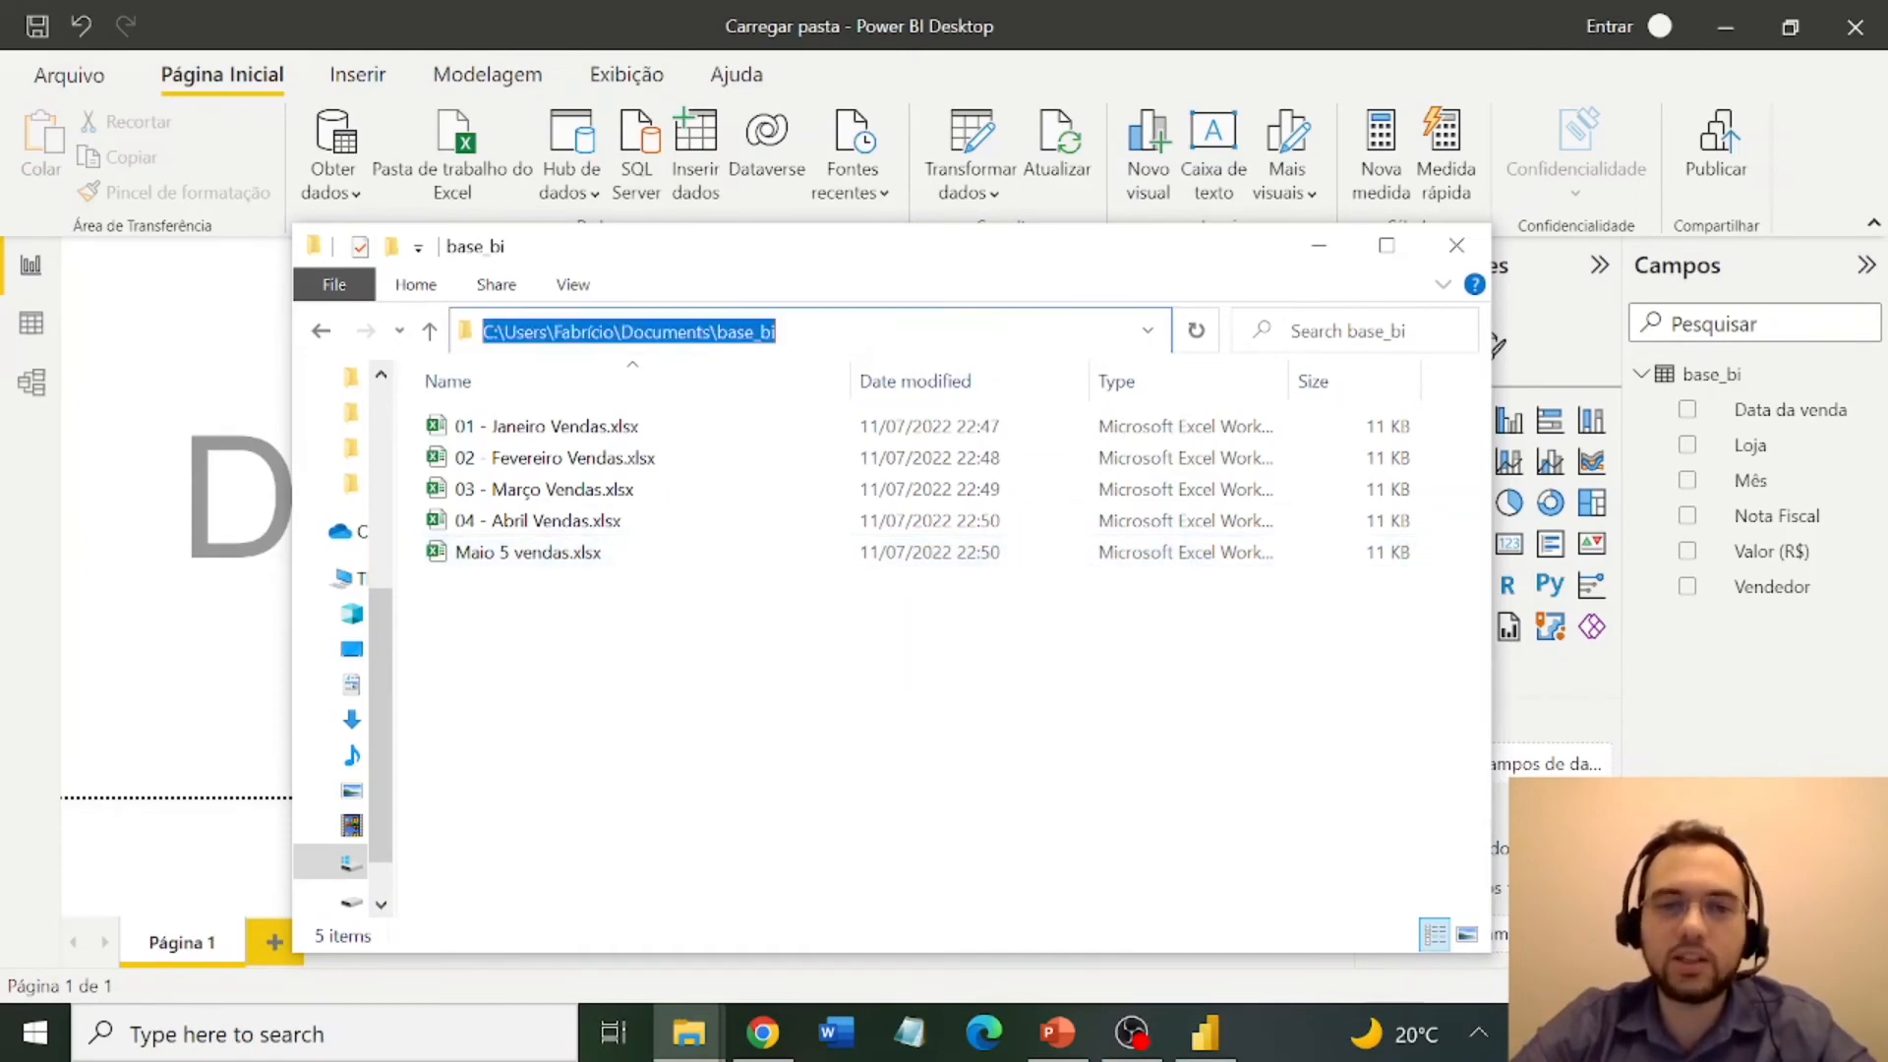
{"action": "left_click", "coordinate": [921, 645]}
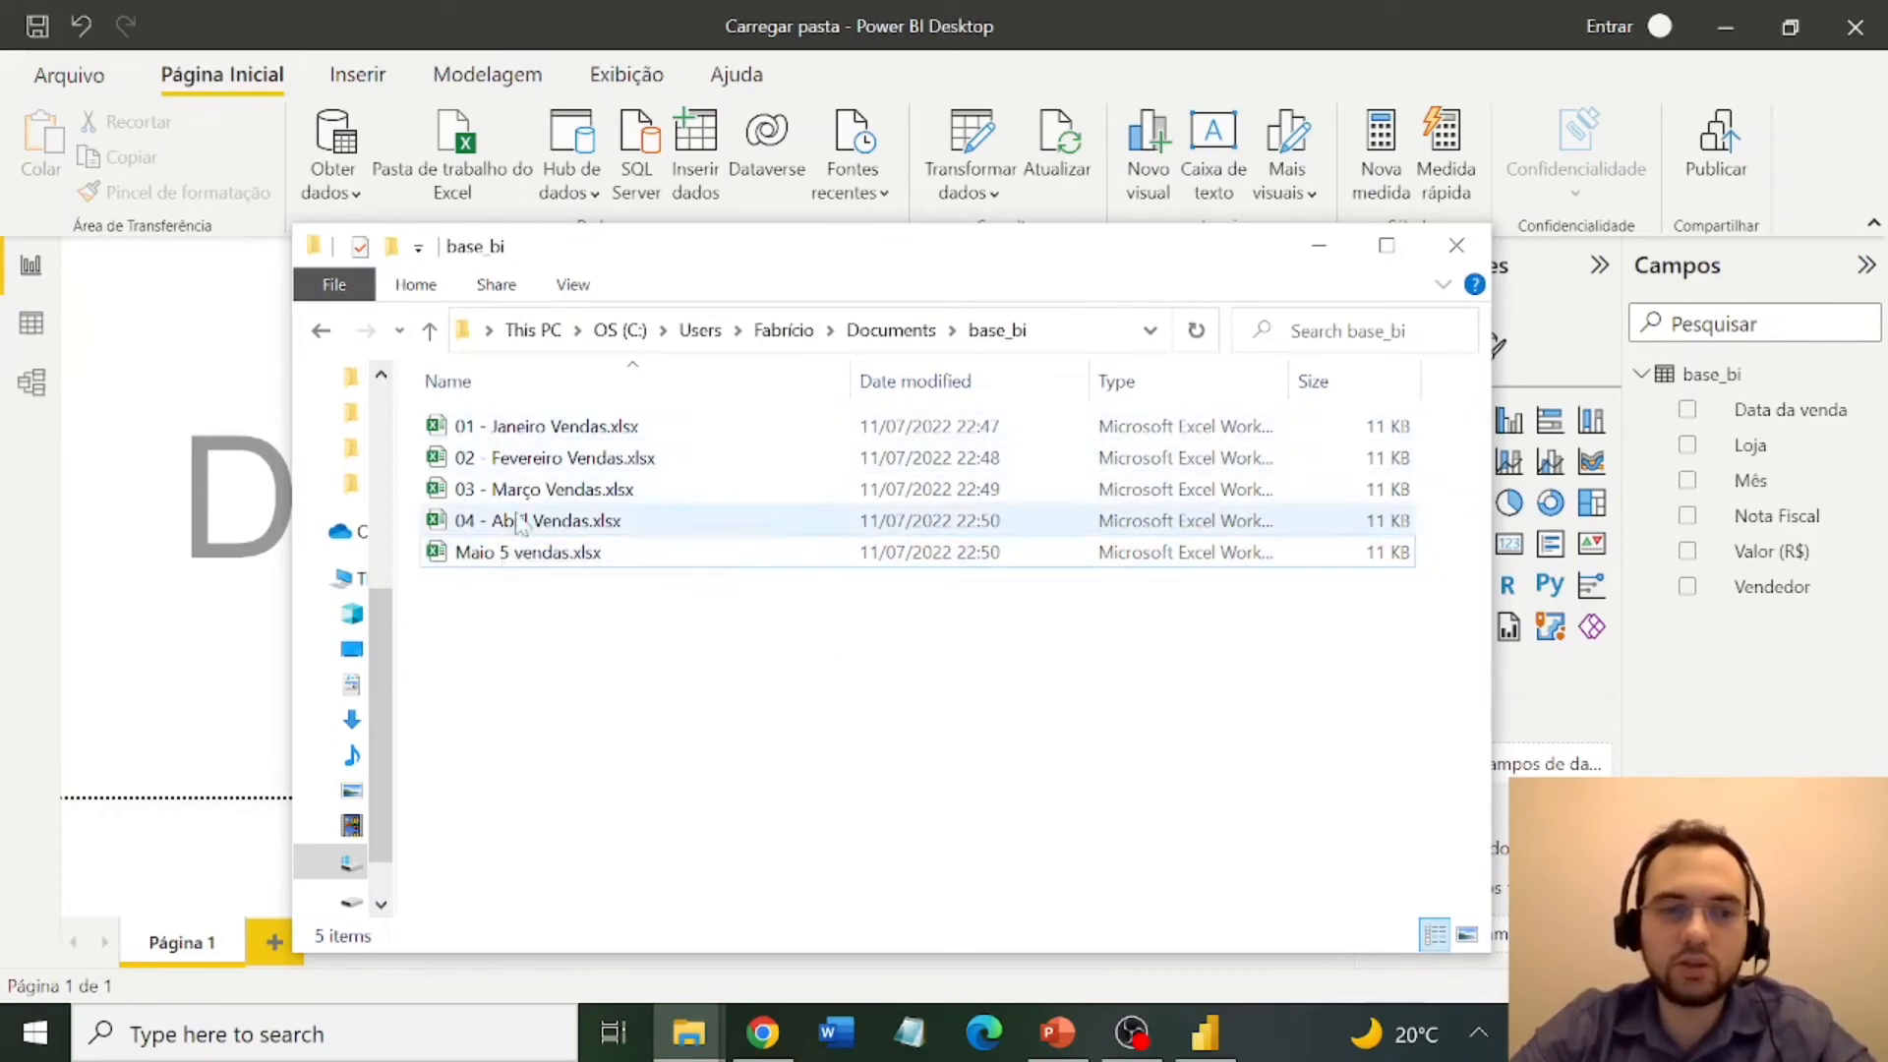
Return to Power BI Desktop and refresh the report data to load the added May file.
{"action": "left_click", "coordinate": [1319, 245]}
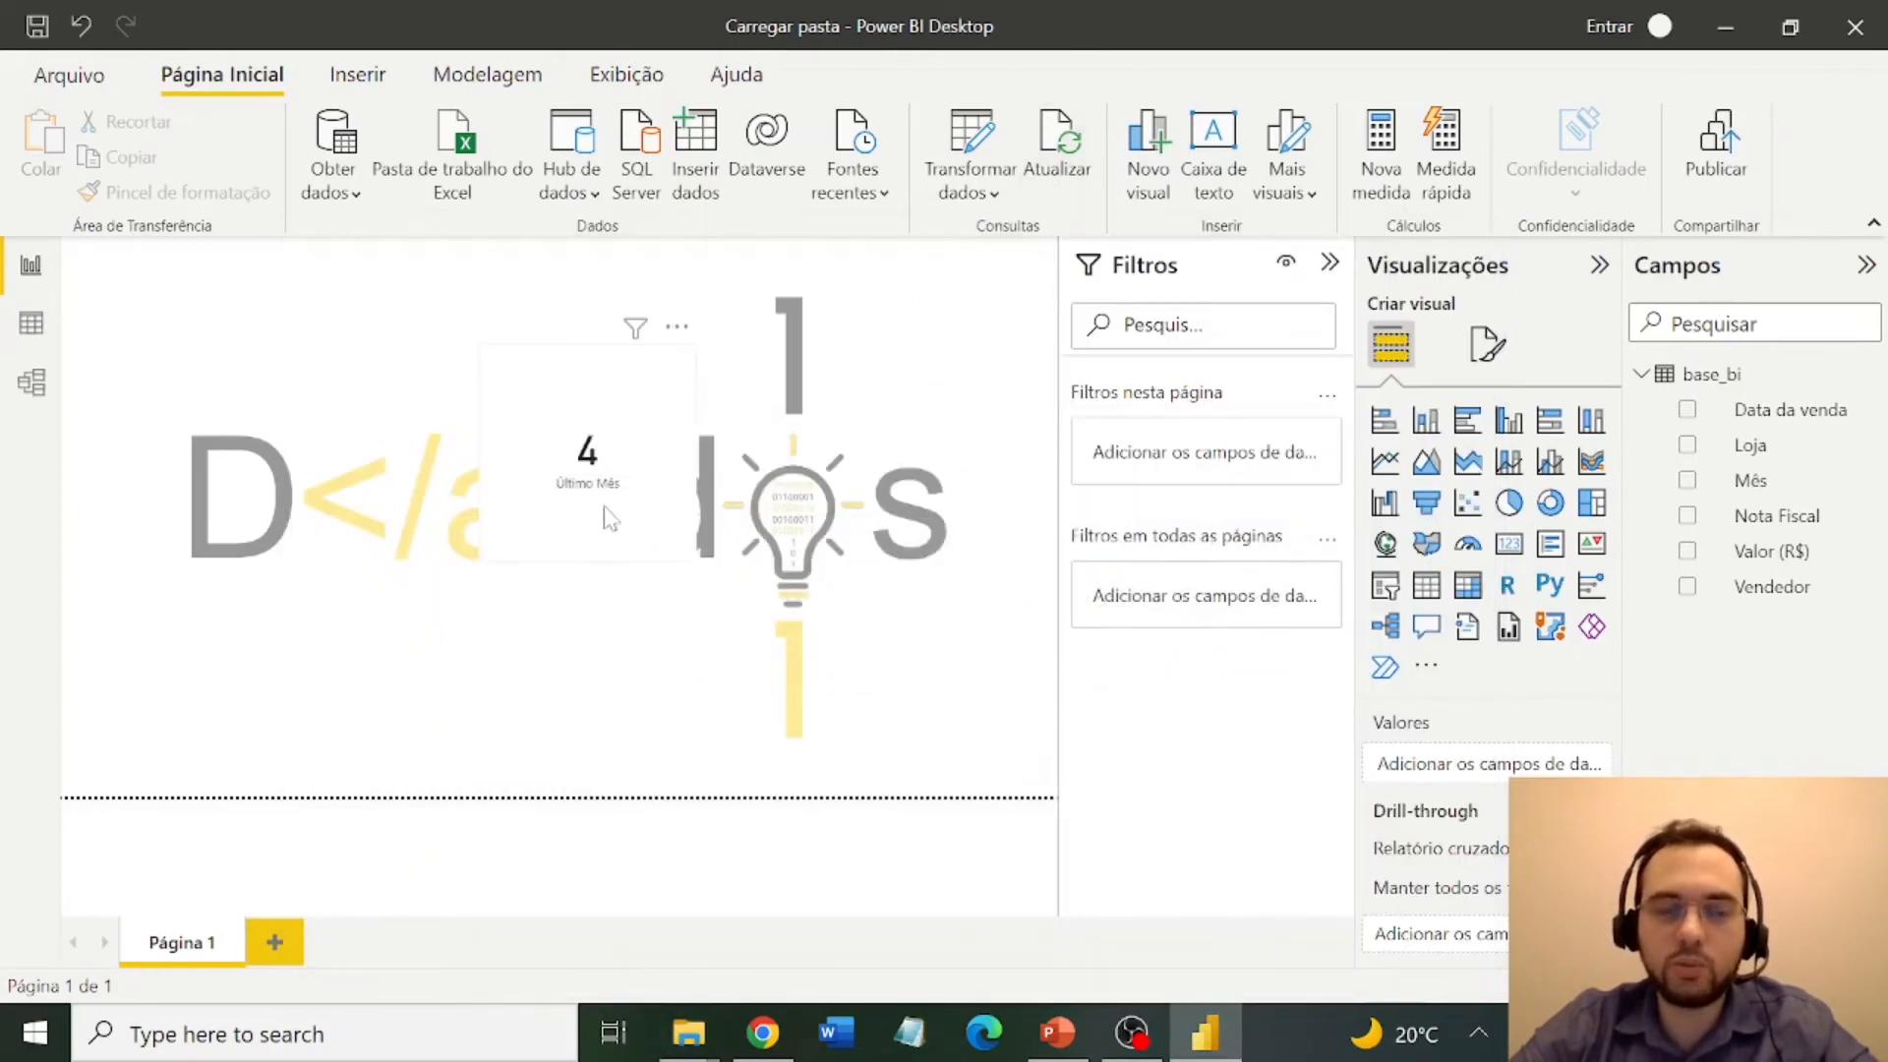
{"action": "left_click", "coordinate": [1076, 172]}
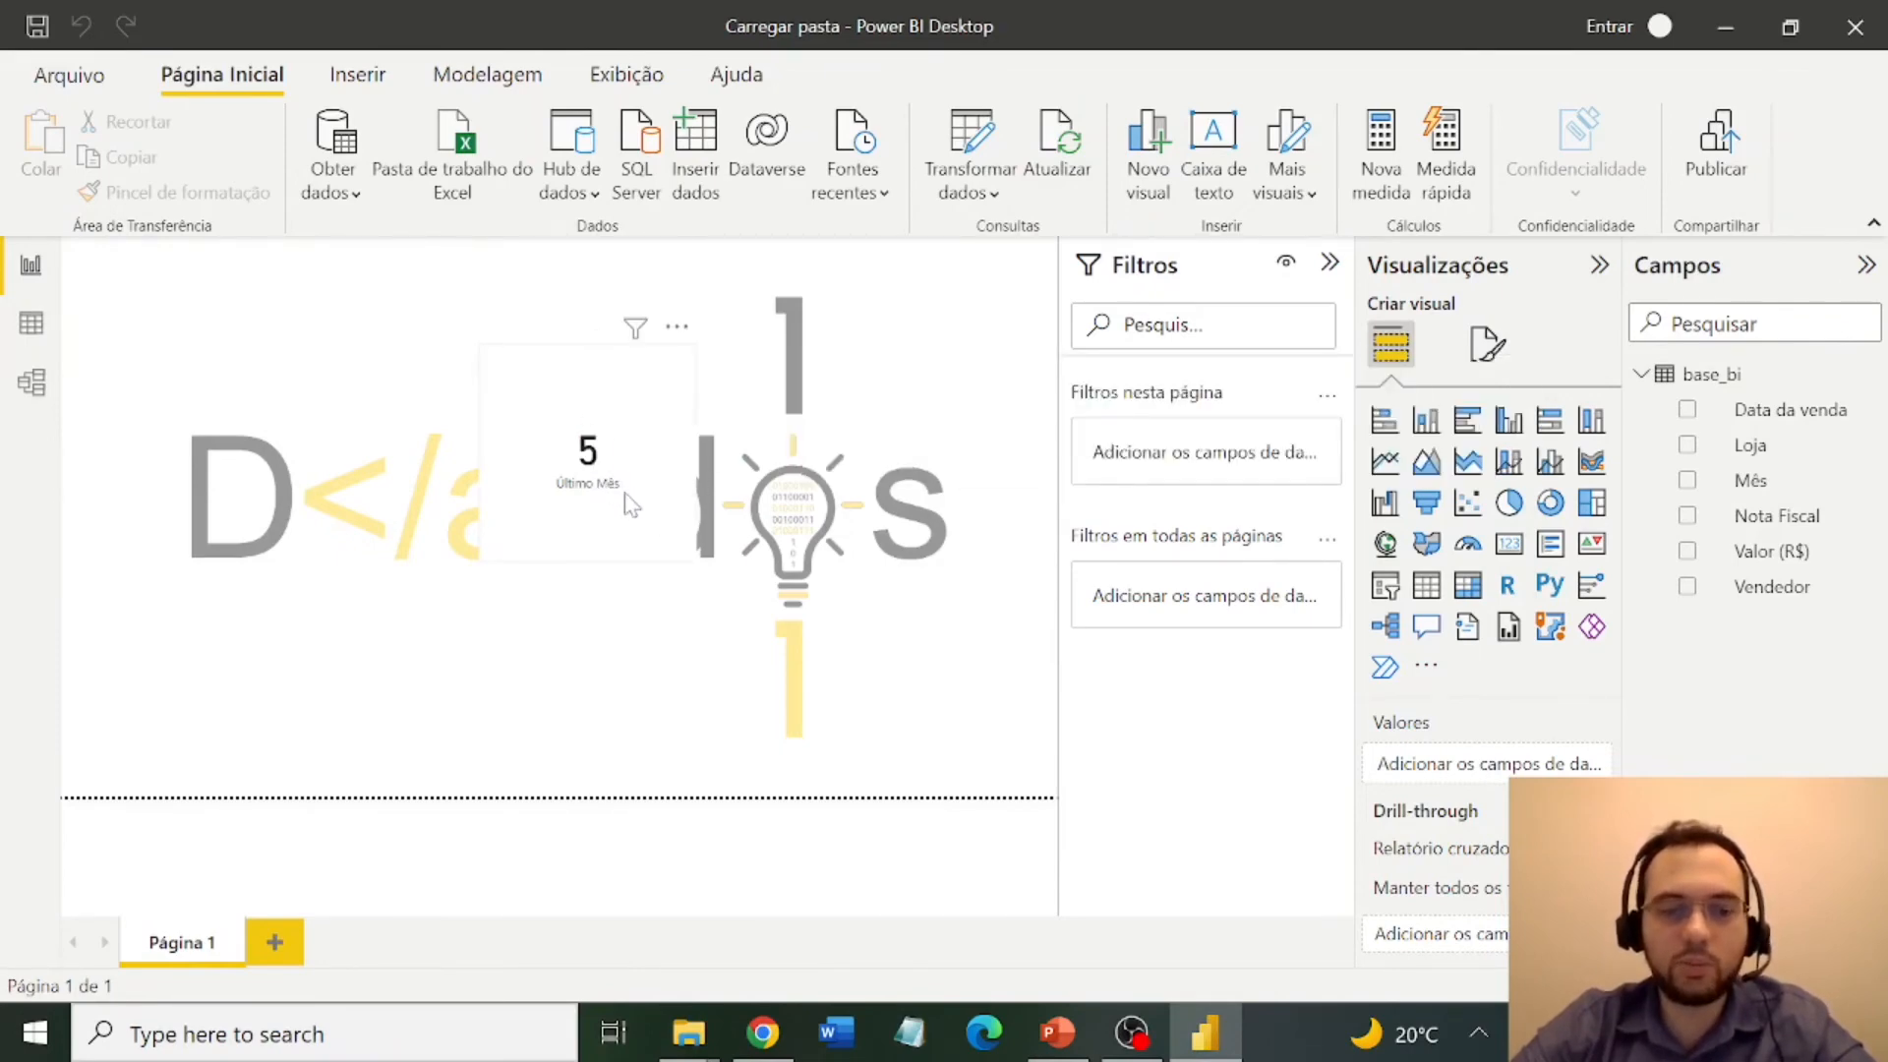
Switch back to the base_bi folder in File Explorer and select the Maio 5 vendas.xlsx file.
{"action": "mouse_move", "coordinate": [688, 1033]}
{"action": "left_click", "coordinate": [549, 890]}
{"action": "left_click", "coordinate": [521, 553]}
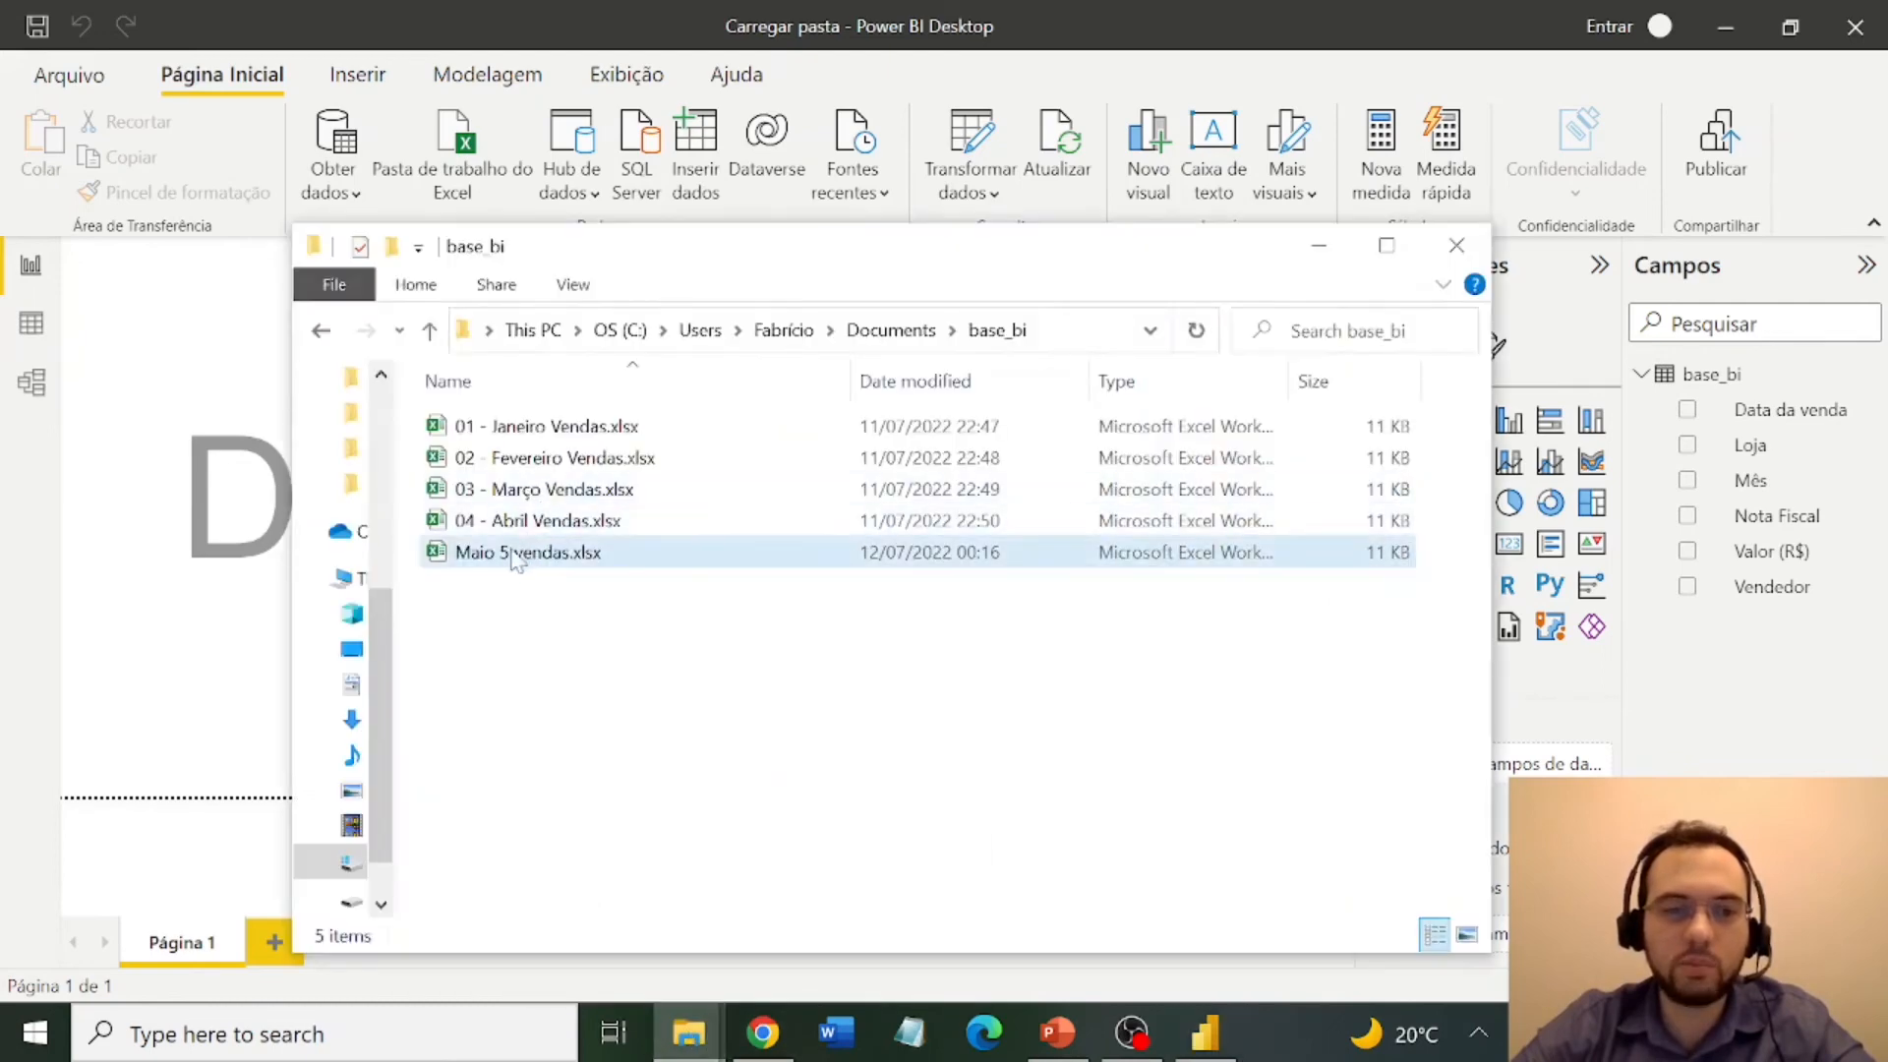